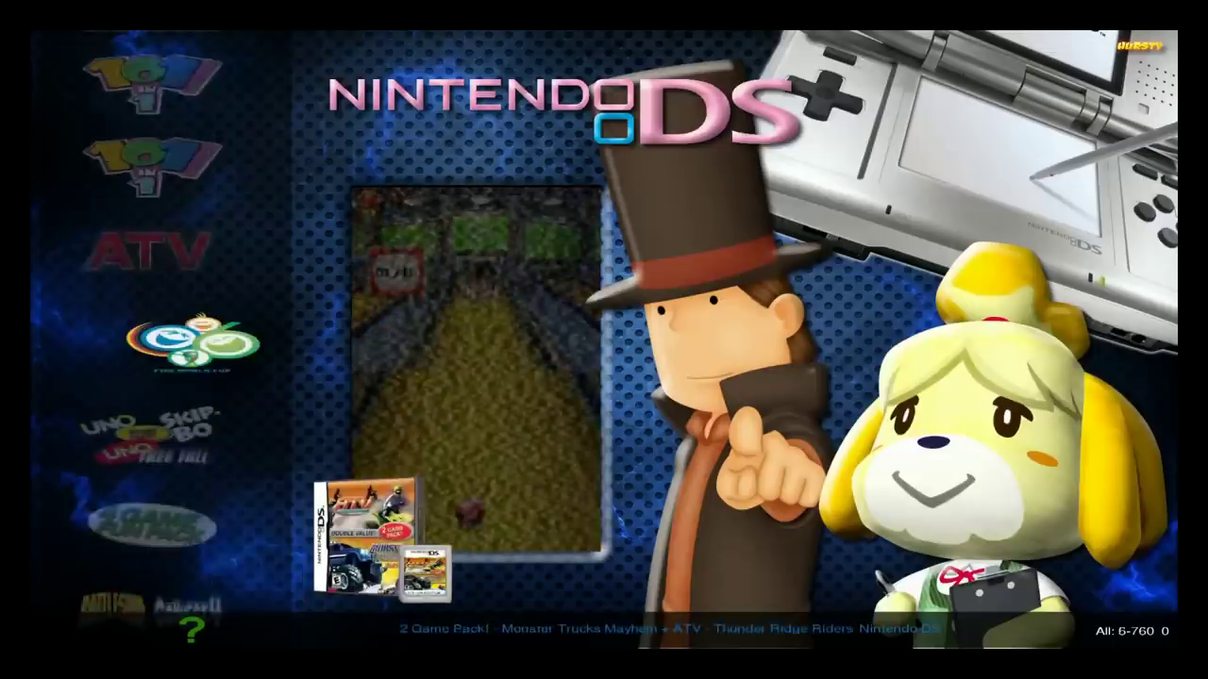
Browse through the first entries of the Nintendo DS game list
key(Down)
key(Down)
key(Down)
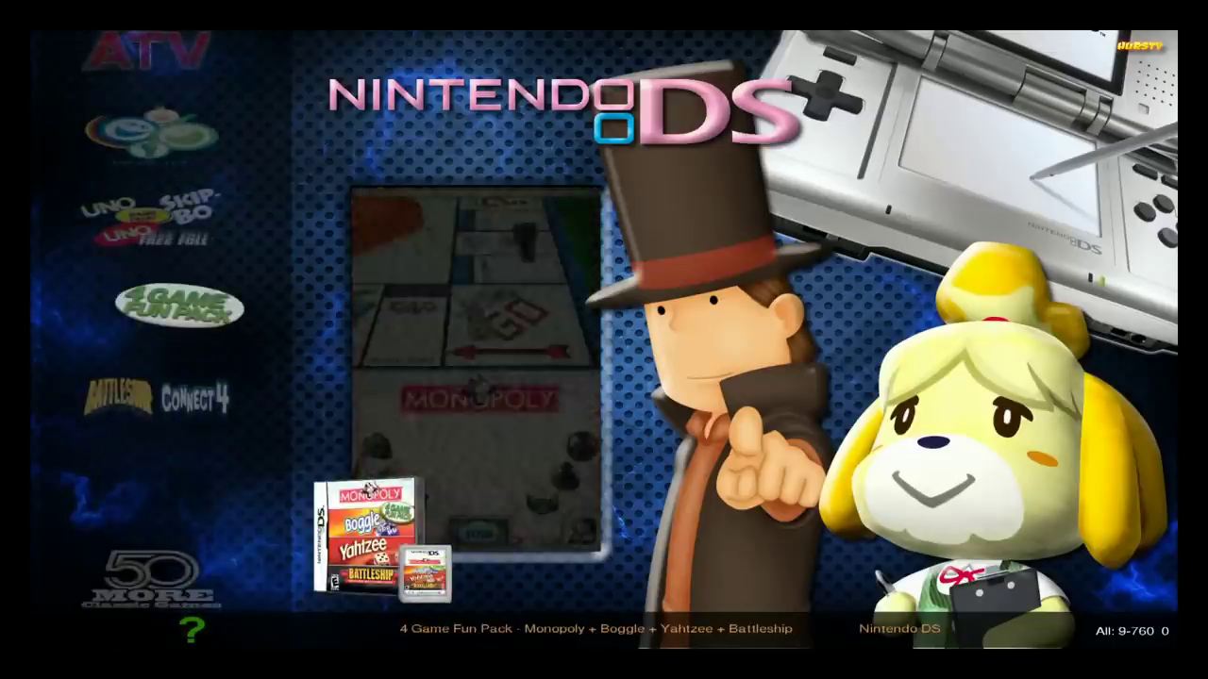
key(Down)
key(Down)
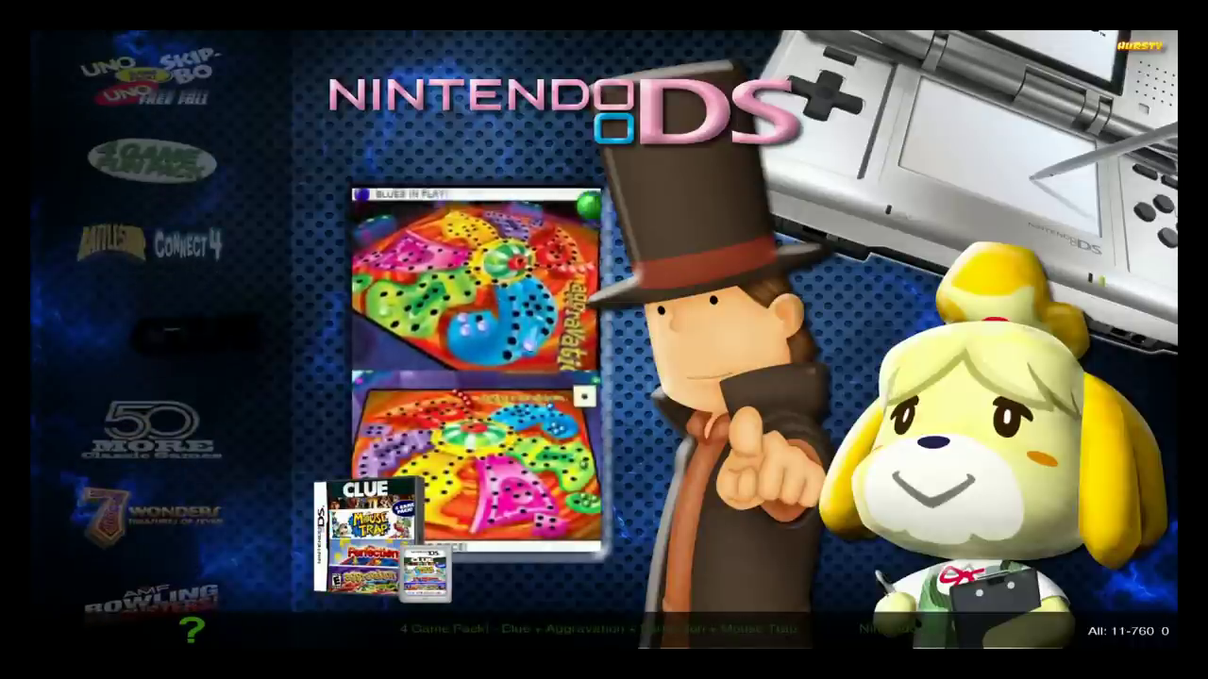
key(Down)
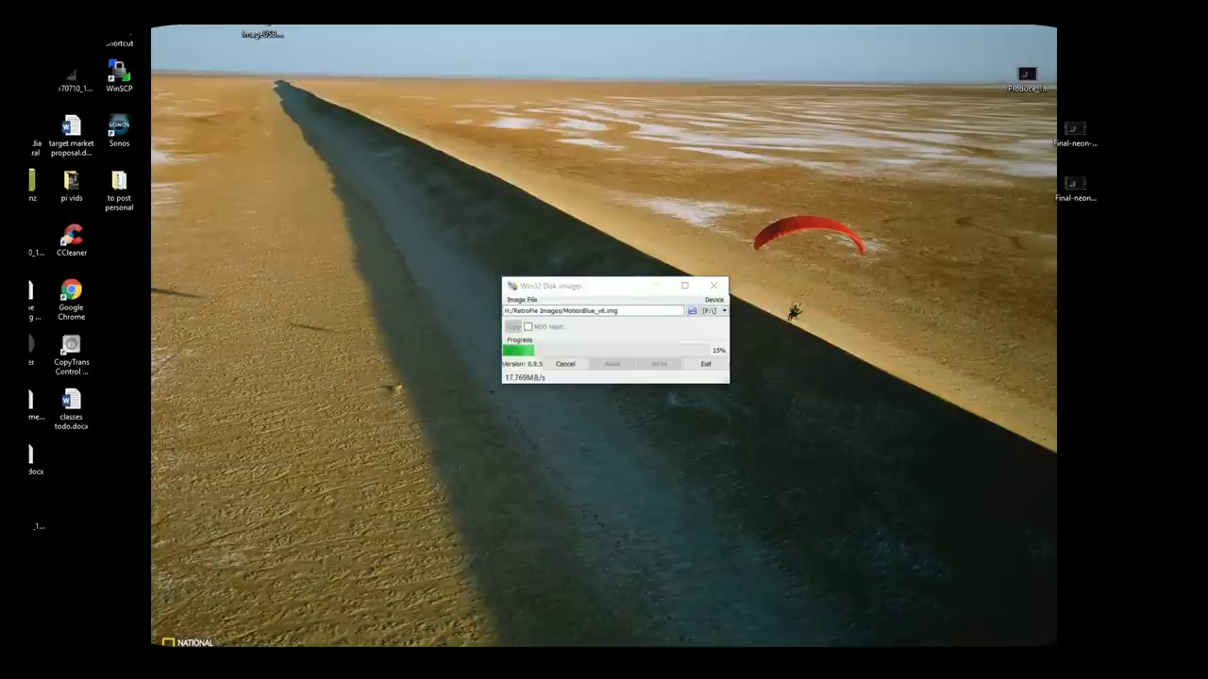
Open SDFormatter, check the drive selection F:, and exit without formatting
key(super)
click(121, 367)
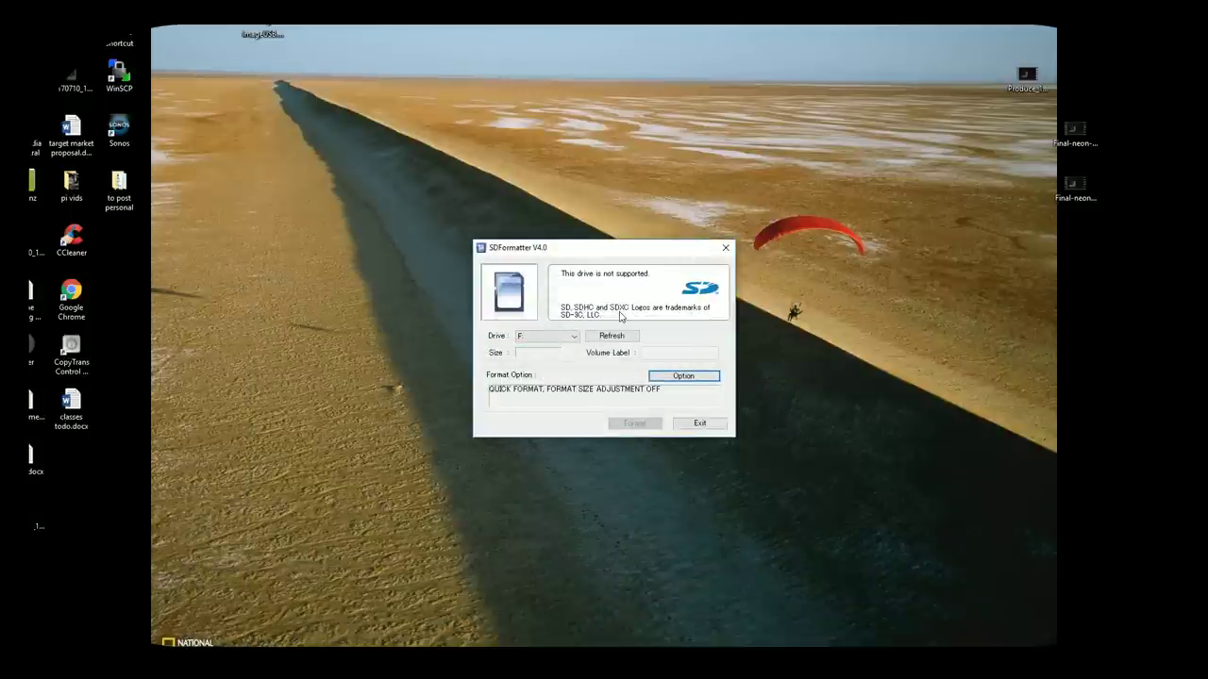
drag(585, 255, 602, 68)
click(565, 149)
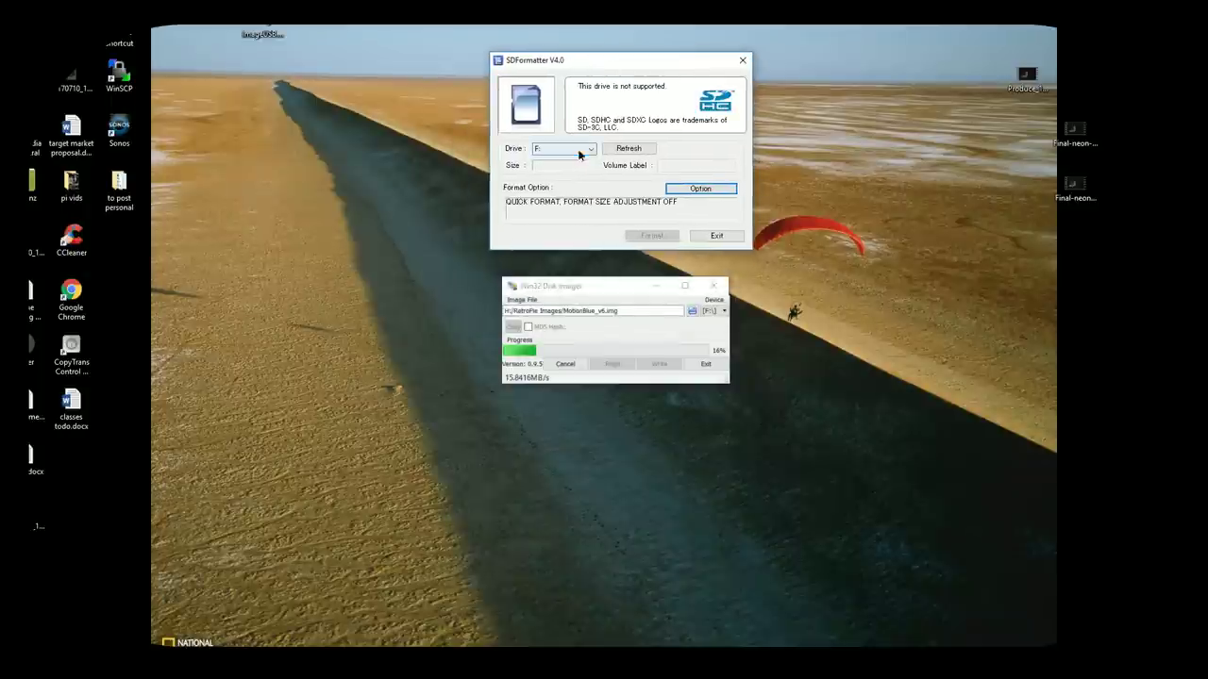
click(565, 161)
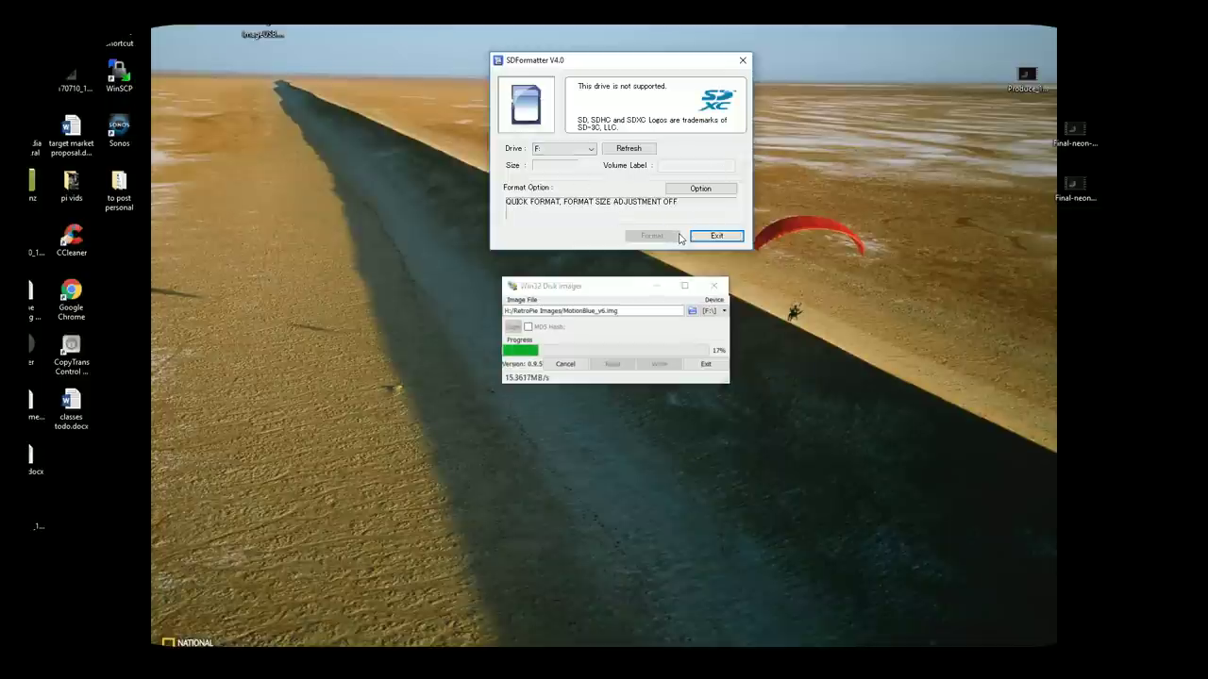
click(713, 236)
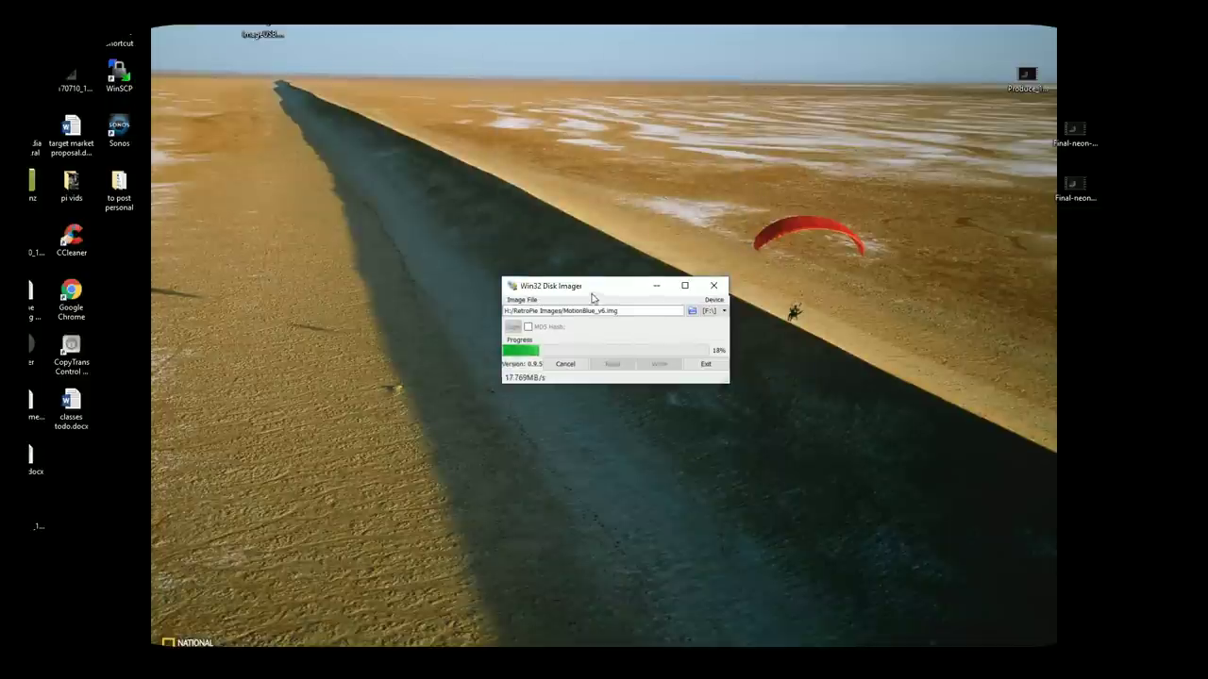
drag(593, 298, 557, 262)
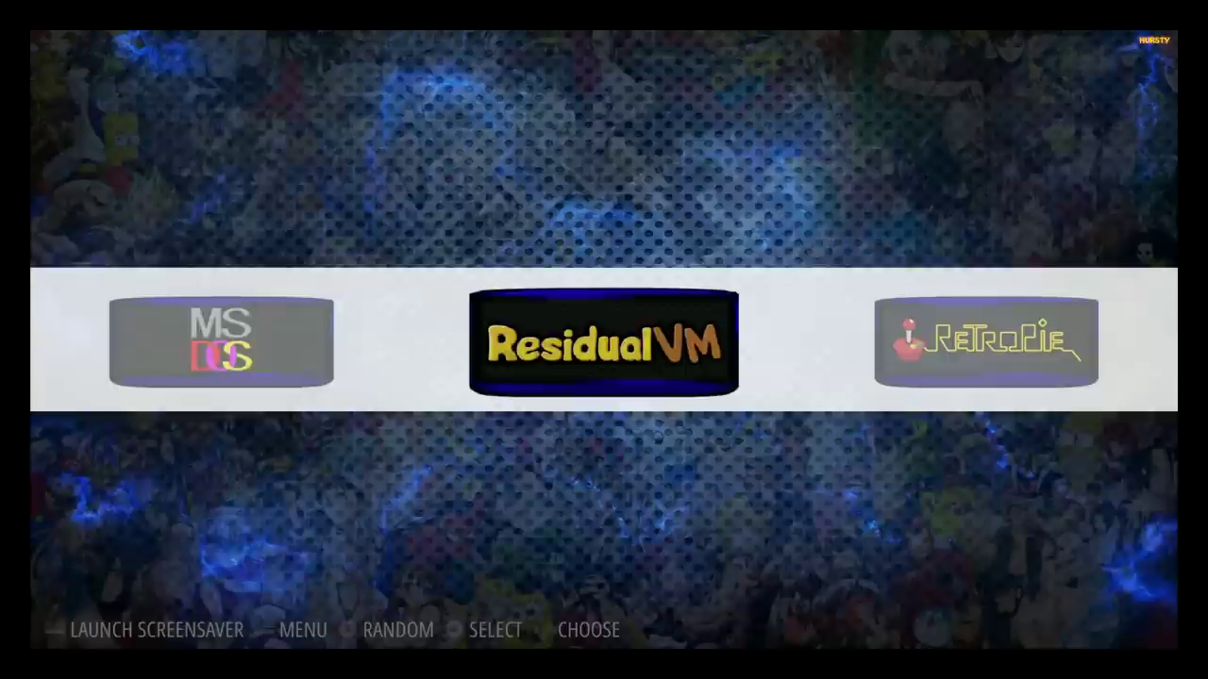
Open the Background Music entry in the RetroPie system, read its information page and dismiss it
key(Right)
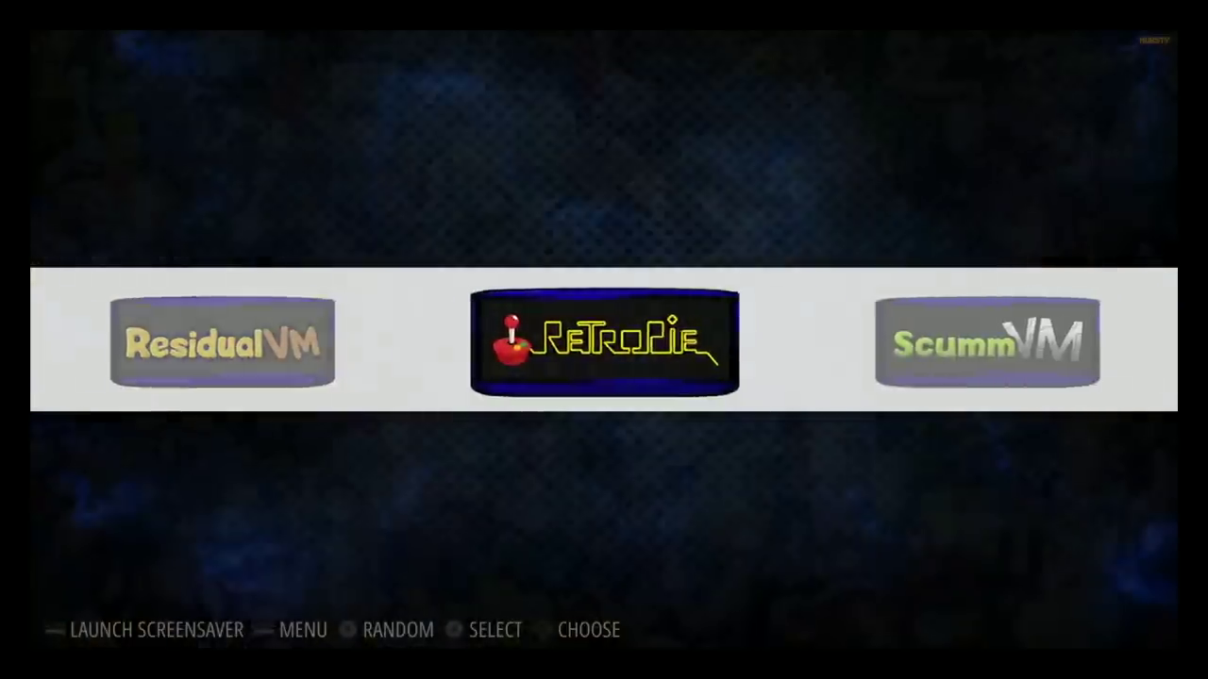
key(Return)
key(Down)
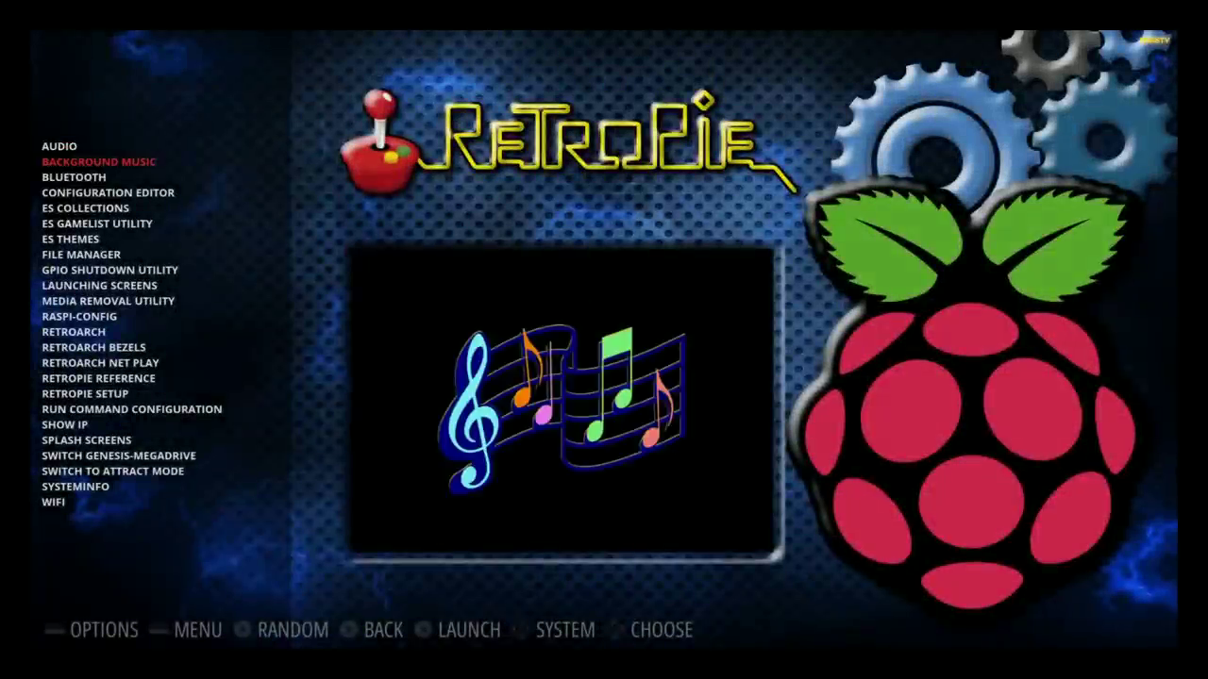
key(Return)
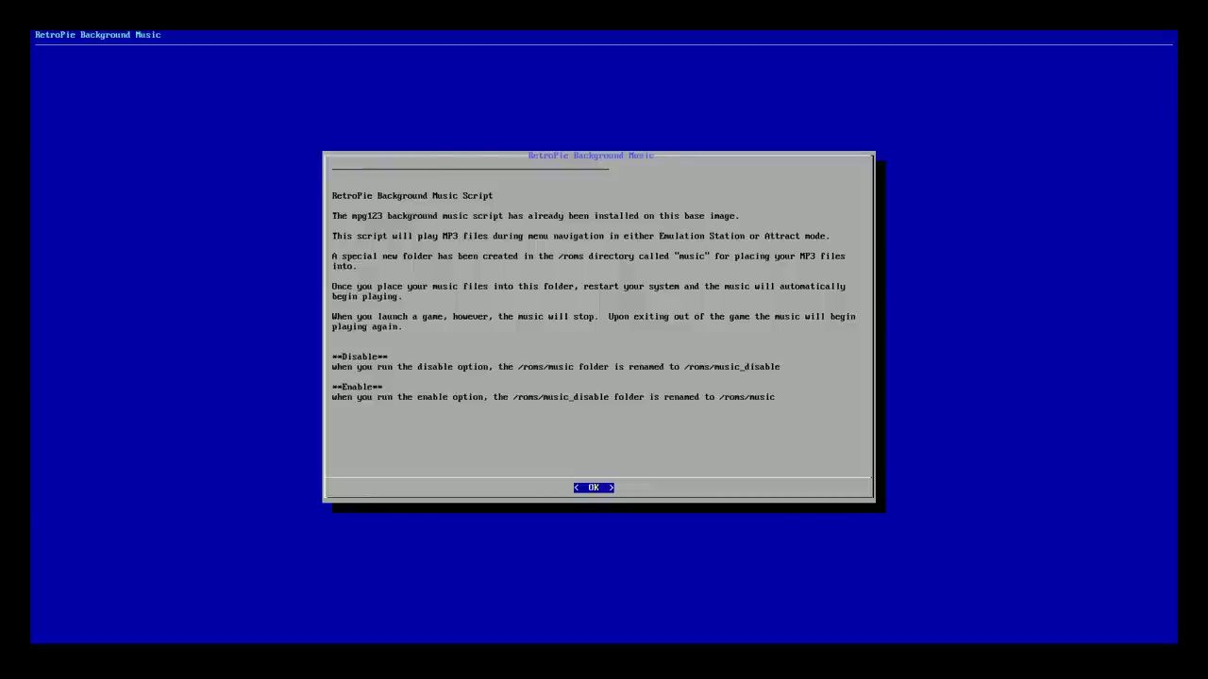
key(Return)
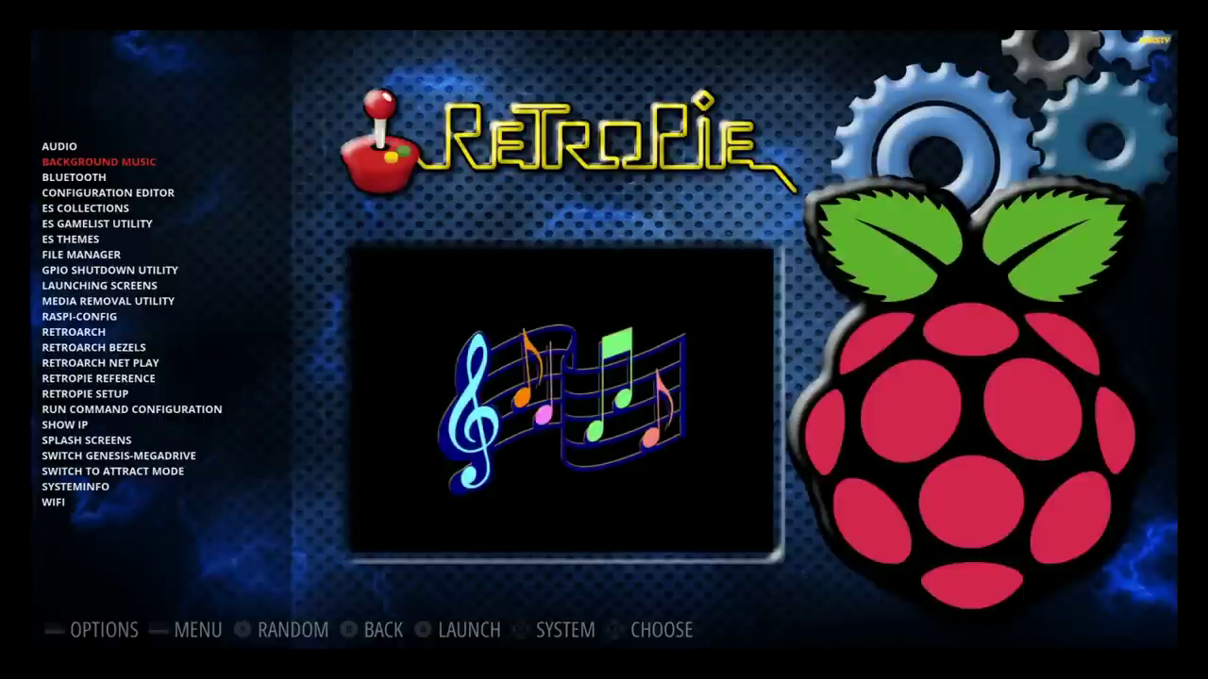
Look through the RetroPie configuration entries, including Launching Screens, RetroArch, RetroPie Setup and Switch to Attract Mode
key(Down)
key(Down)
key(Down)
key(Down)
key(Down)
key(Down)
key(Down)
key(Down)
key(Down)
key(Down)
key(Down)
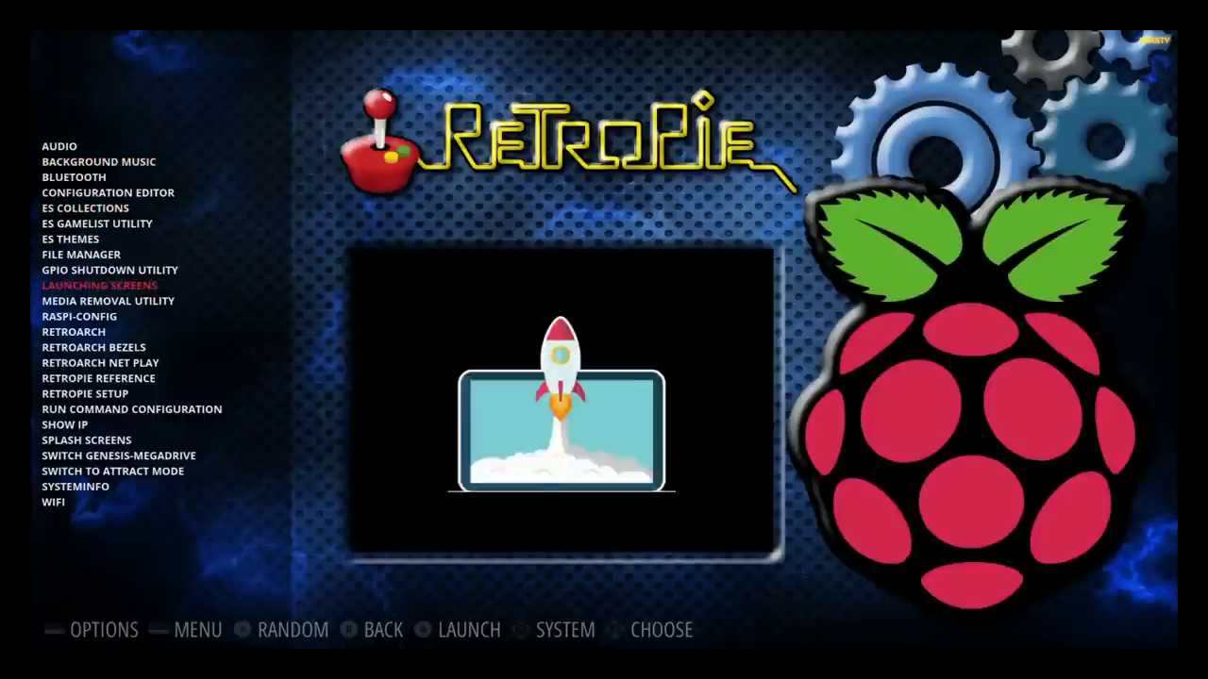
key(Down)
key(Down)
key(Down)
key(Down)
key(Down)
key(Down)
key(Down)
key(Down)
key(Down)
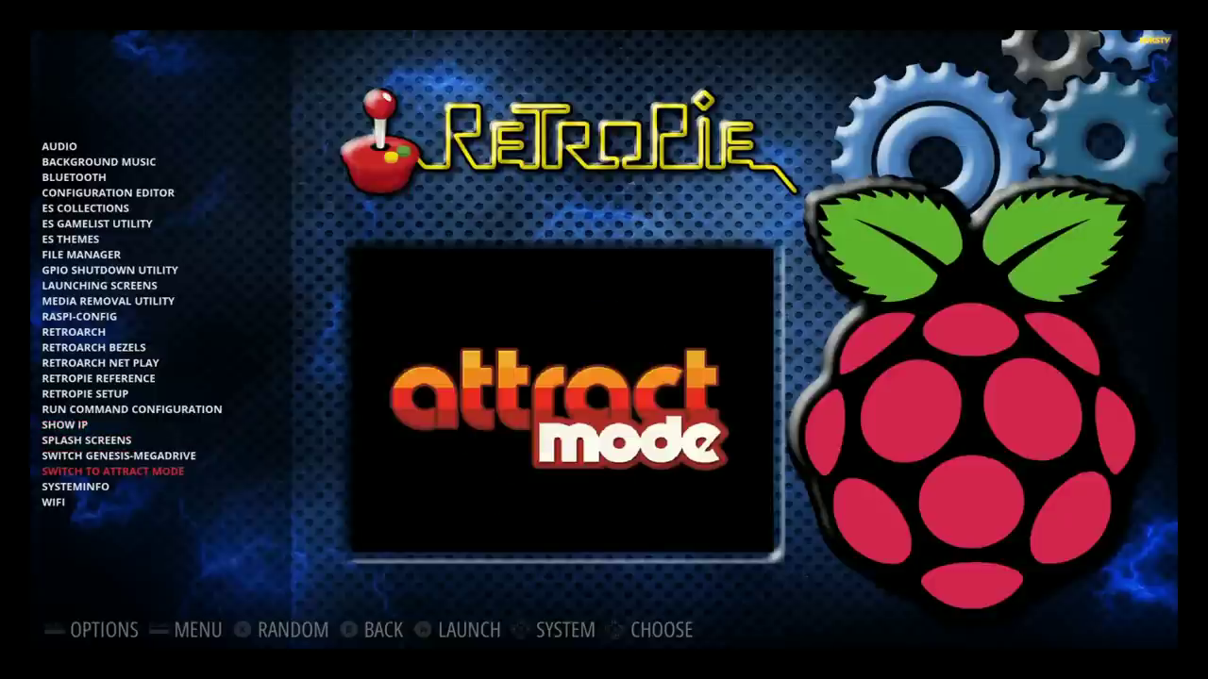
key(Up)
key(Up)
key(Up)
key(Up)
key(Up)
key(Up)
key(Up)
key(Up)
key(Up)
key(Up)
key(Up)
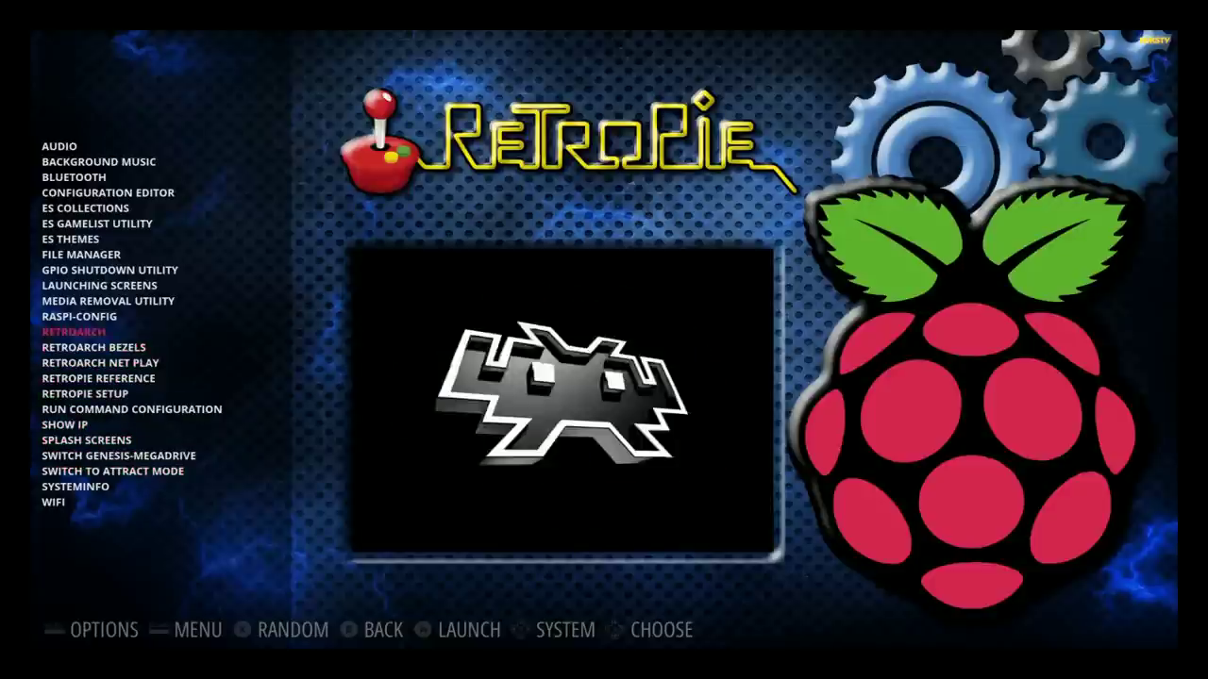
key(Up)
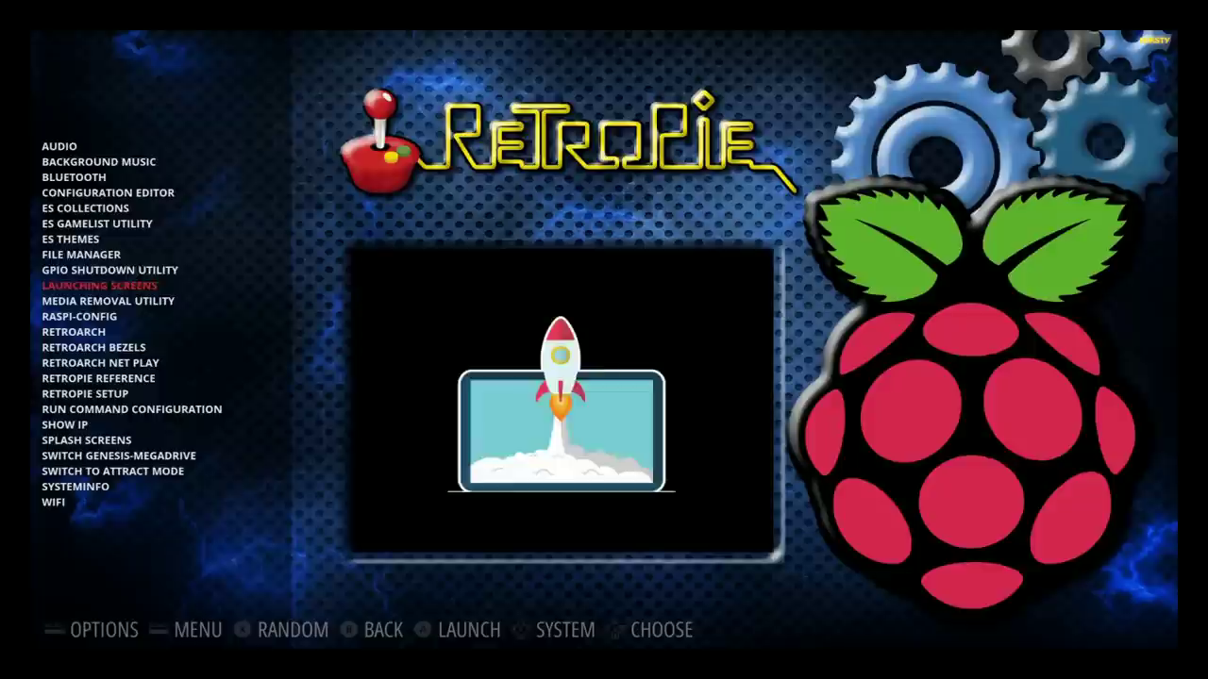
key(Up)
key(Down)
key(Down)
key(Down)
key(Down)
key(Down)
key(Down)
key(Down)
key(Down)
key(Down)
key(Down)
key(Down)
key(Down)
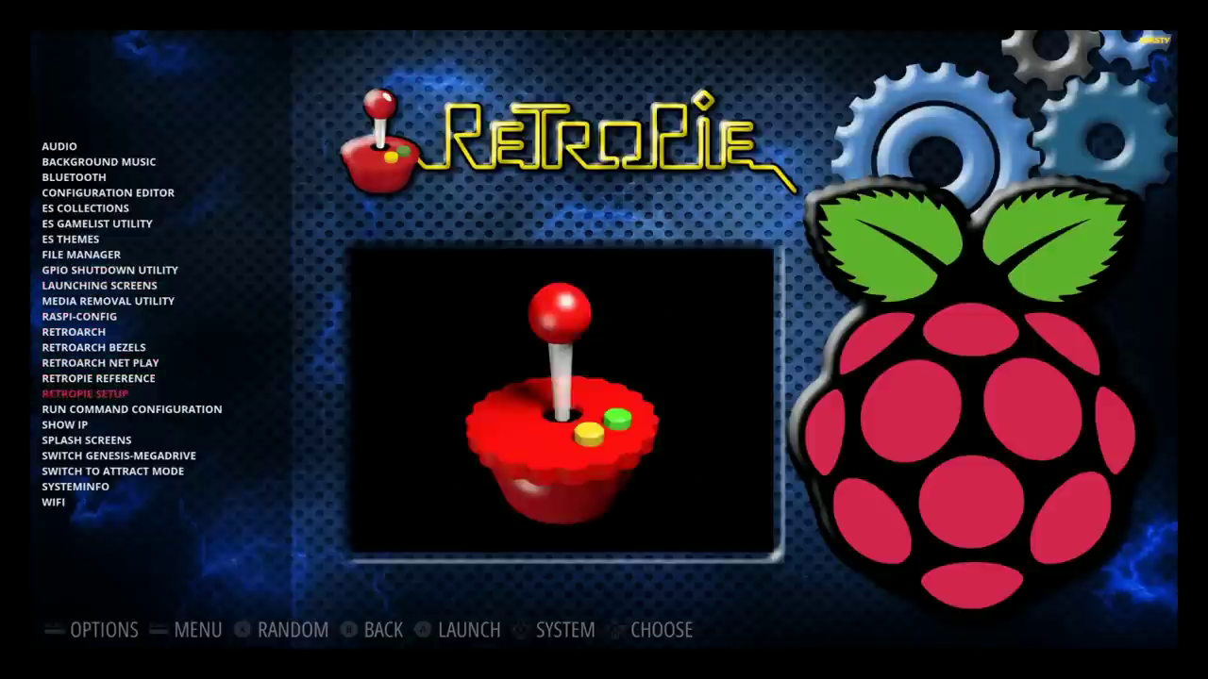
key(Down)
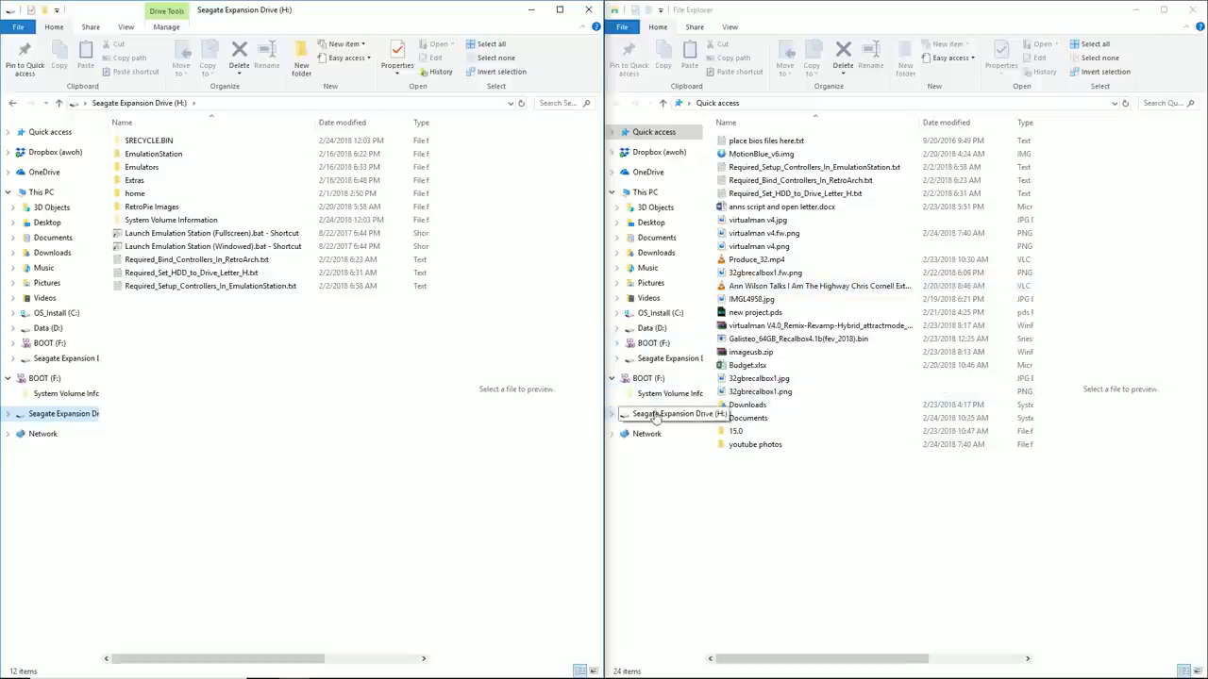
In the second File Explorer window, open the bios folder of the RETROPIE network computer
click(650, 435)
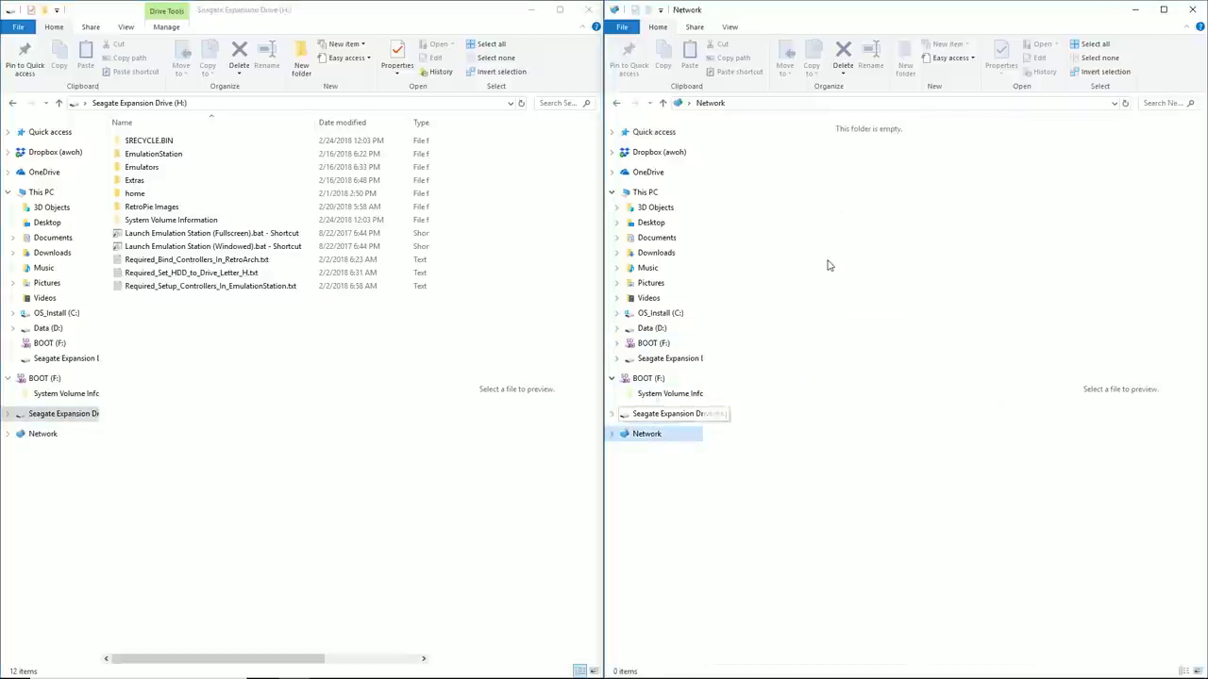
click(612, 191)
click(8, 191)
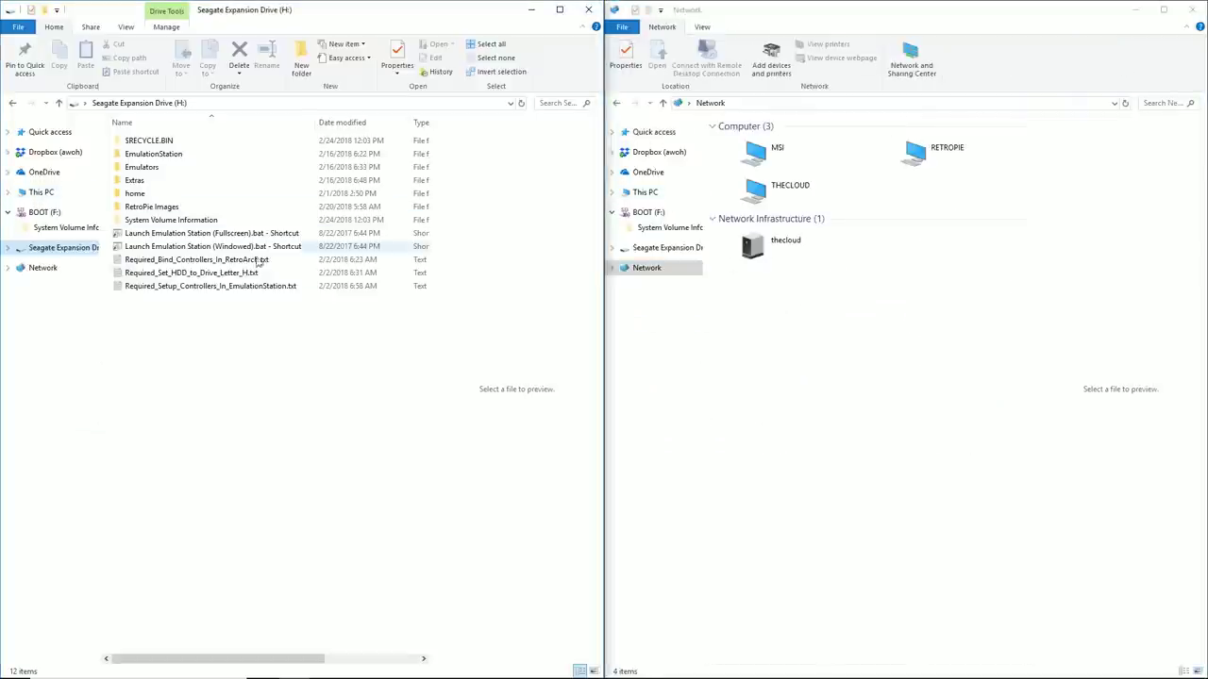
double_click(943, 168)
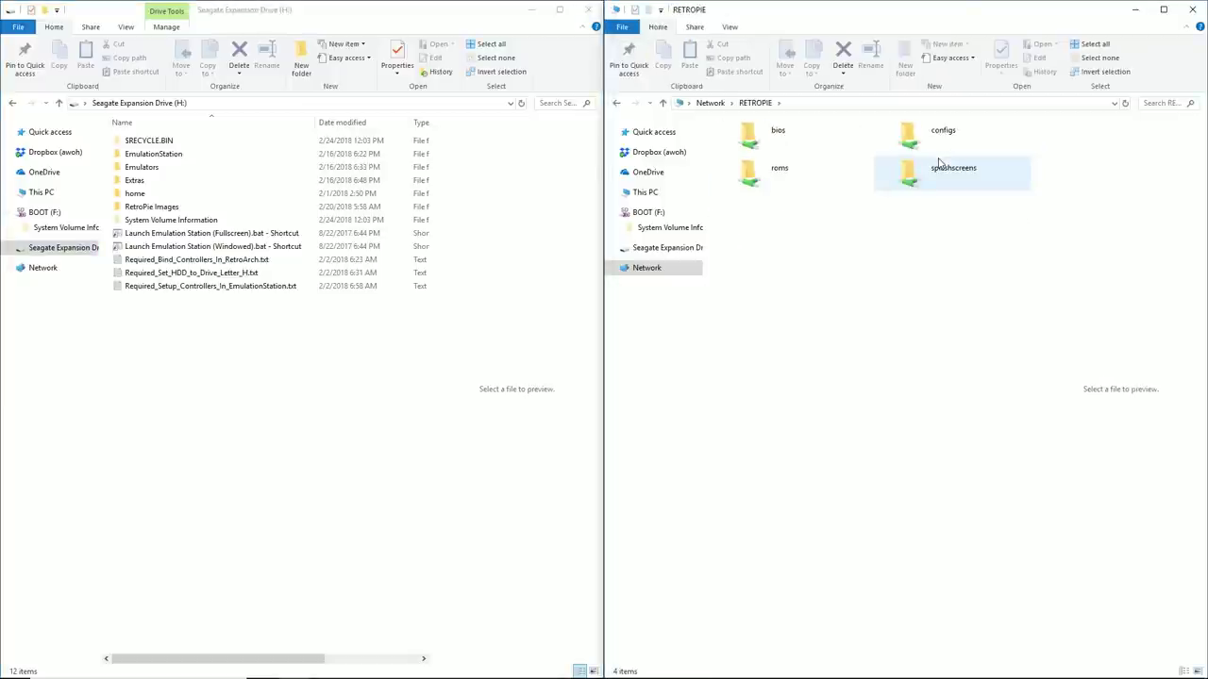
double_click(768, 136)
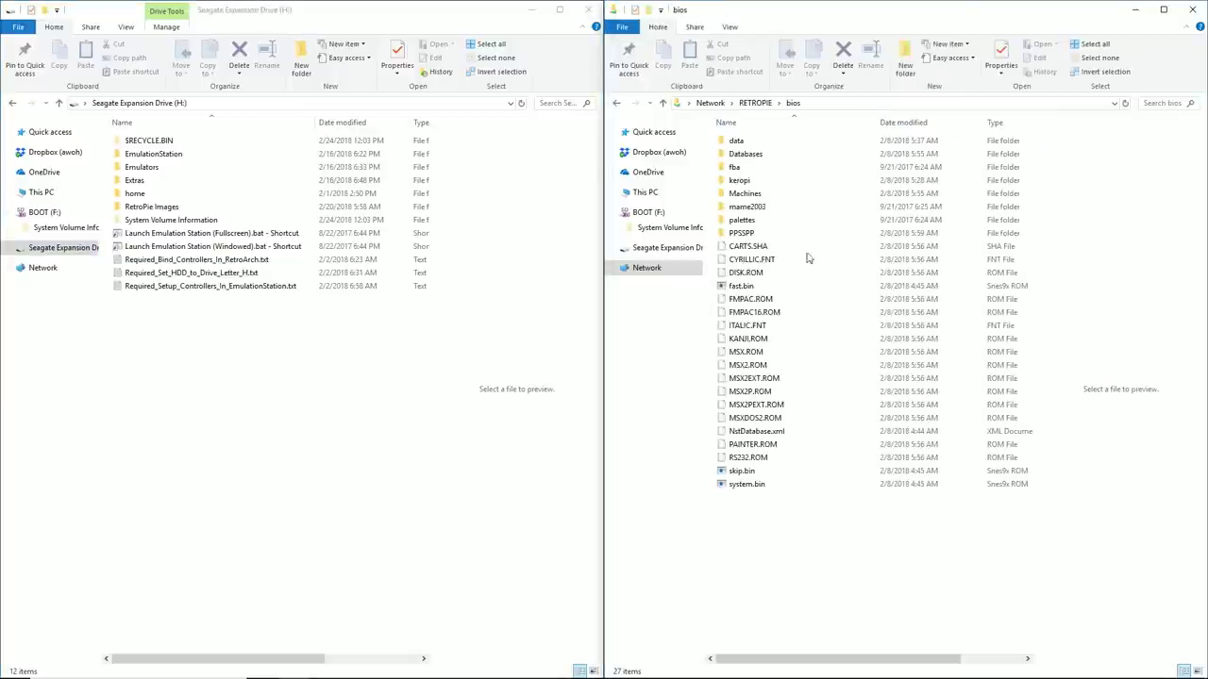
On the Seagate Expansion Drive (H:), open the folder home\pi\RetroPie\BIOS
double_click(164, 156)
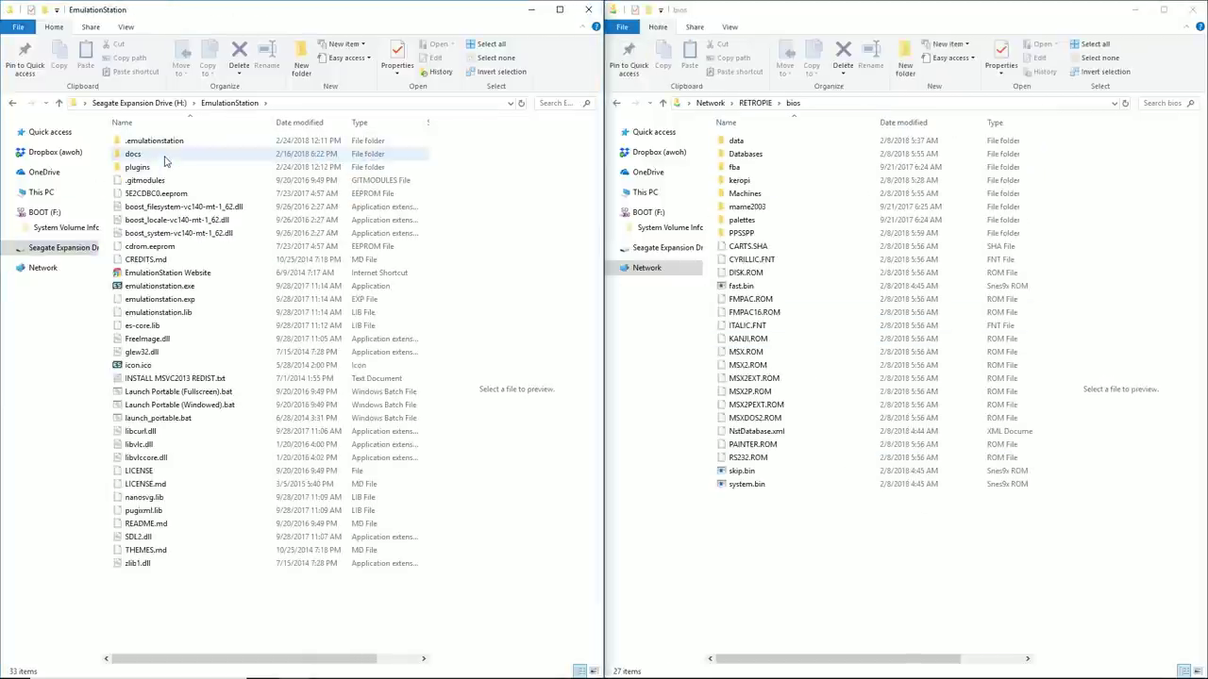
key(BackSpace)
double_click(140, 193)
double_click(154, 141)
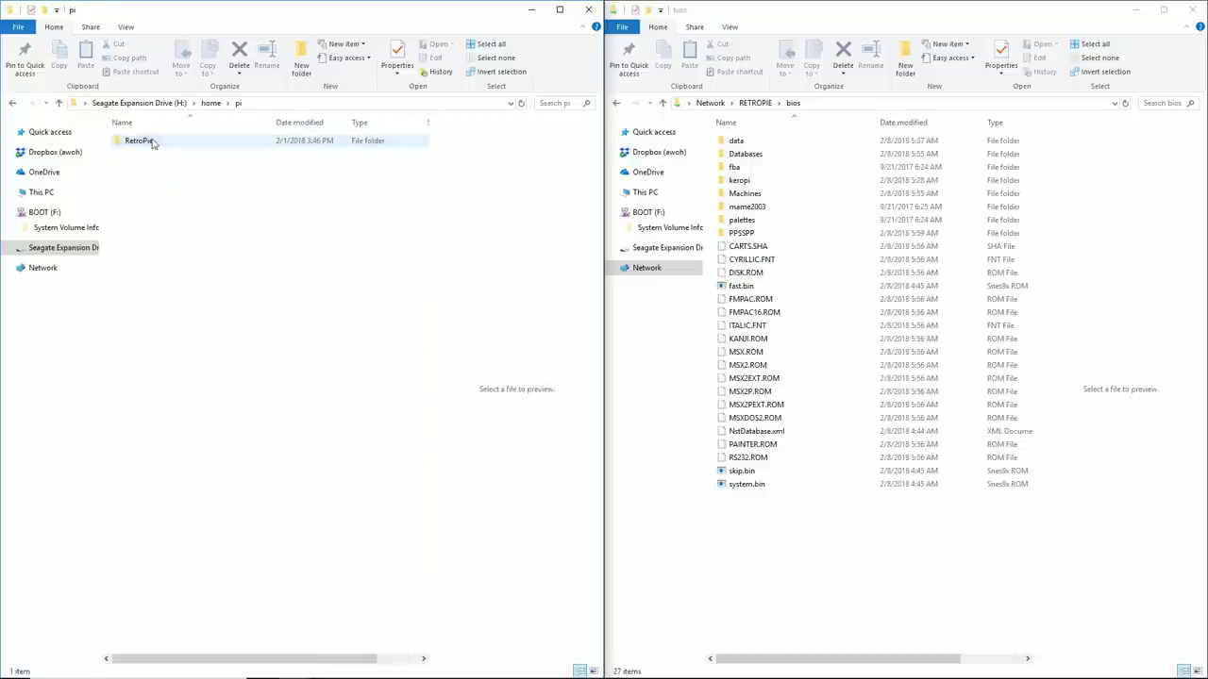
double_click(152, 142)
double_click(144, 143)
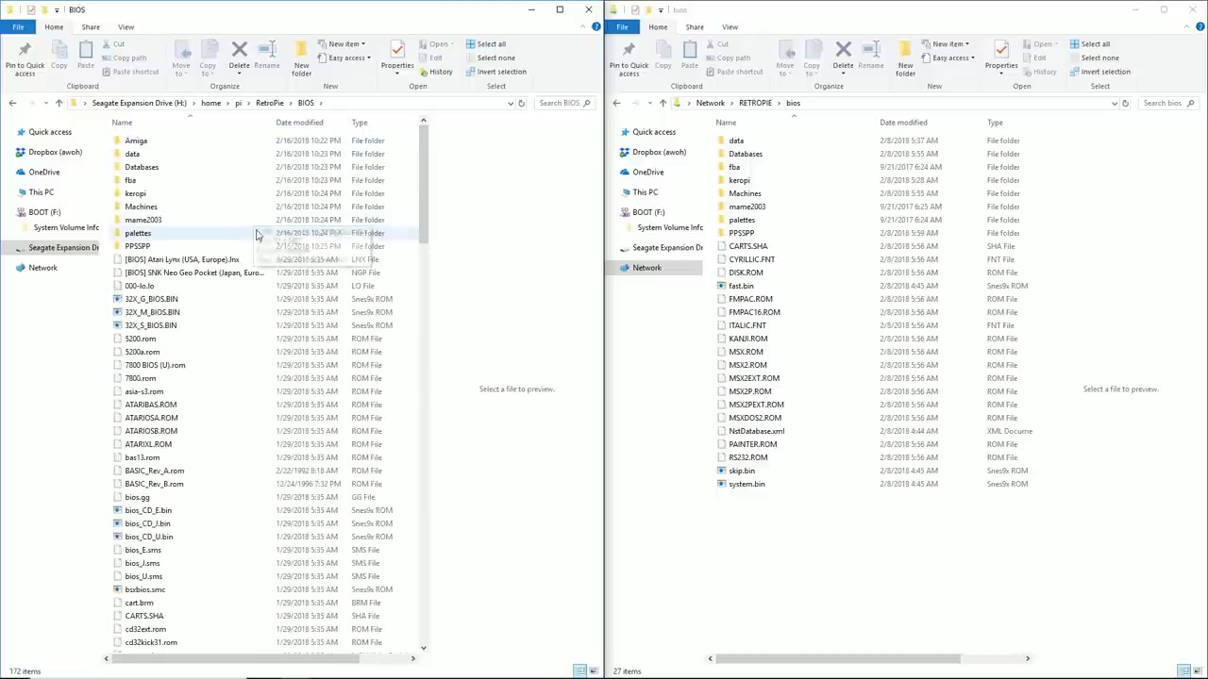
Copy everything in the drive's BIOS folder into the RETROPIE bios folder and minimize the copy progress window
click(178, 141)
scroll(151, 517, down, 8)
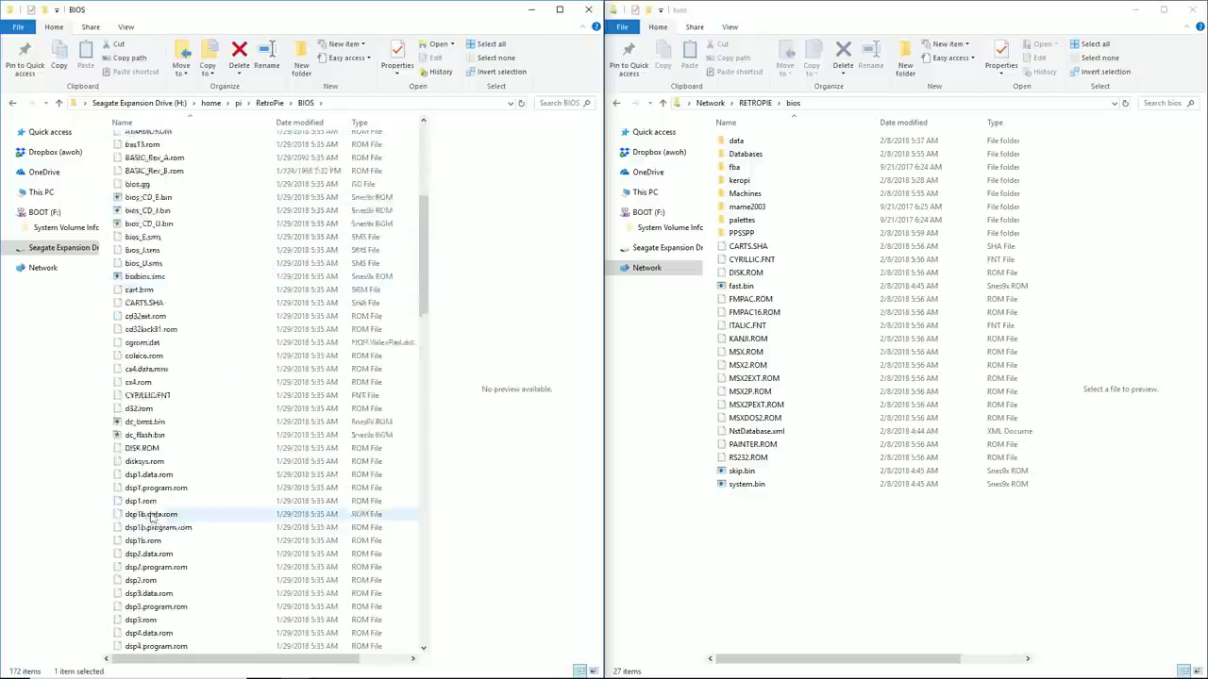
scroll(151, 517, down, 20)
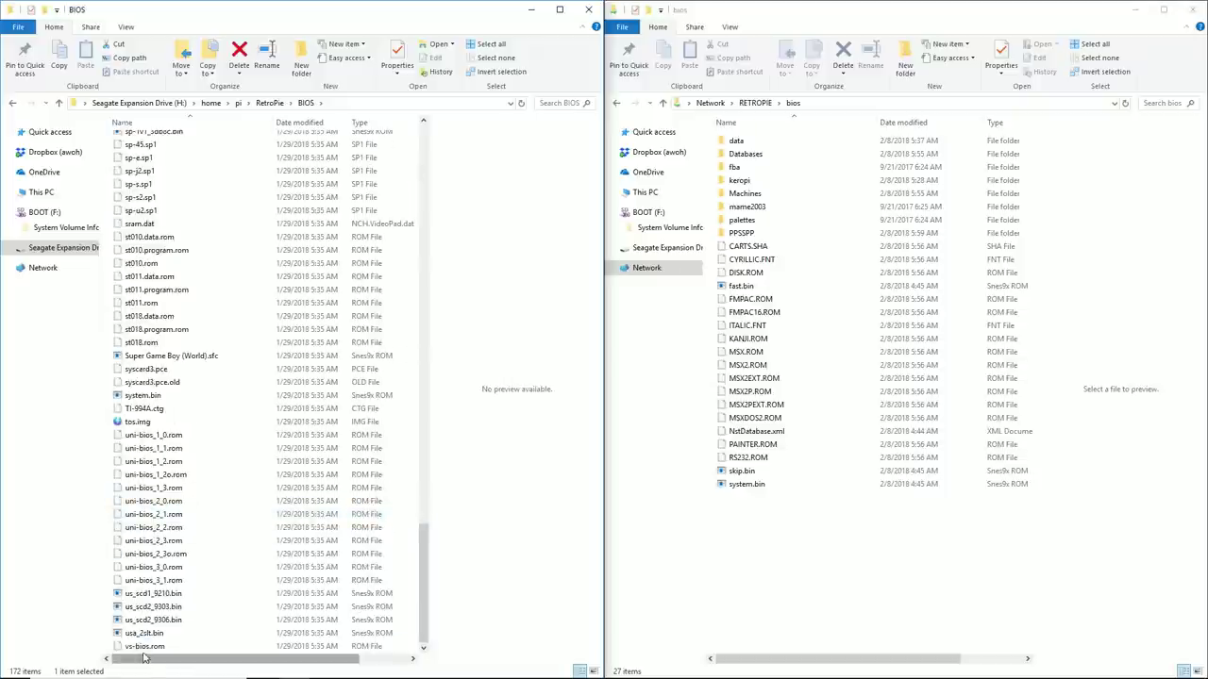
key(ctrl+a)
click(866, 547)
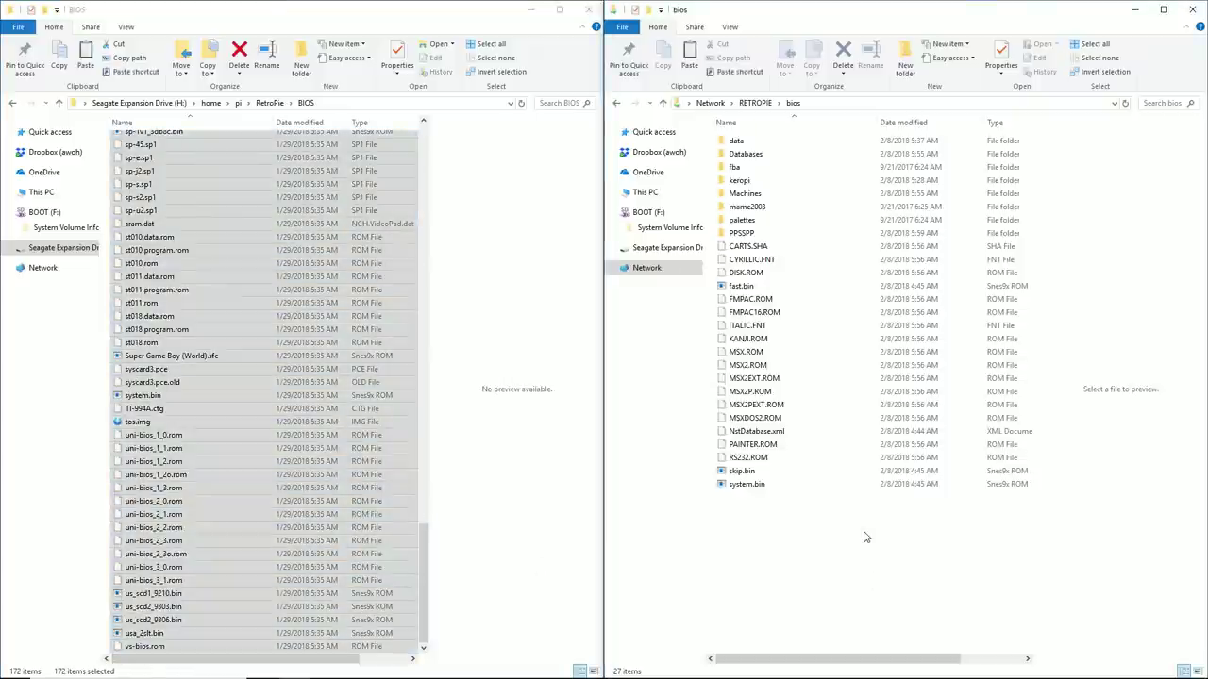
key(ctrl+v)
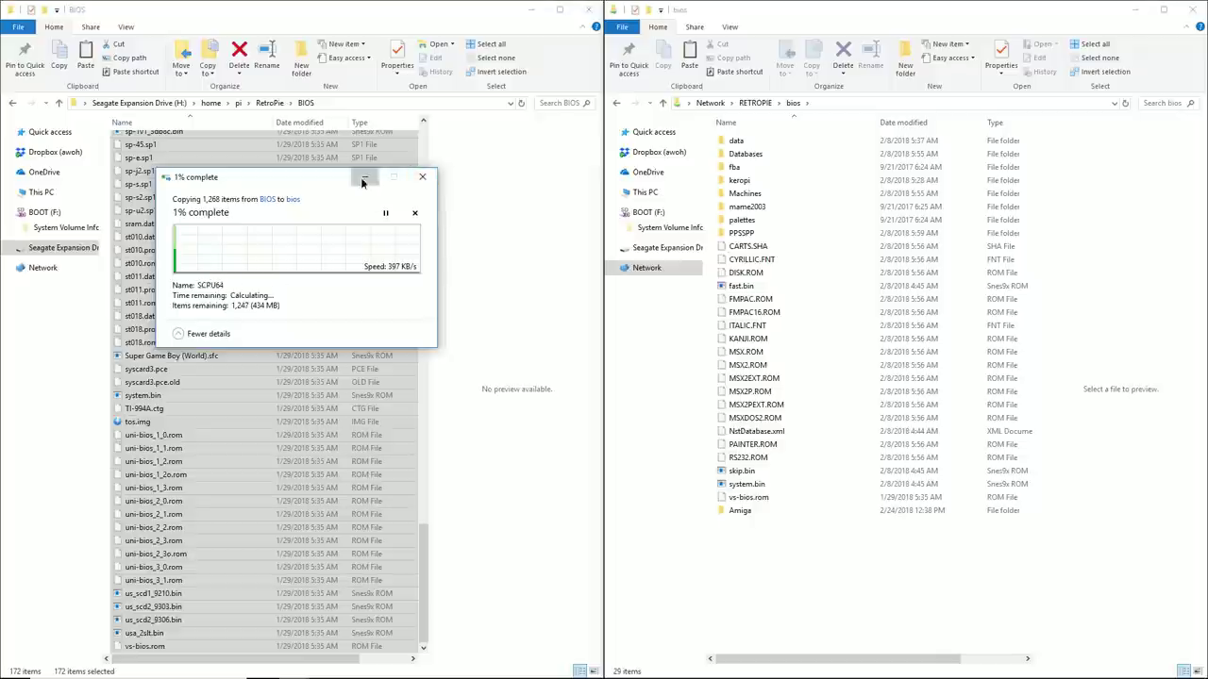
click(363, 179)
Open the drive's roms folder, inspect the contents of 3do and atari2600, and return to roms
key(alt+Up)
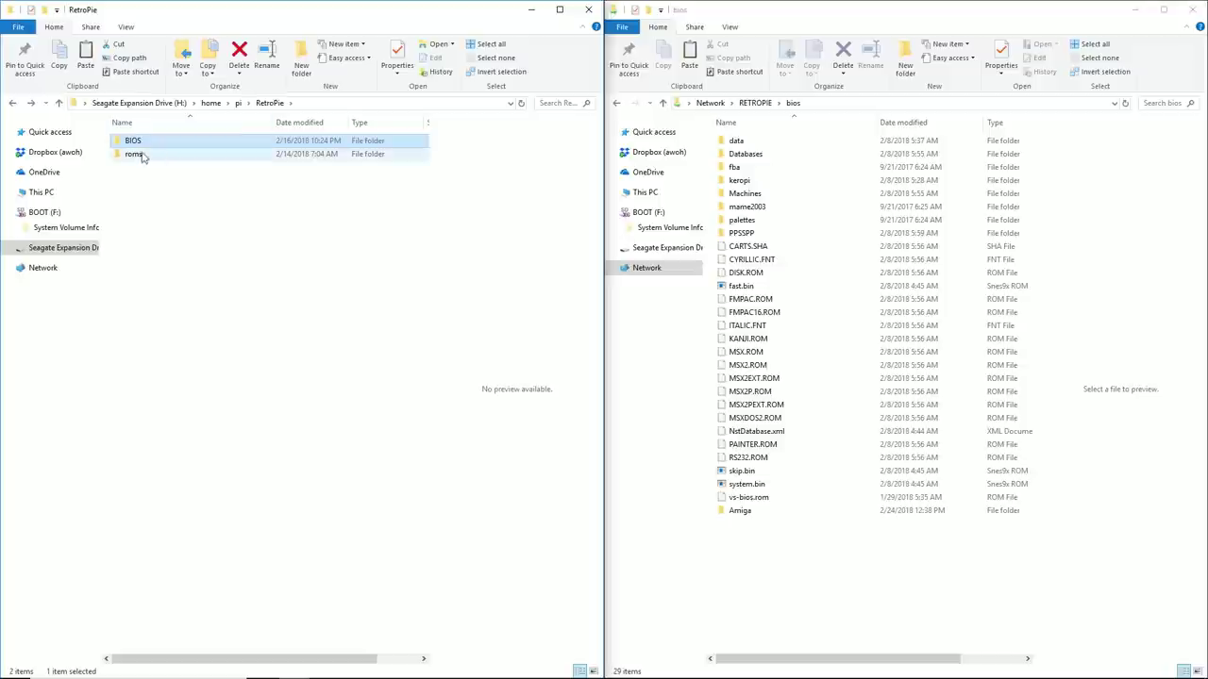
double_click(136, 154)
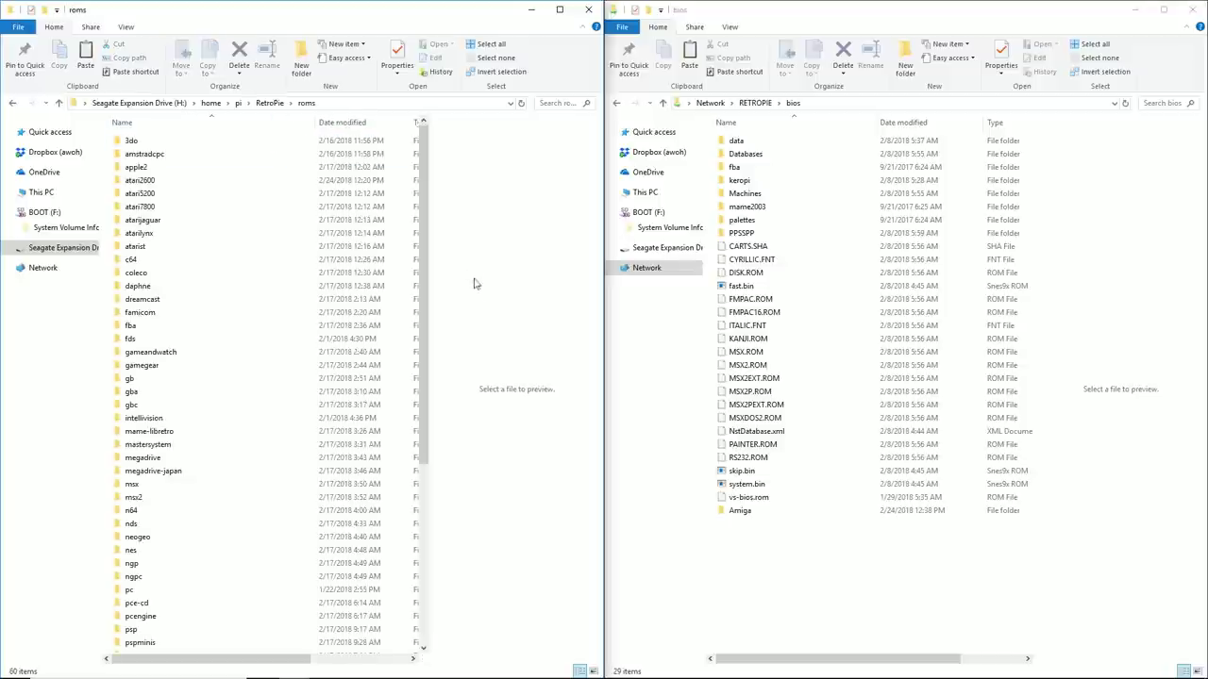
double_click(201, 145)
key(alt+Up)
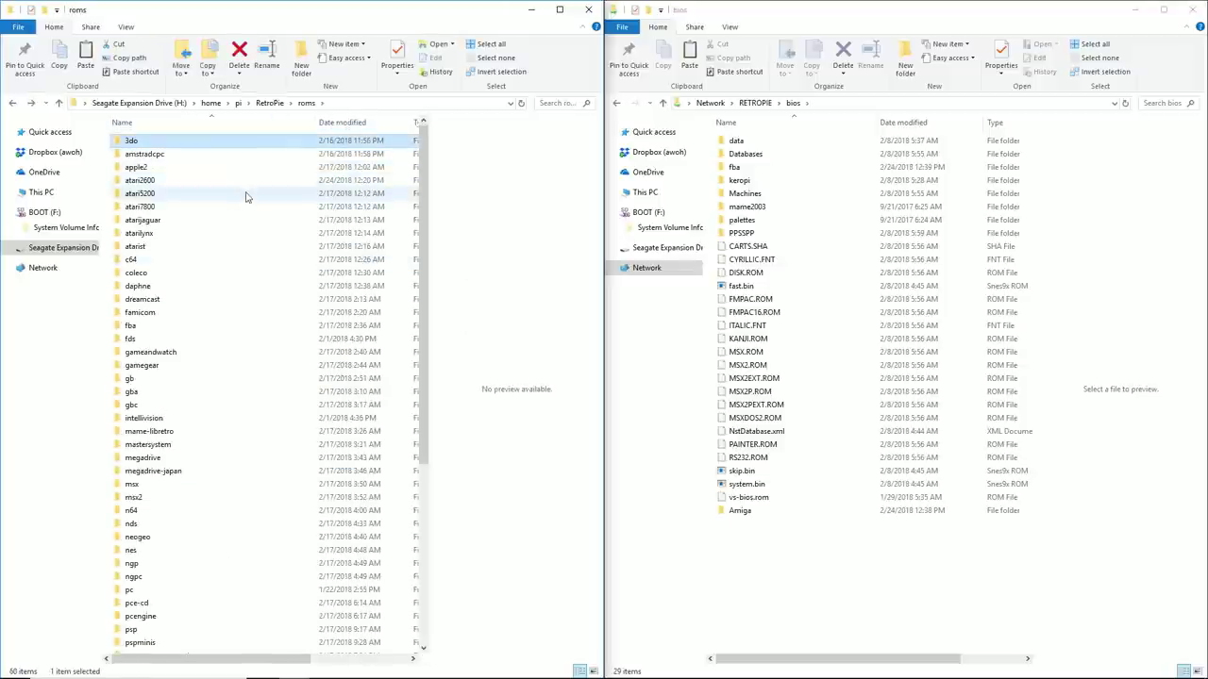
double_click(166, 180)
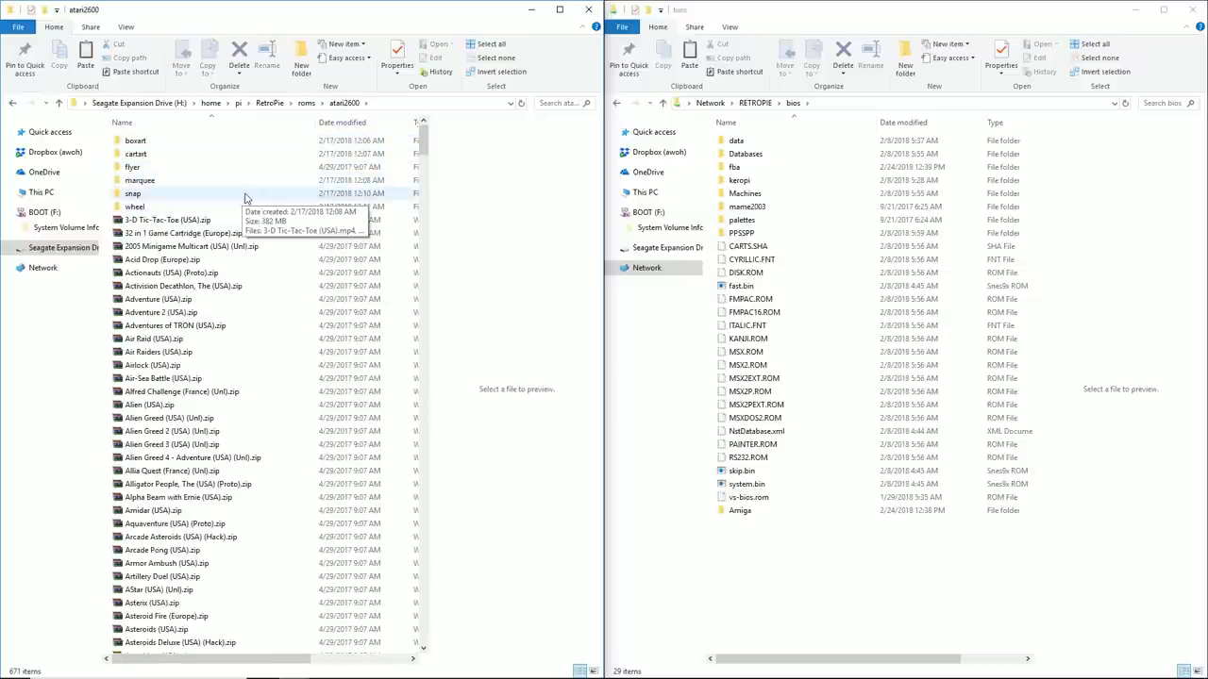
click(1085, 190)
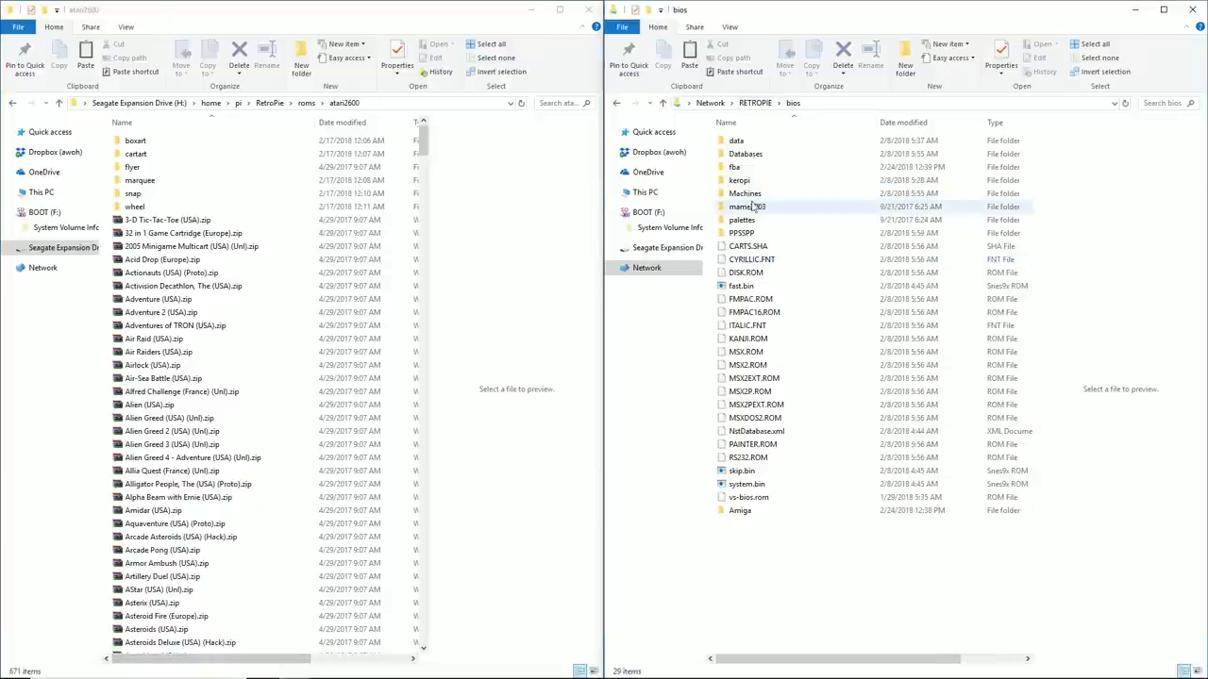
click(203, 261)
key(BackSpace)
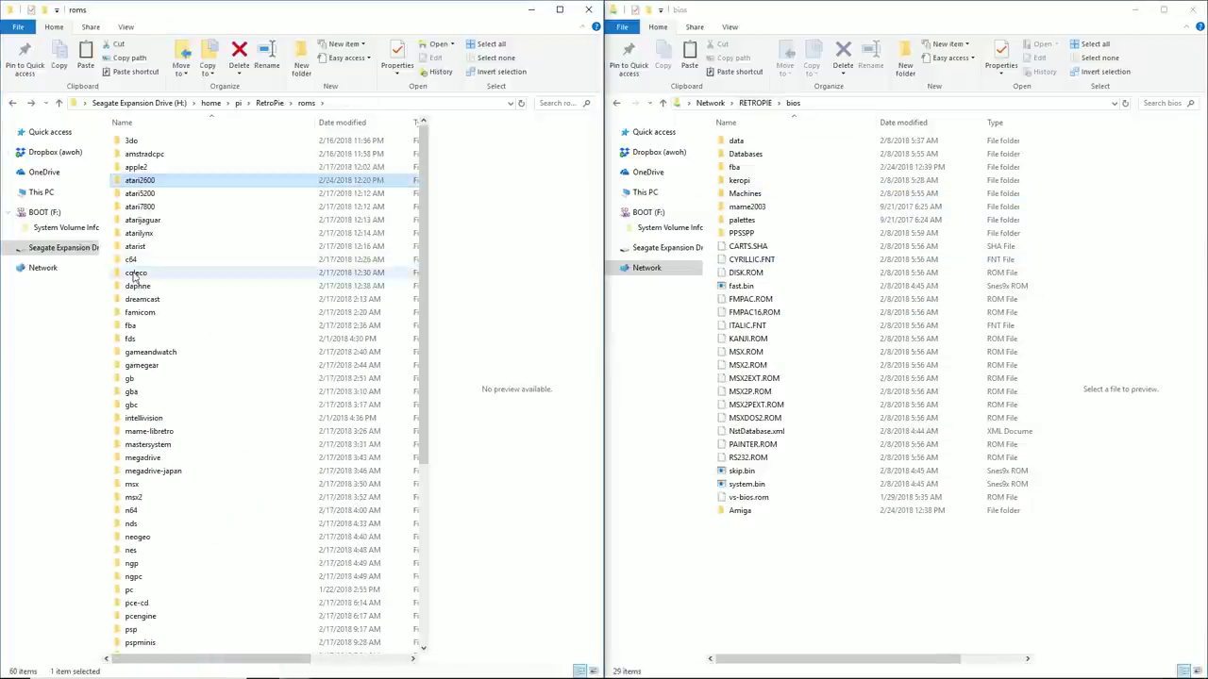
Open the scummvm folder in the drive's roms folder, look through its contents, and return to roms
scroll(197, 394, down, 7)
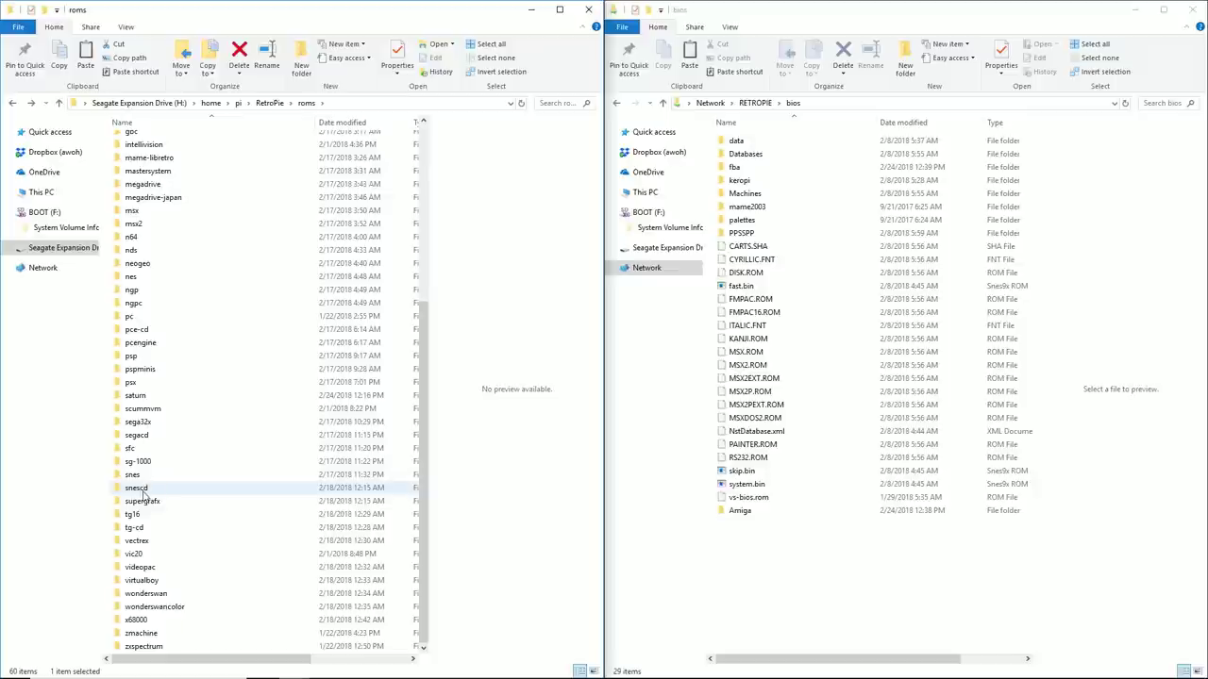
click(162, 409)
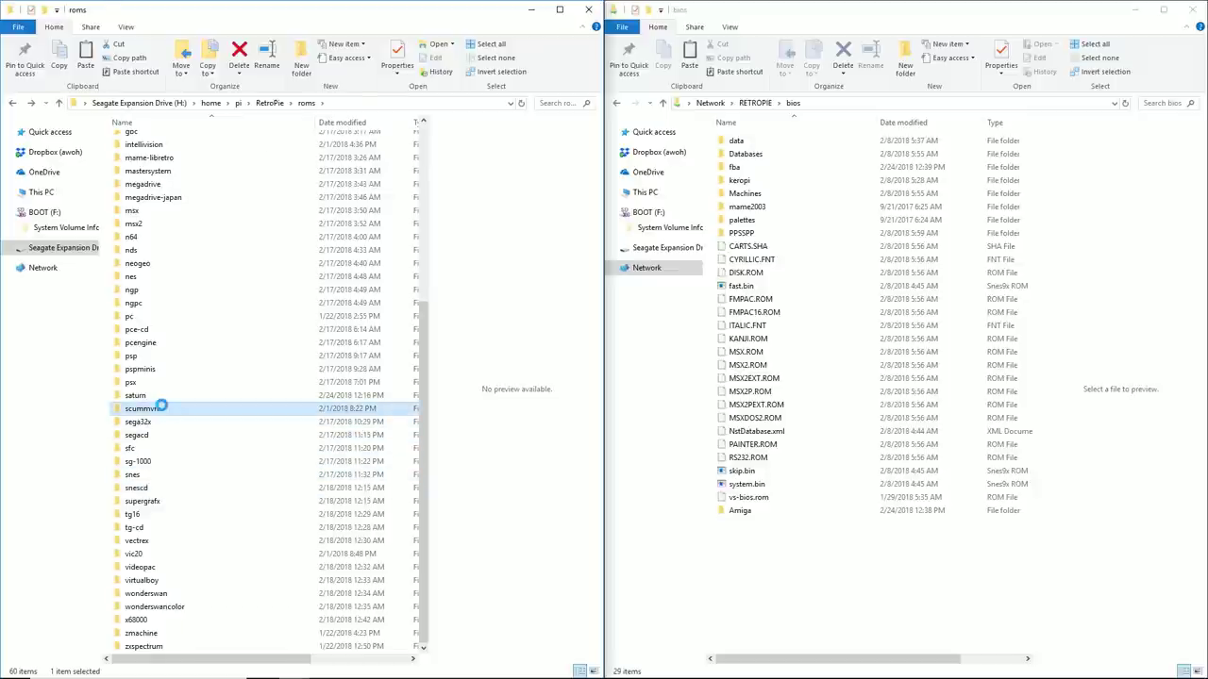
scroll(167, 459, down, 20)
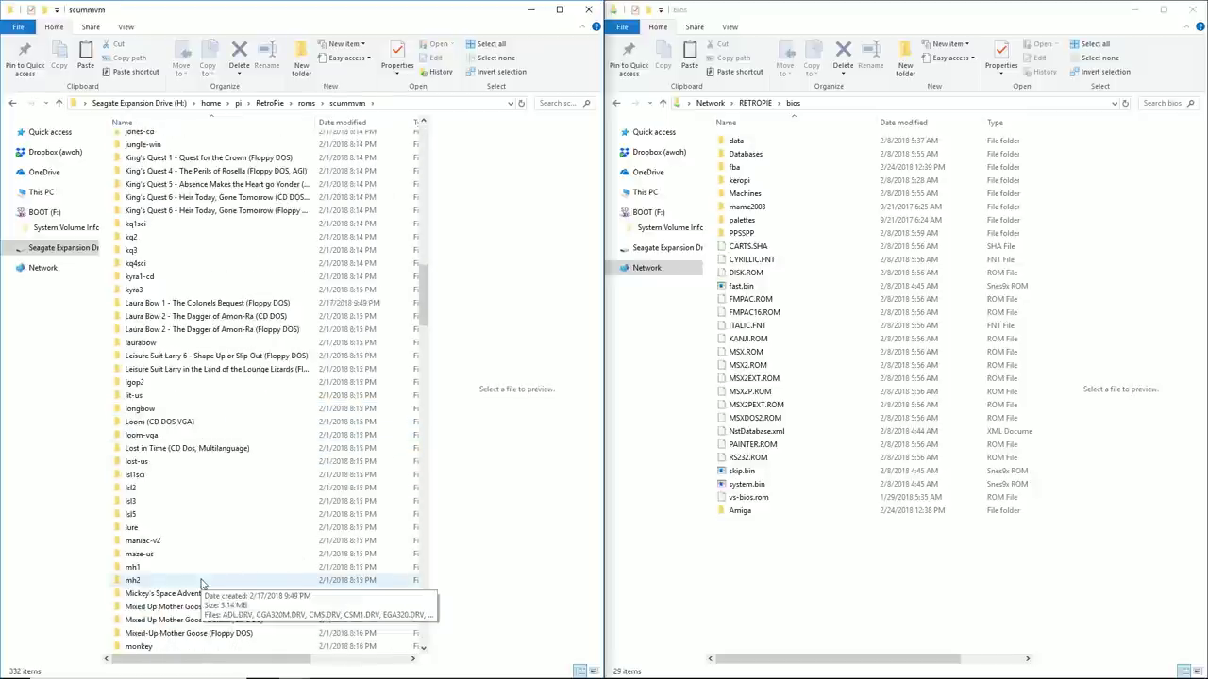
scroll(201, 583, down, 20)
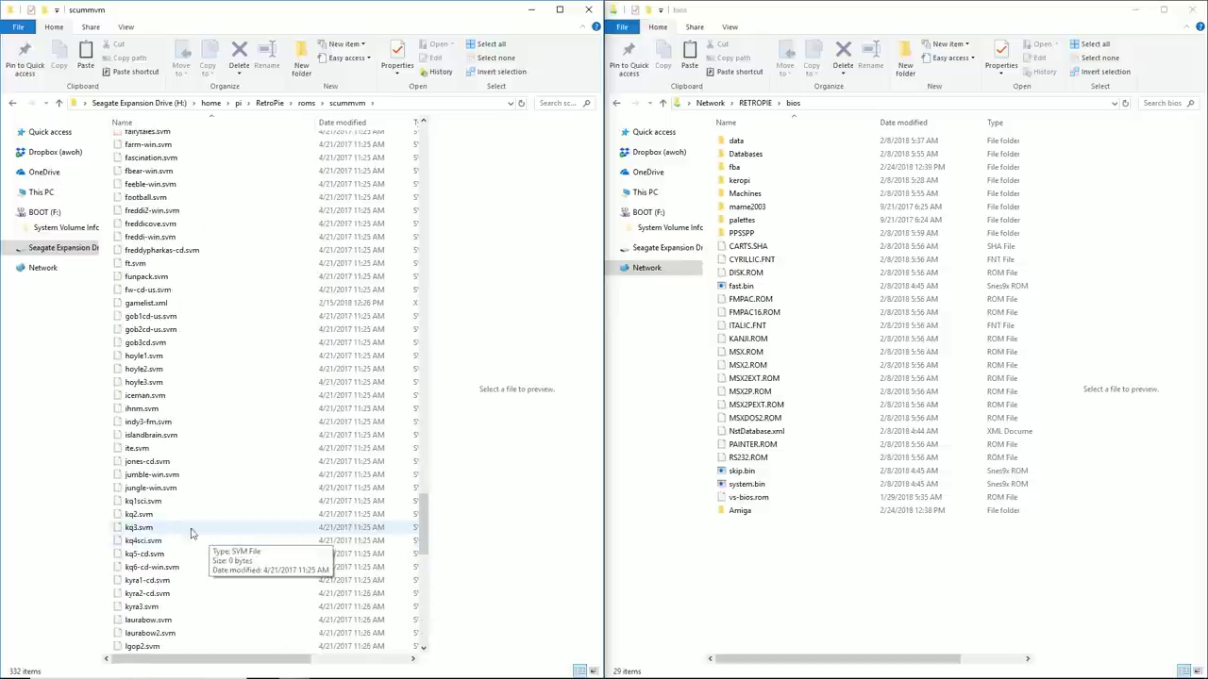
key(BackSpace)
Open the drive's psx folder, look through its list of game files, and return to roms
scroll(226, 547, down, 5)
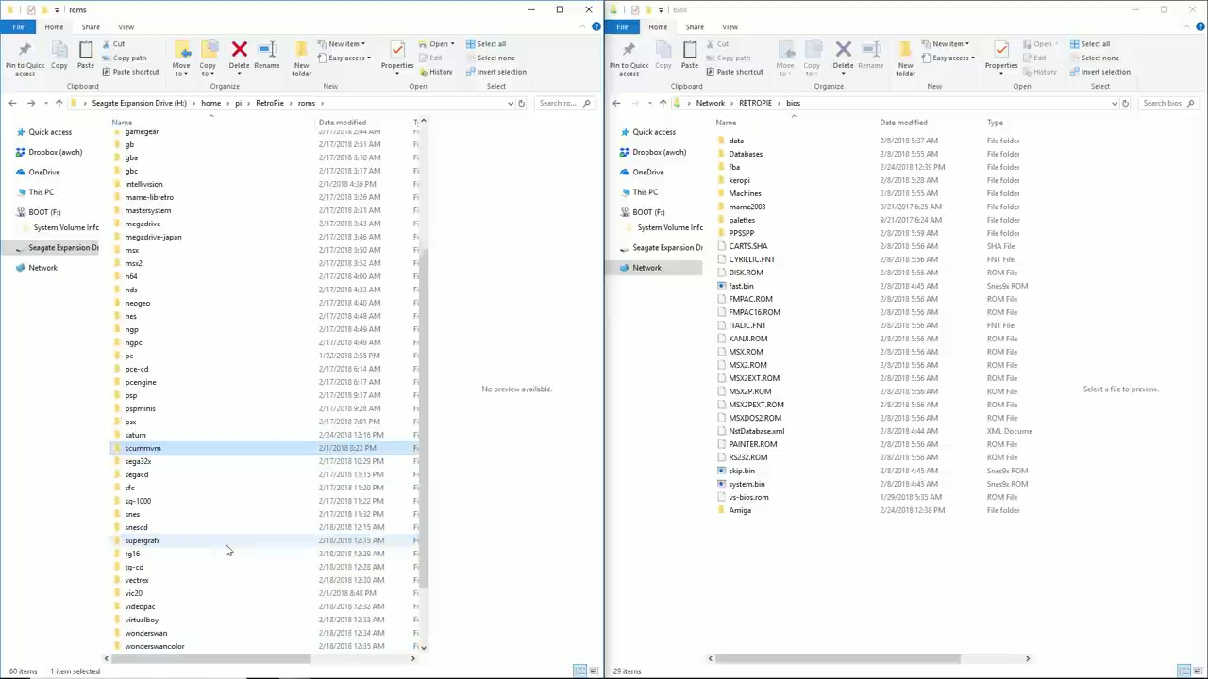
click(151, 421)
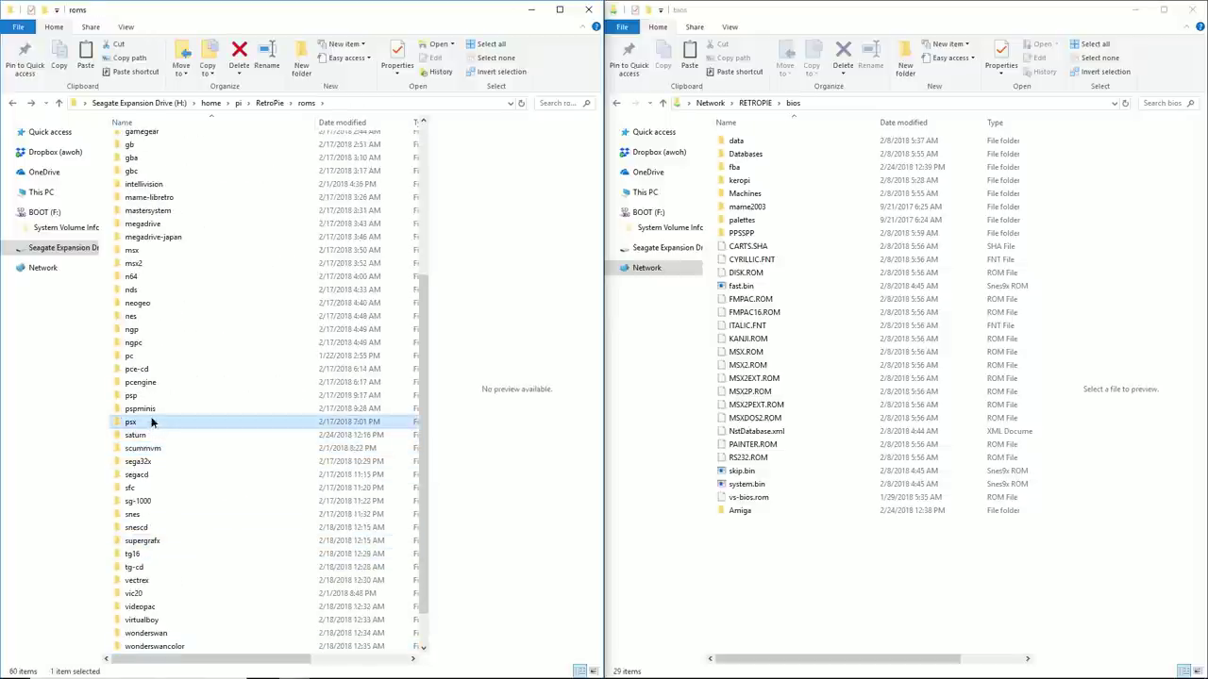
double_click(151, 421)
scroll(189, 472, down, 20)
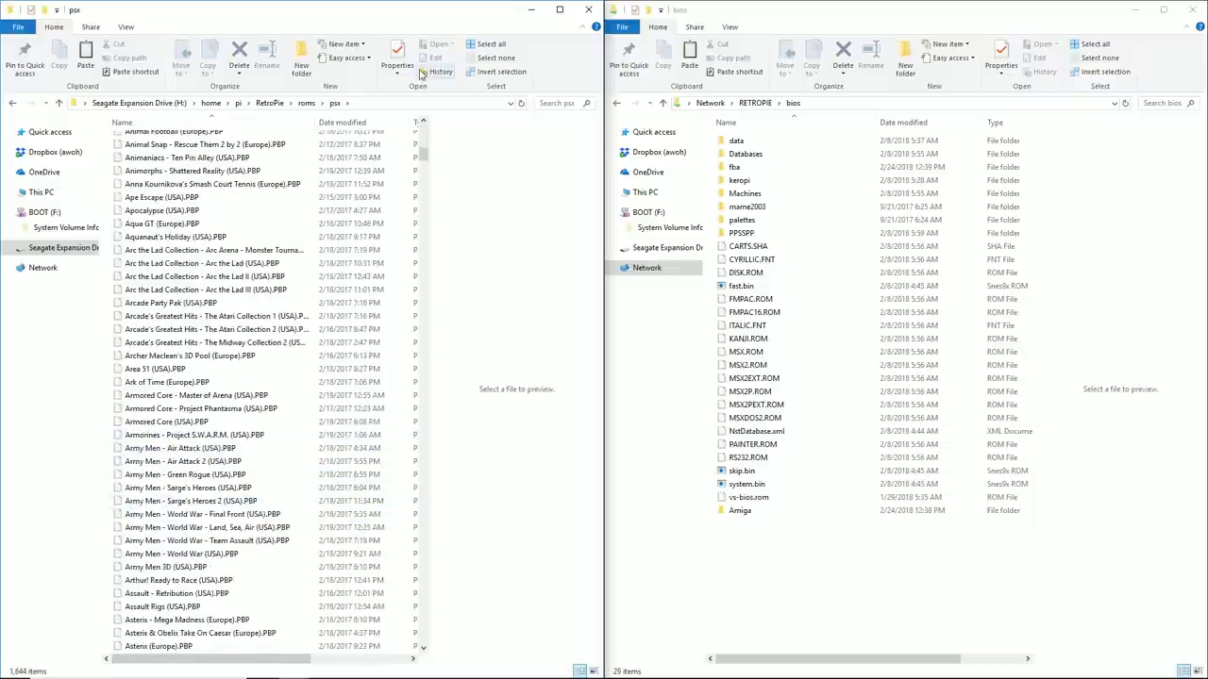
drag(421, 158, 420, 274)
key(BackSpace)
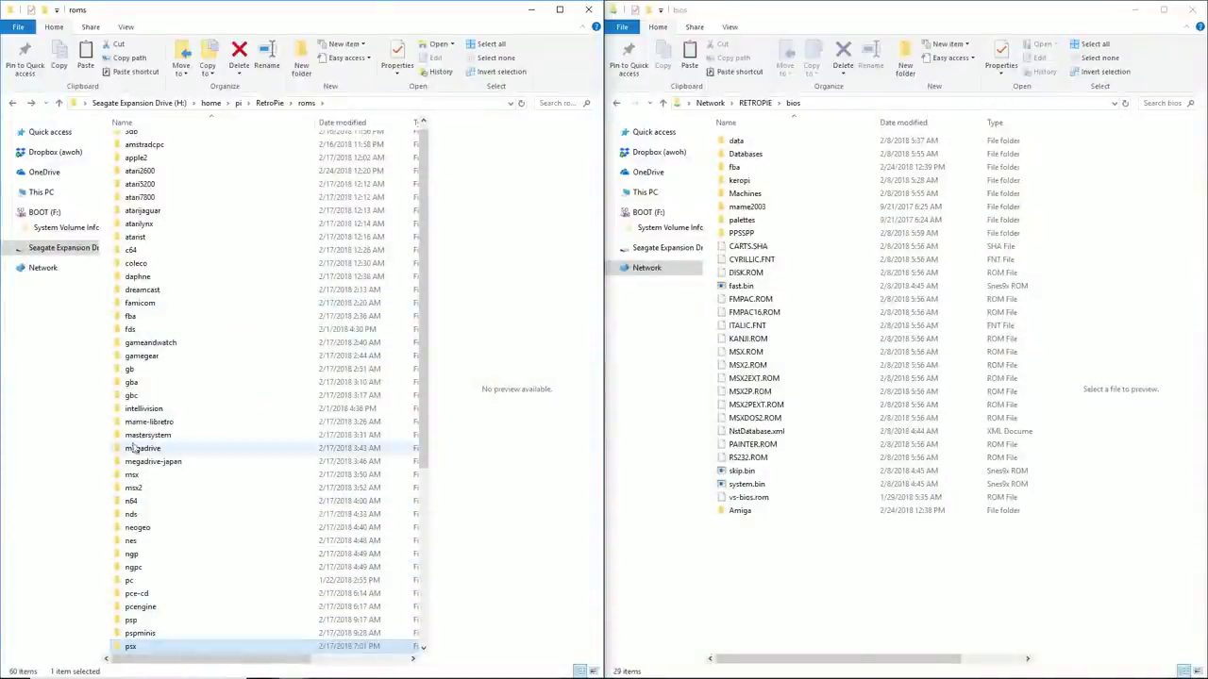
Open the drive's dreamcast folder, look through its game files, and return to roms
scroll(141, 436, up, 1)
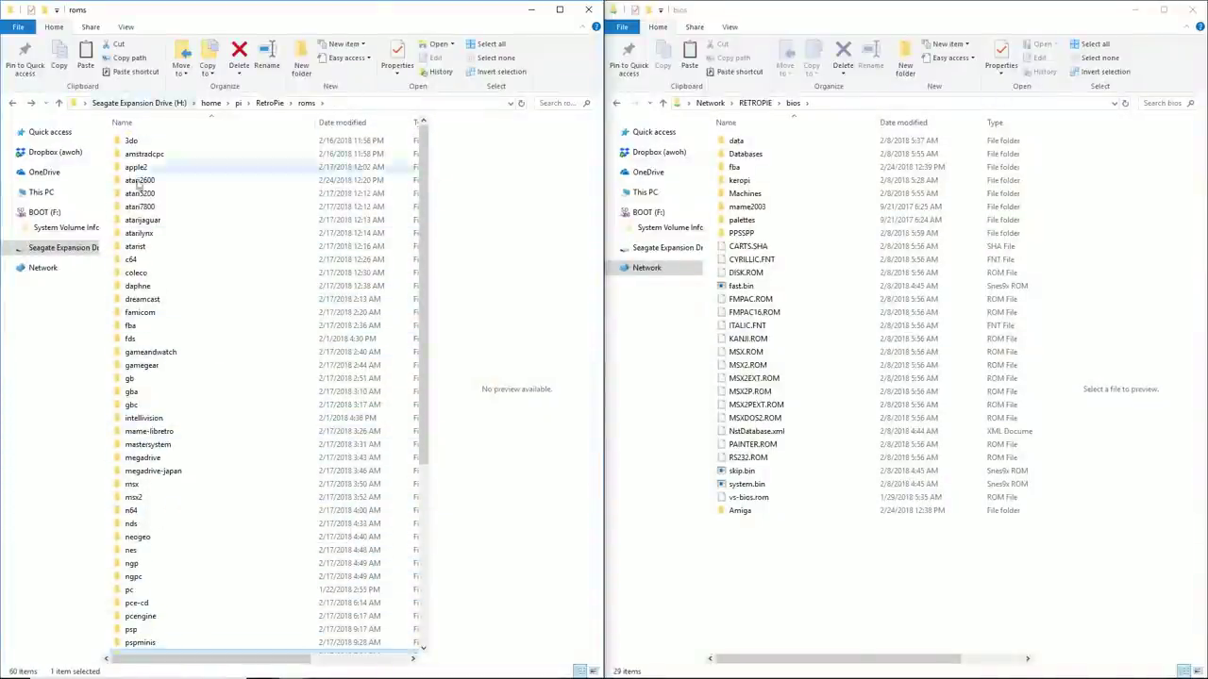
click(141, 300)
double_click(142, 302)
scroll(179, 444, down, 12)
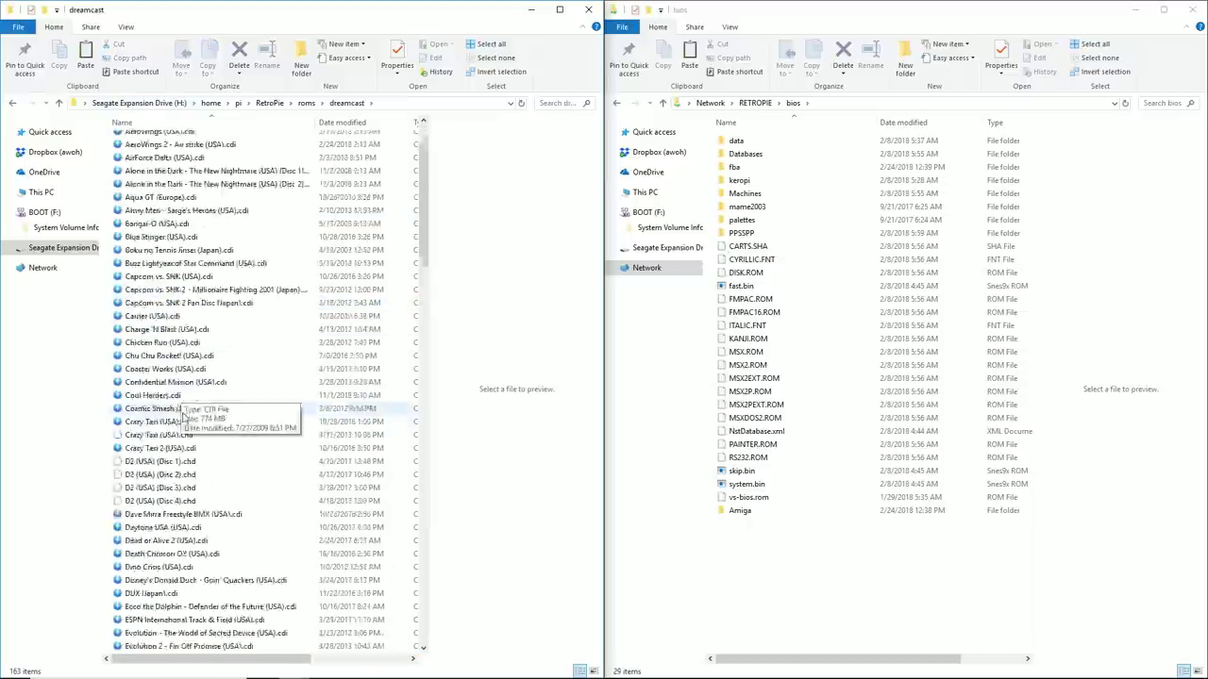
scroll(194, 489, down, 15)
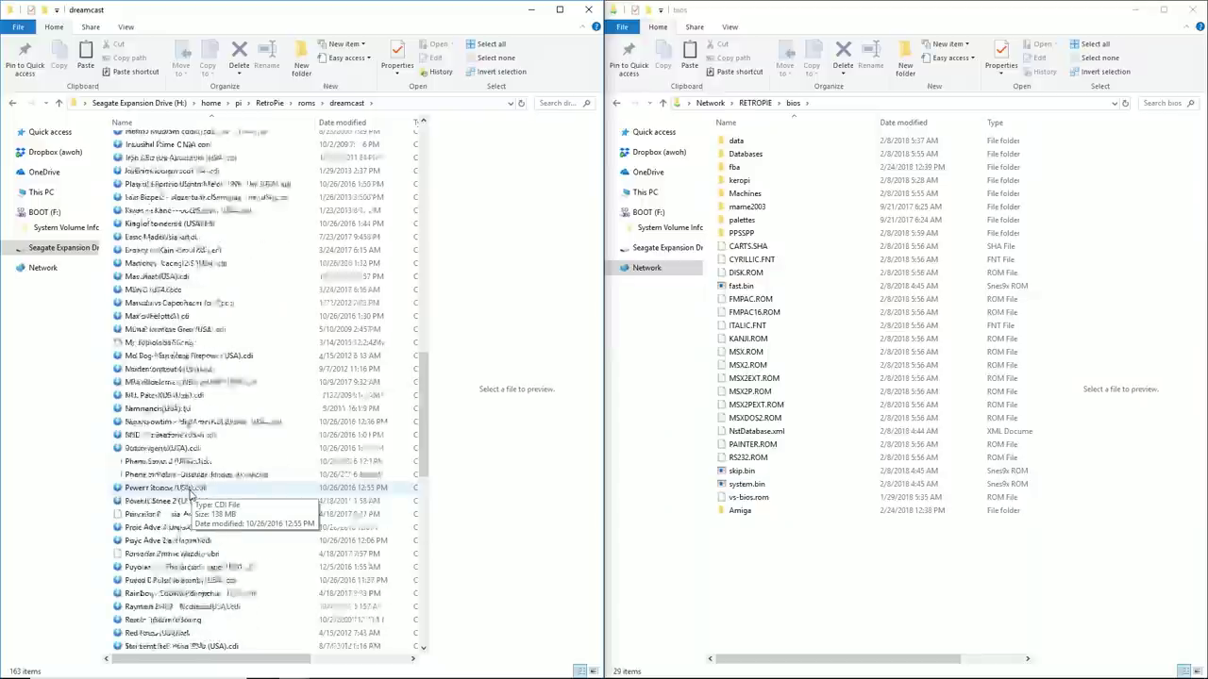
key(BackSpace)
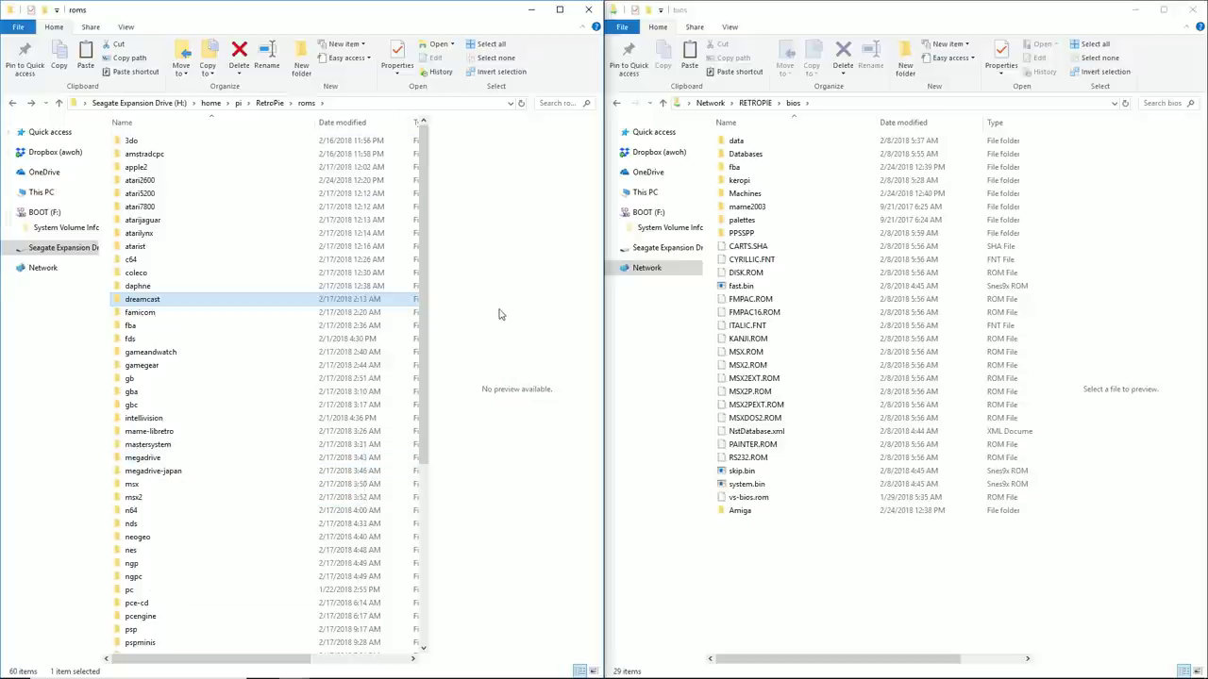
Bring up the minimized copy window to check the progress of the BIOS transfer
mouse_move(407, 678)
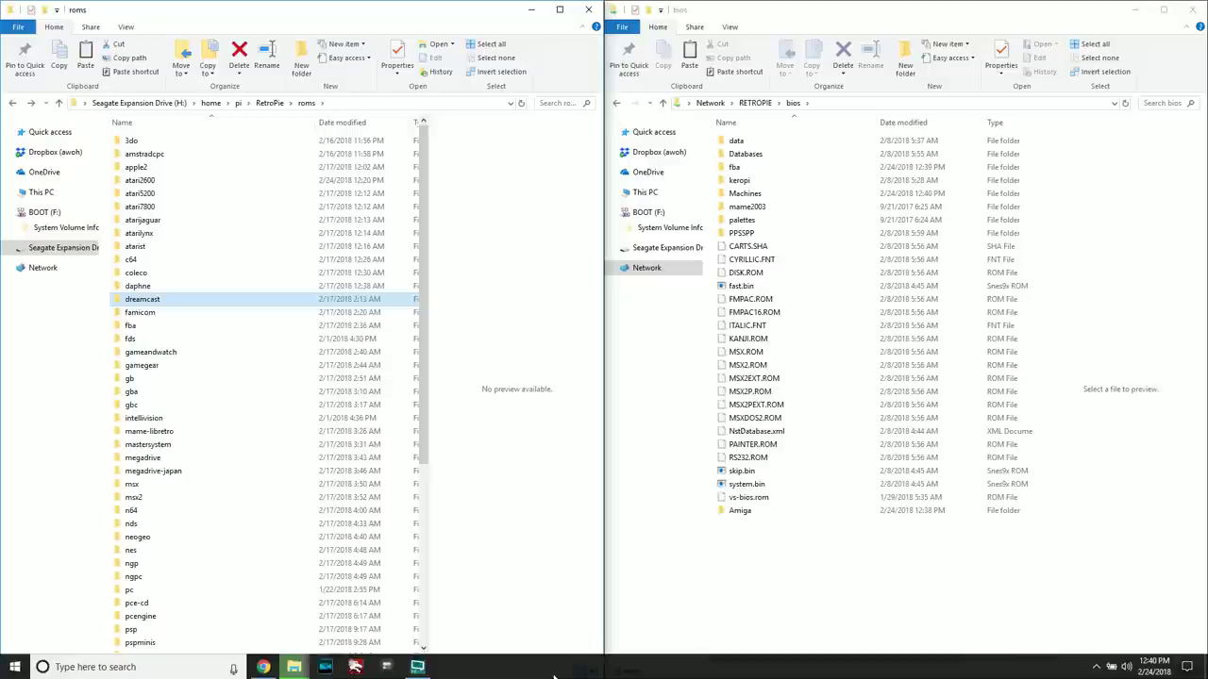
click(298, 668)
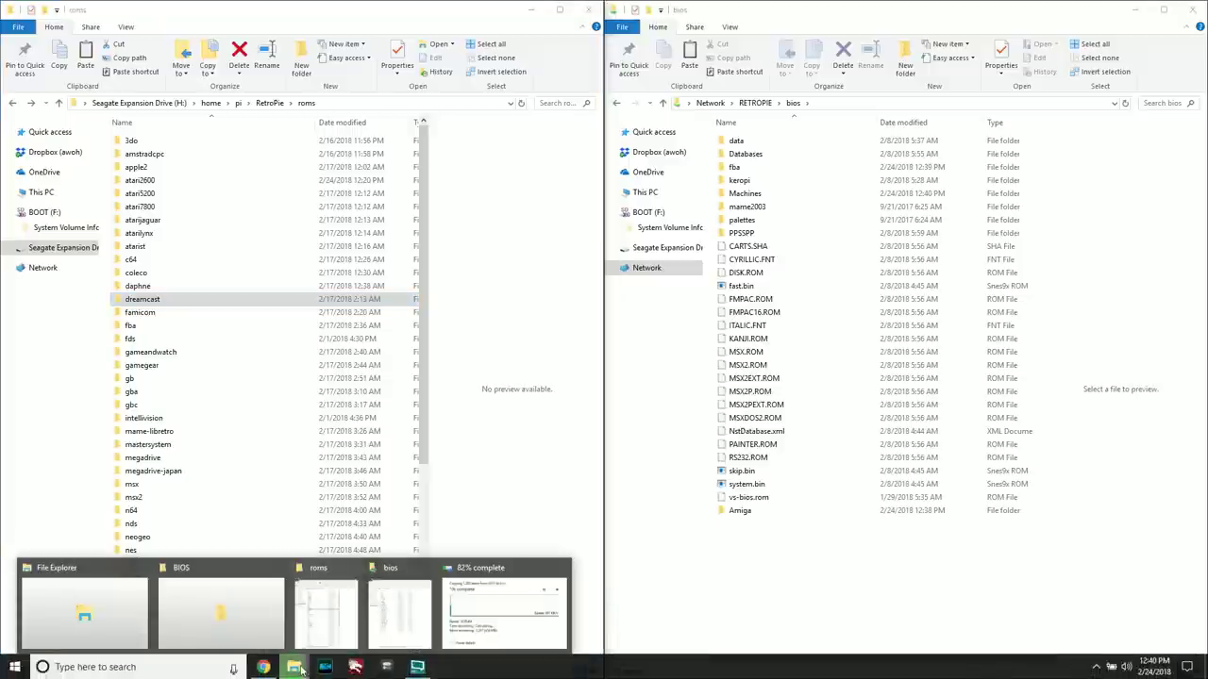
mouse_move(476, 623)
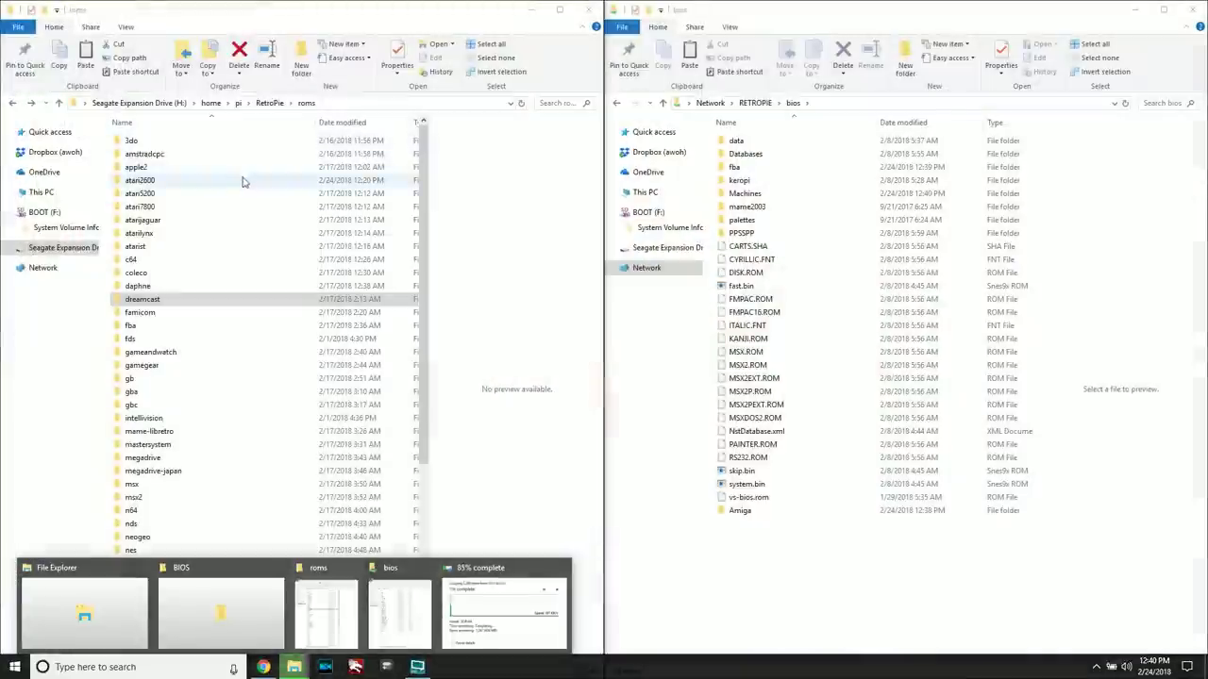
click(500, 613)
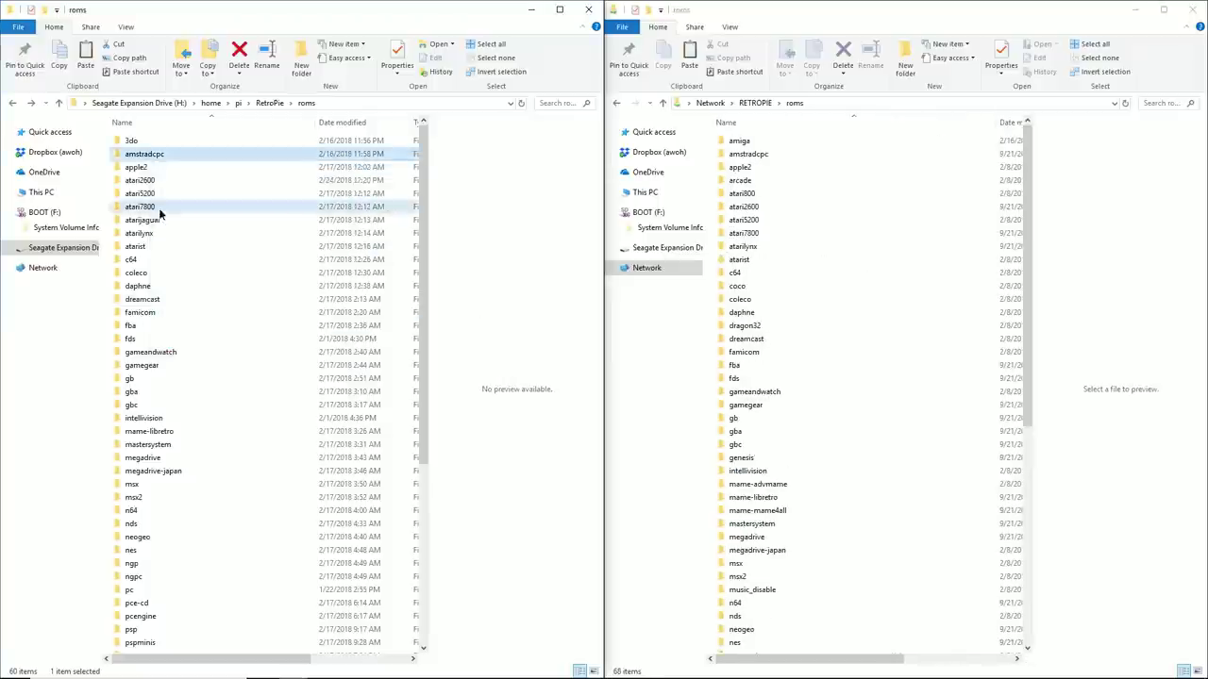
Select the drive's ROM folders amstradcpc through daphne, except atarijaguar, and paste them into the RETROPIE roms folder
shift+click(151, 207)
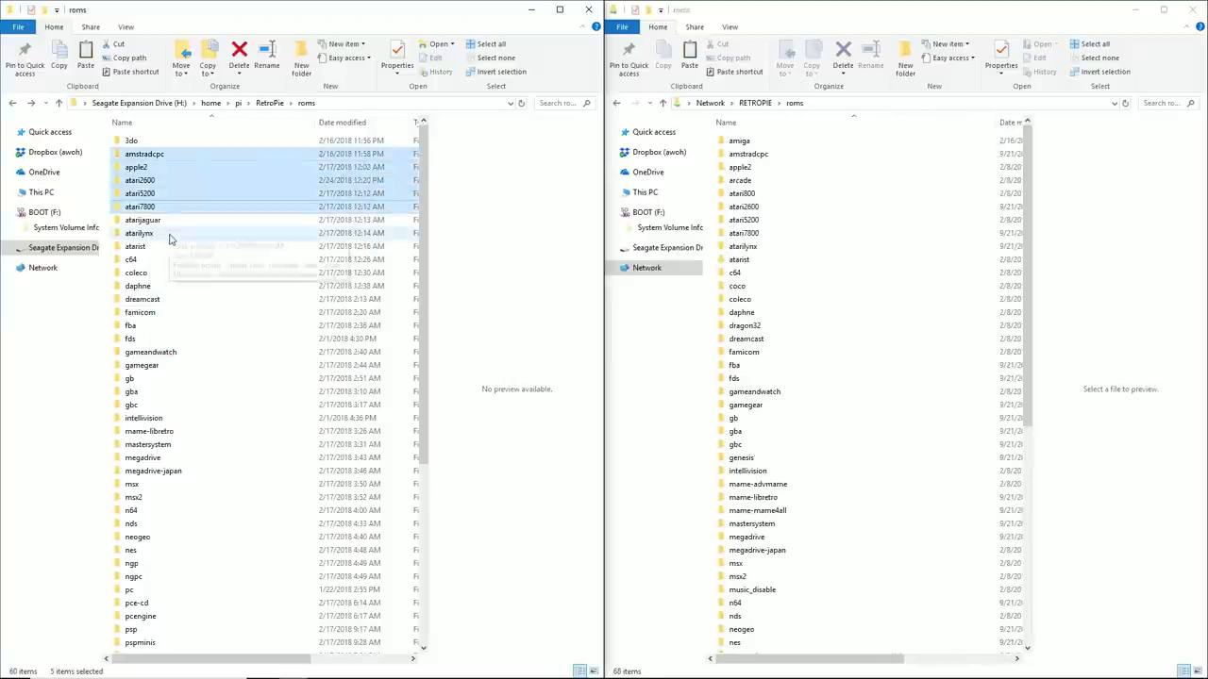
ctrl+click(151, 247)
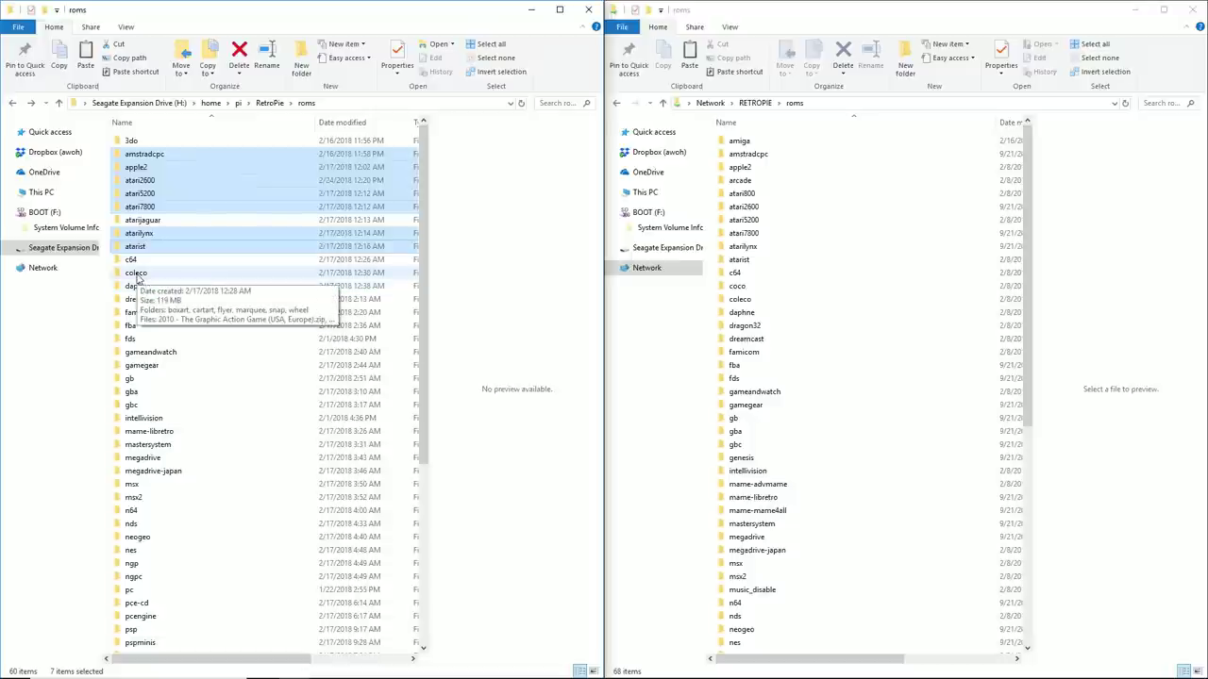
ctrl+click(132, 260)
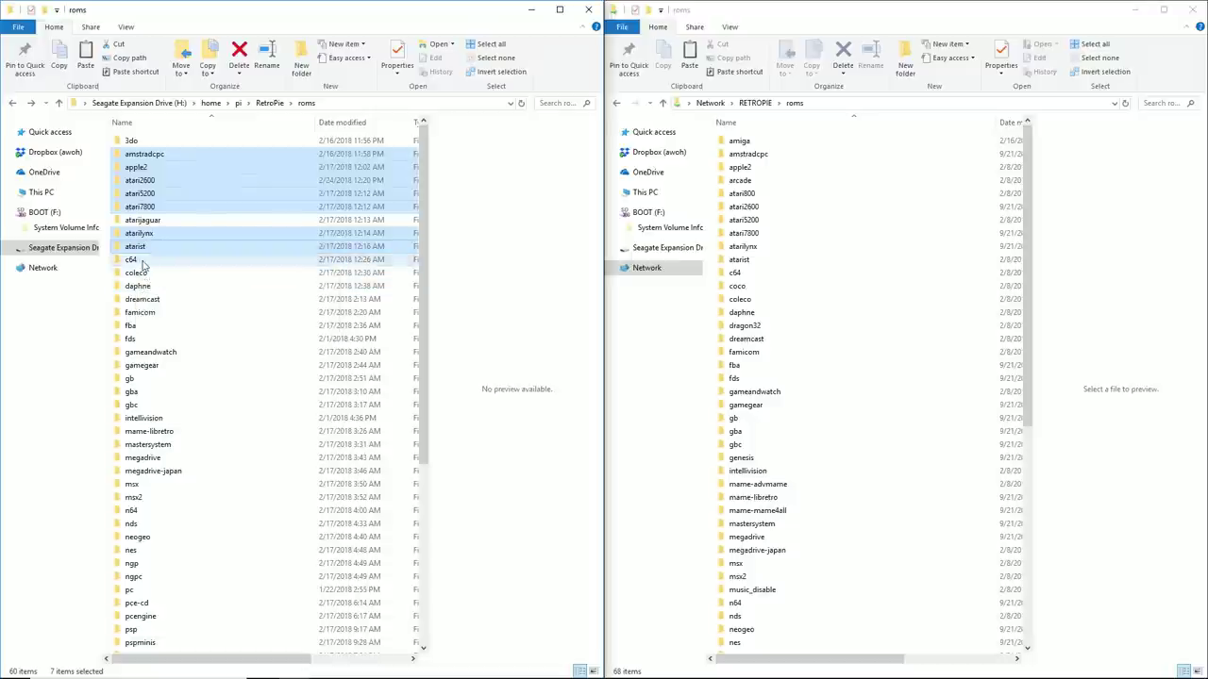
ctrl+click(137, 273)
ctrl+click(141, 286)
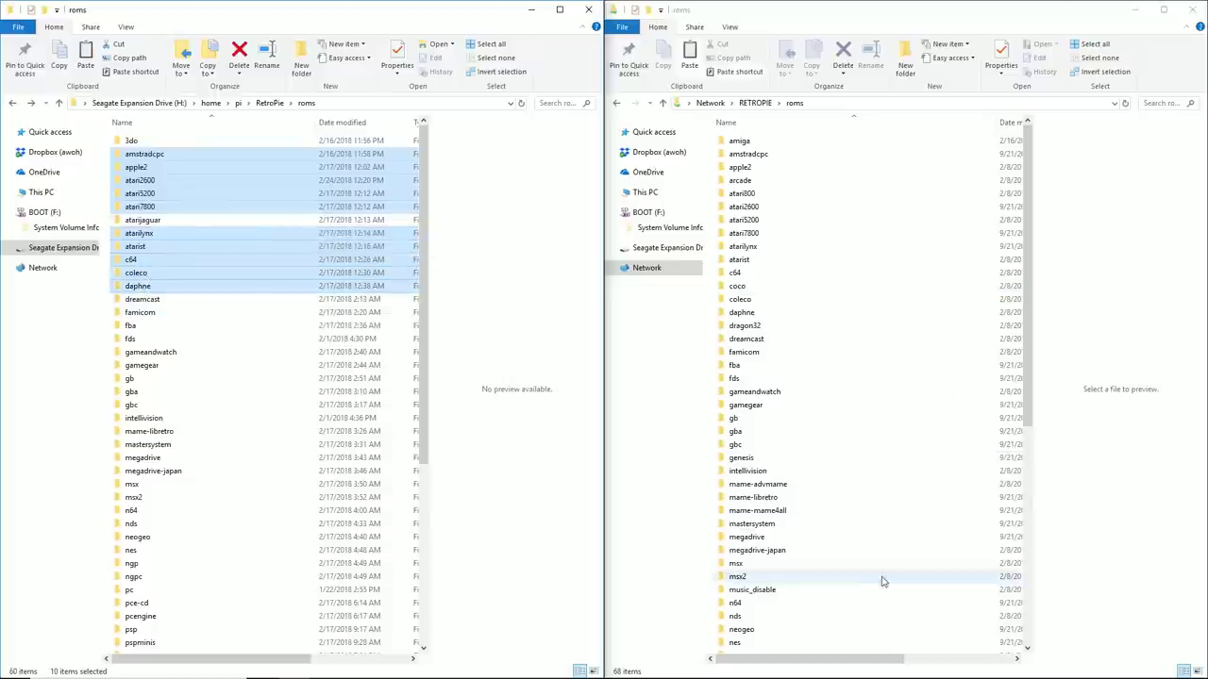
scroll(881, 580, down, 10)
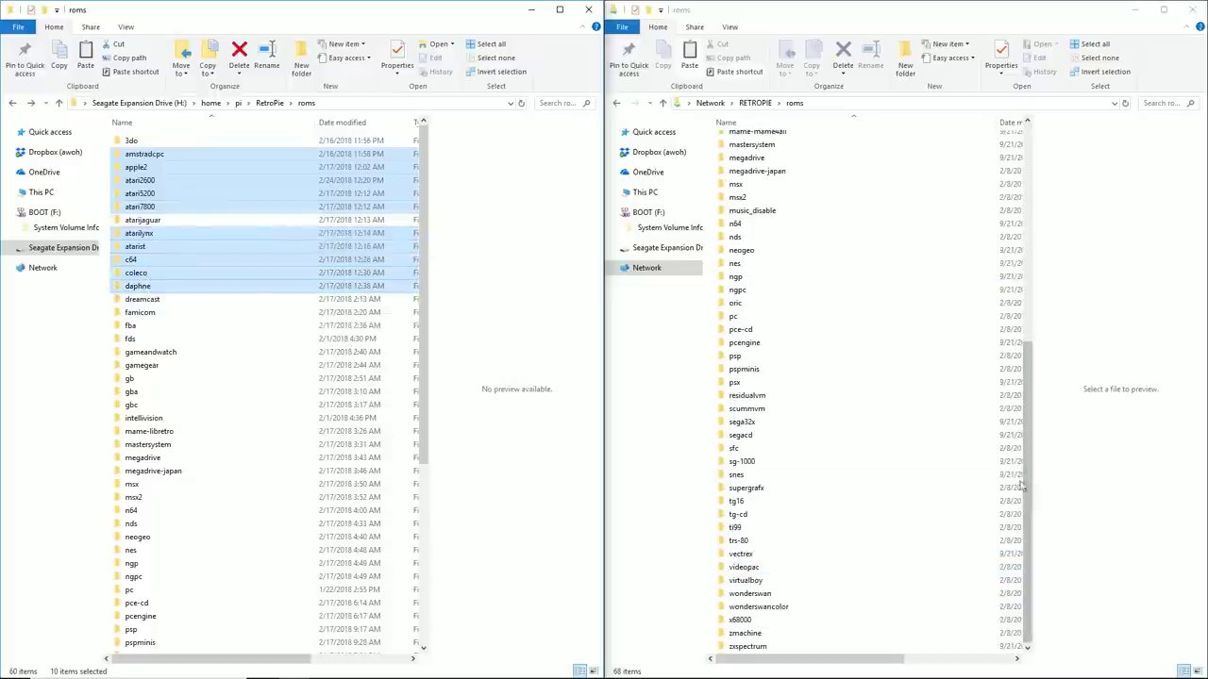
click(836, 444)
text(gbc)
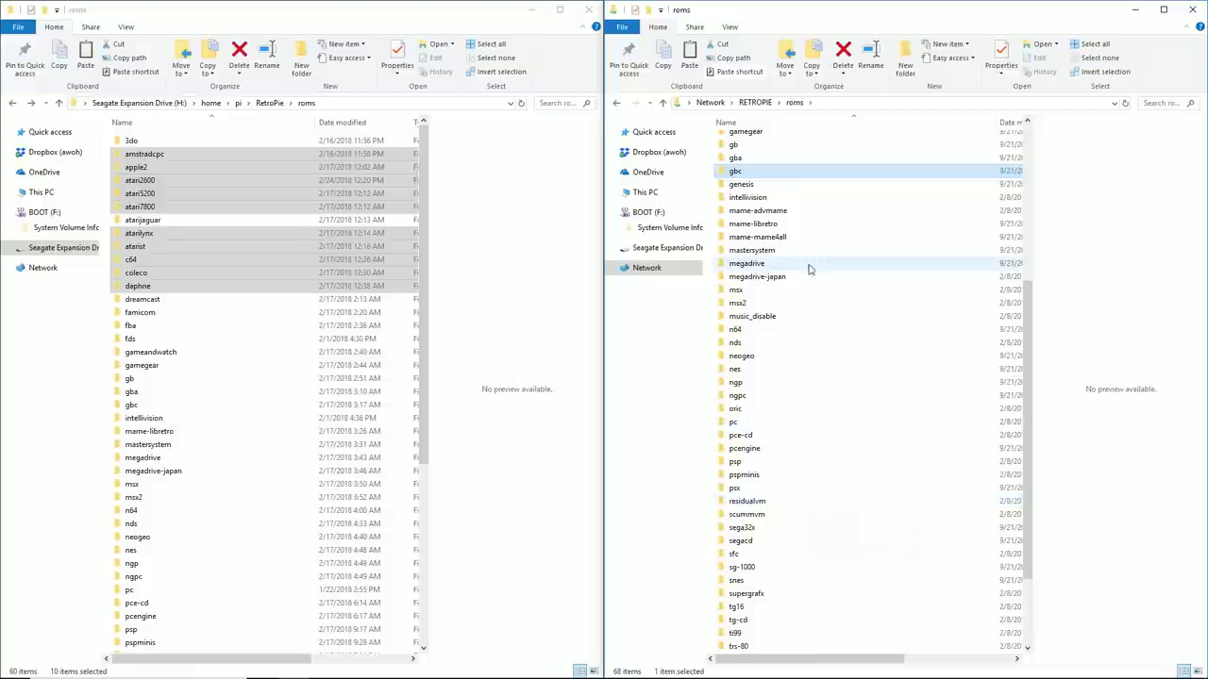
key(ctrl+v)
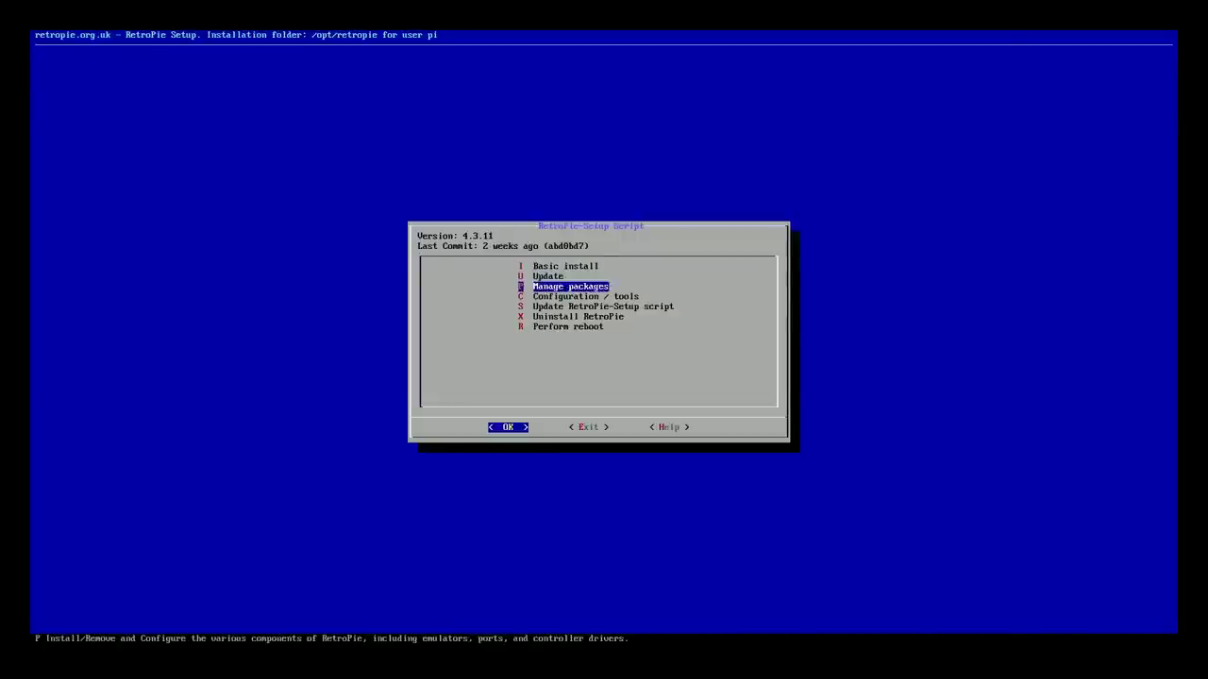
In RetroPie-Setup, view the package management categories, go back, and look at the Configuration / tools list
key(Return)
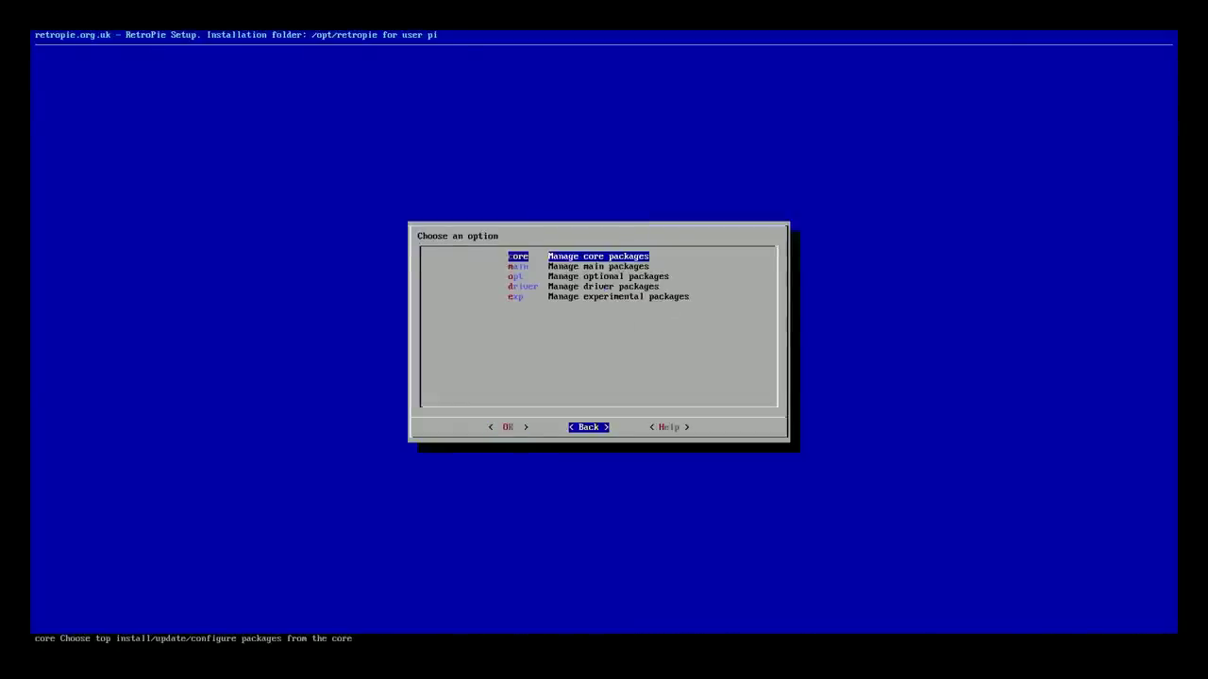
key(Return)
key(Down)
key(Return)
key(Down)
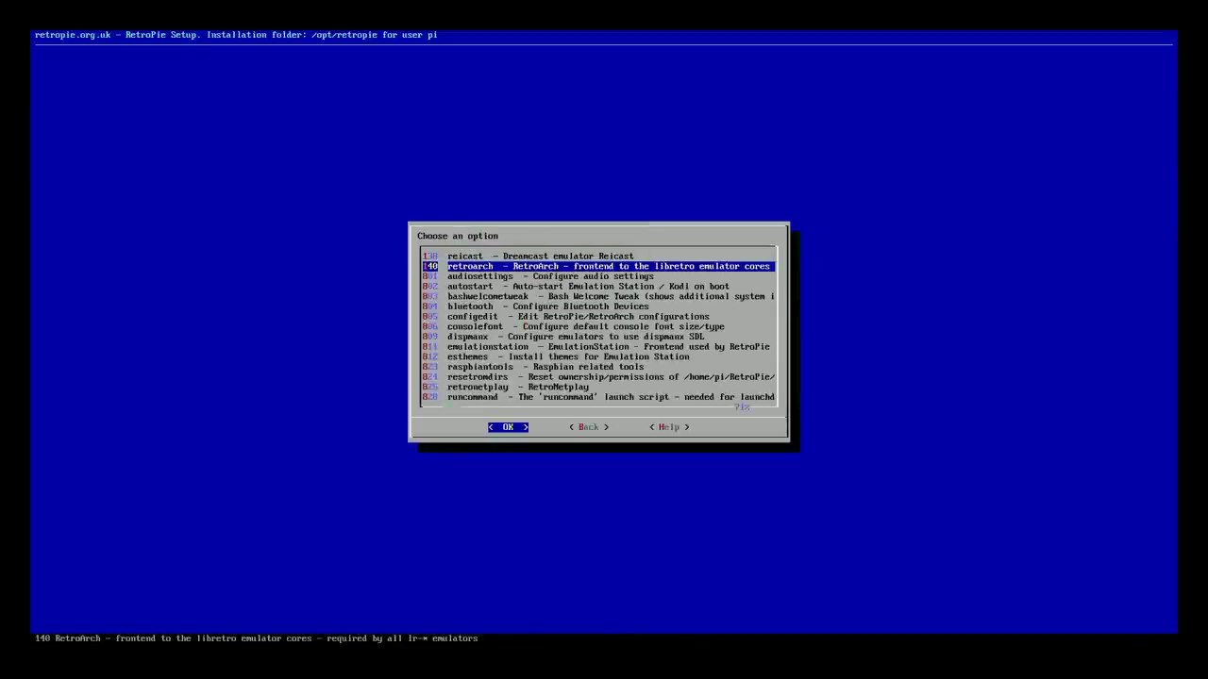
key(Up)
key(Return)
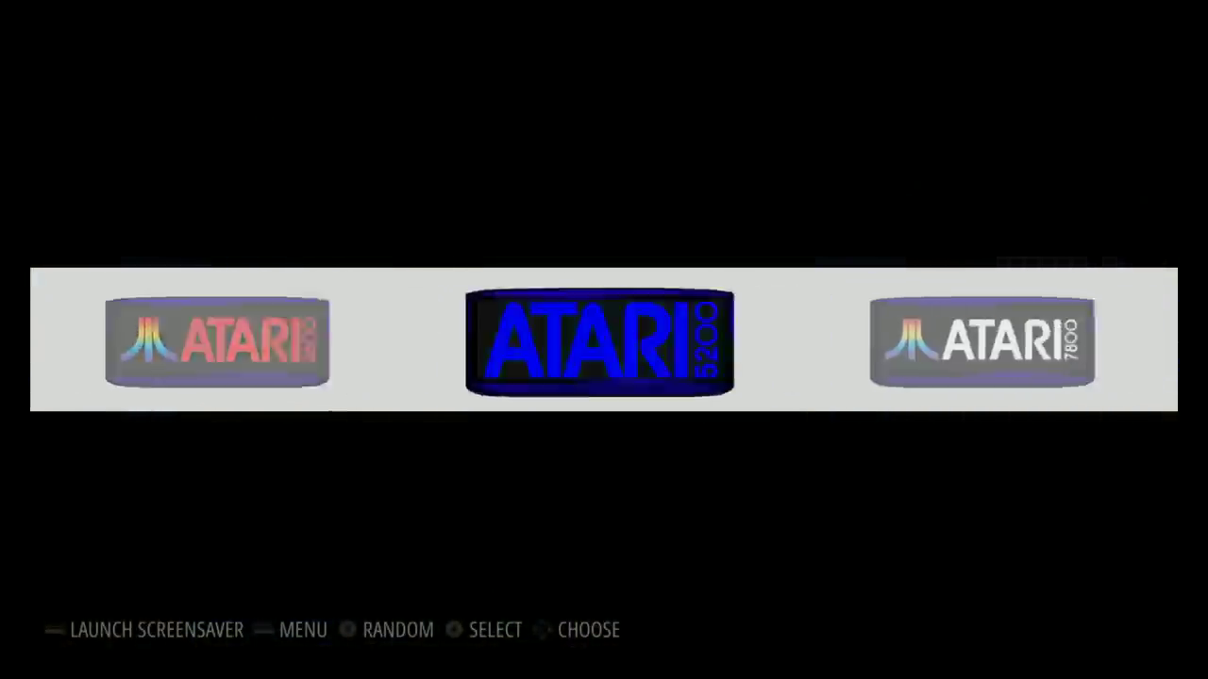
In EmulationStation, browse the system carousel from Atari 5200 through Nintendo 64 and Nintendo DS toward Neo Geo
key(Right)
key(Right)
key(Right)
key(Right)
key(Right)
key(Right)
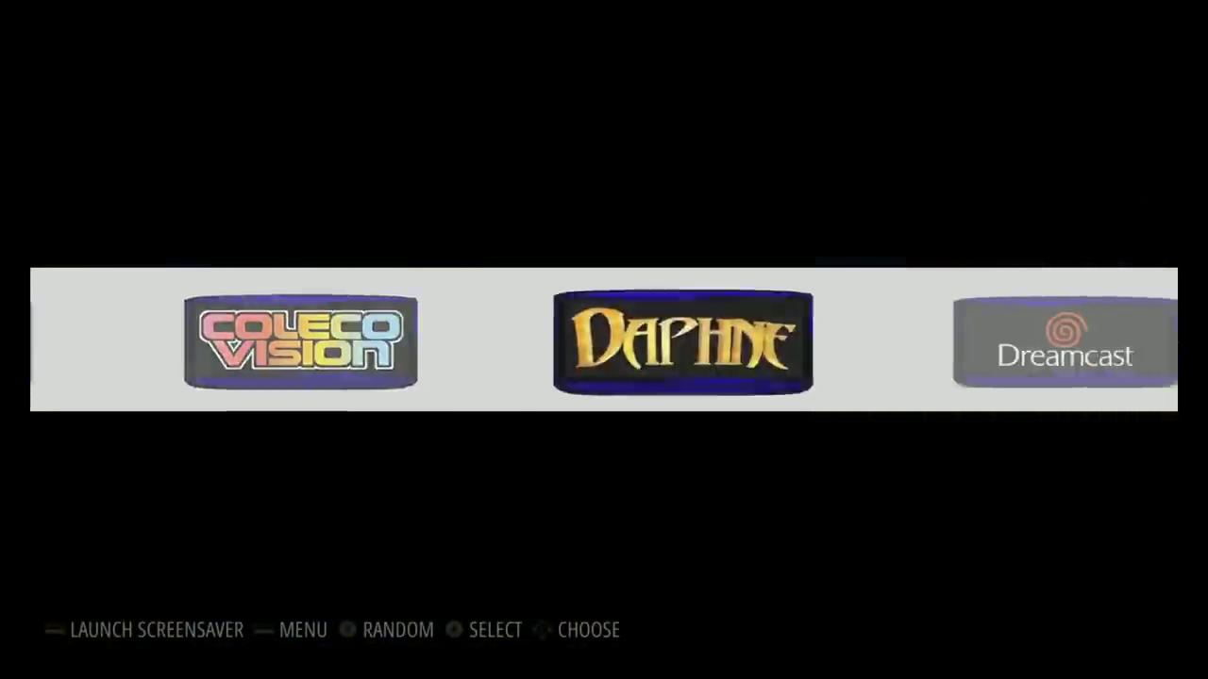
key(Right)
key(Right)
key(Right)
key(Right)
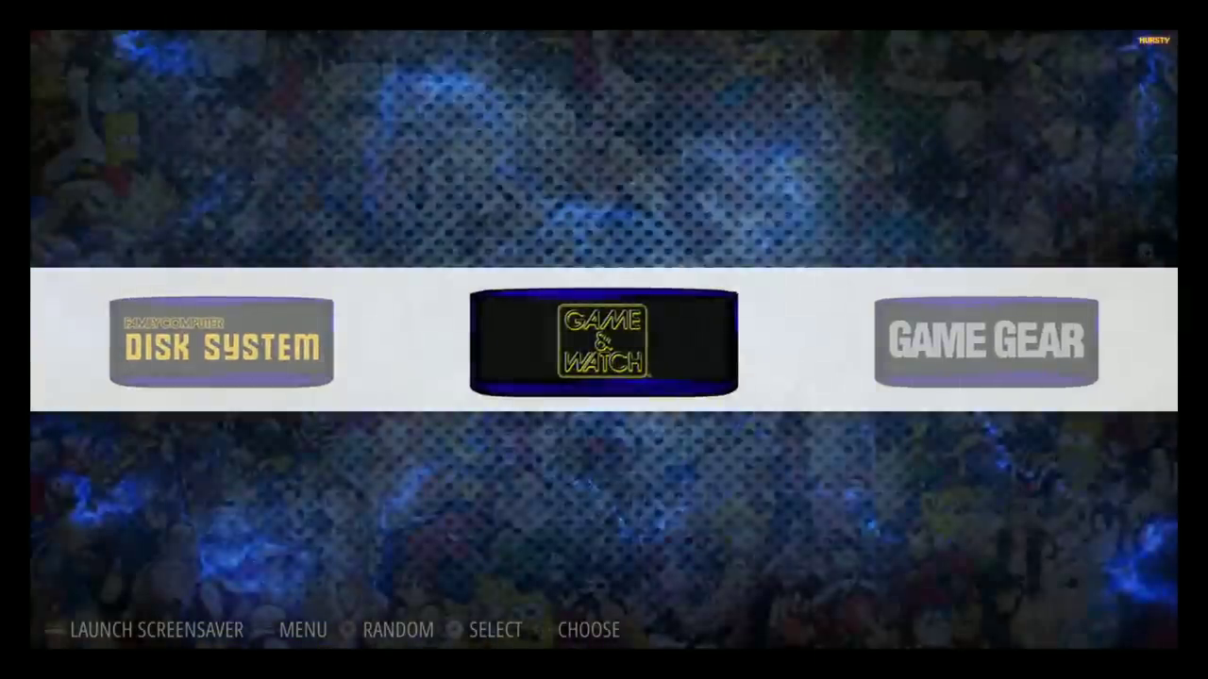
key(Right)
key(Right)
key(Right)
key(Right)
key(Right)
key(Right)
key(Right)
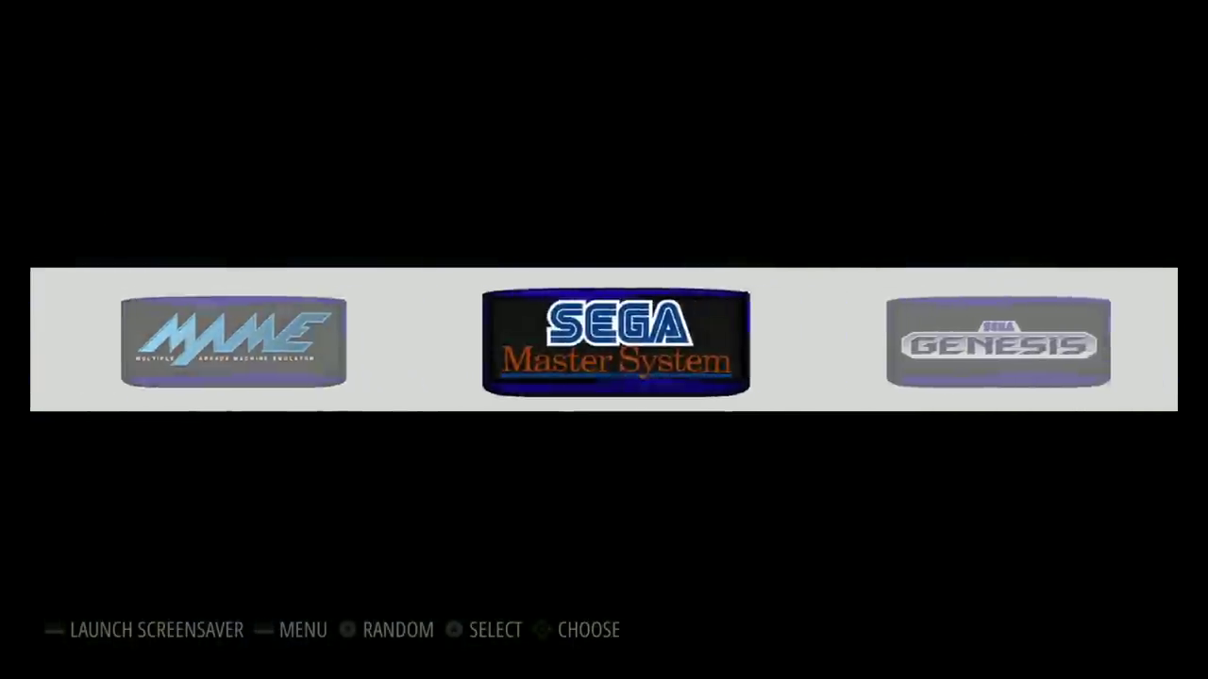
key(Right)
key(Right)
key(Right)
key(Right)
key(Right)
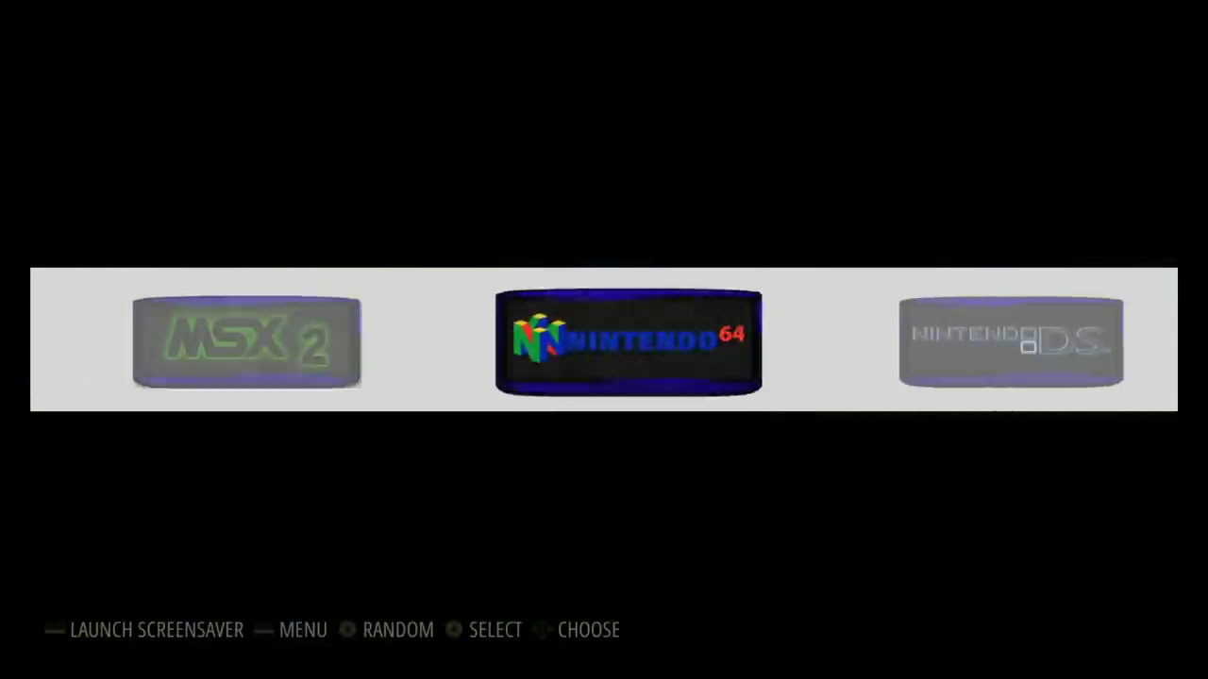
key(Right)
key(Left)
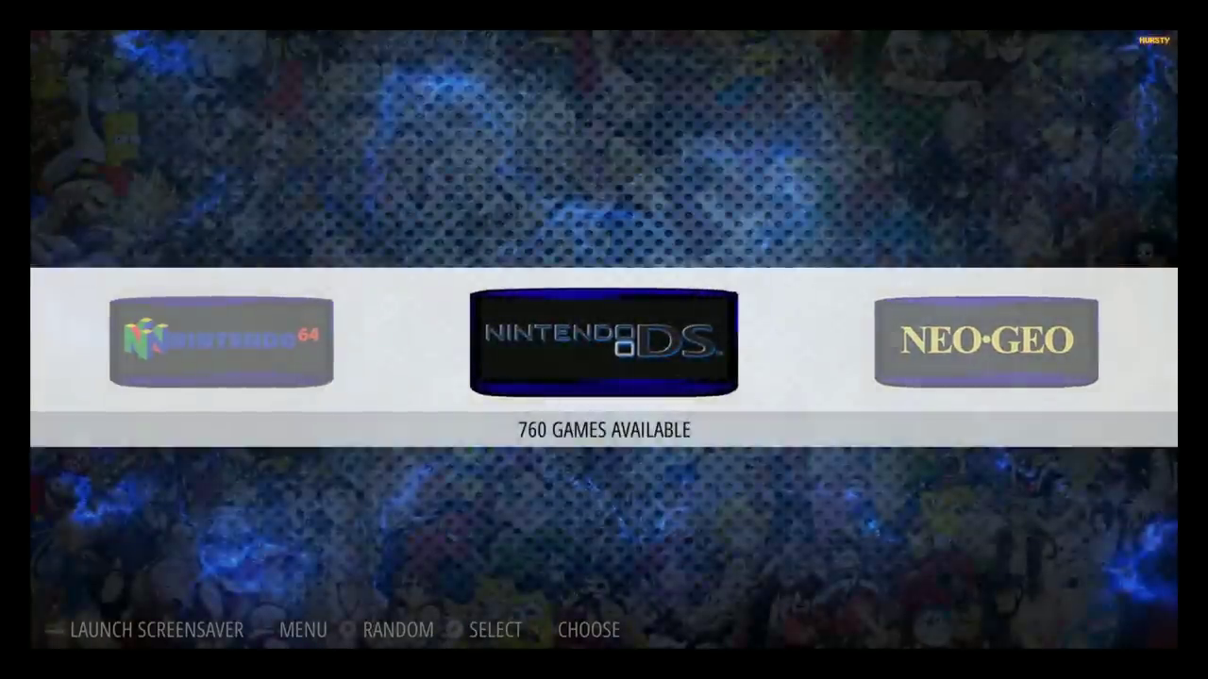
key(Right)
key(Right)
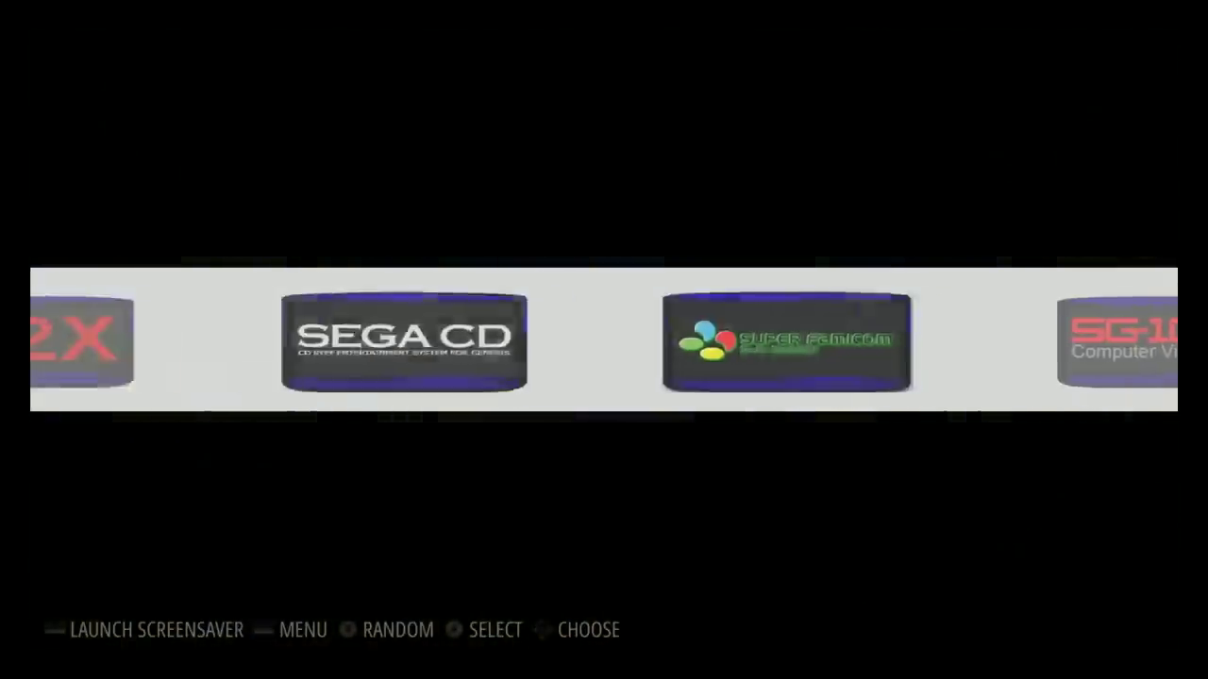
Go back to Sega CD, then browse the remaining systems past TurboGrafx and Vectrex to the All Games and Last Played collections
key(Left)
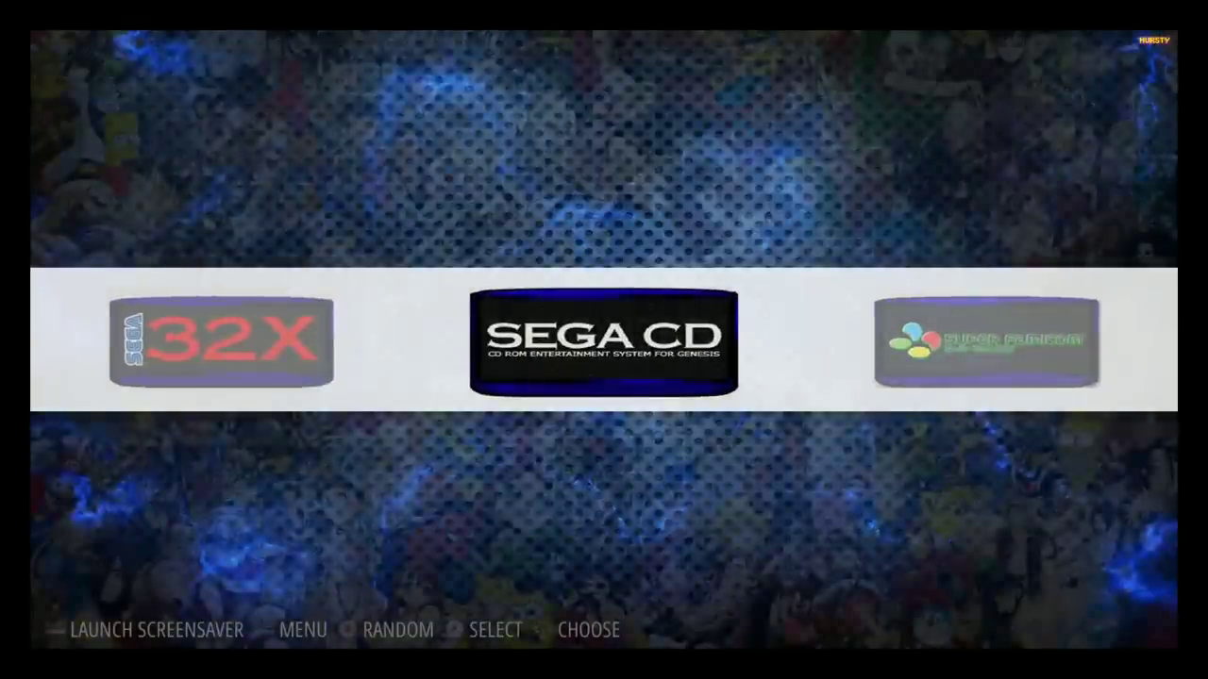
key(Right)
key(Right)
key(Right)
key(Right)
key(Right)
key(Right)
key(Right)
key(Right)
key(Right)
key(Right)
key(Right)
key(Right)
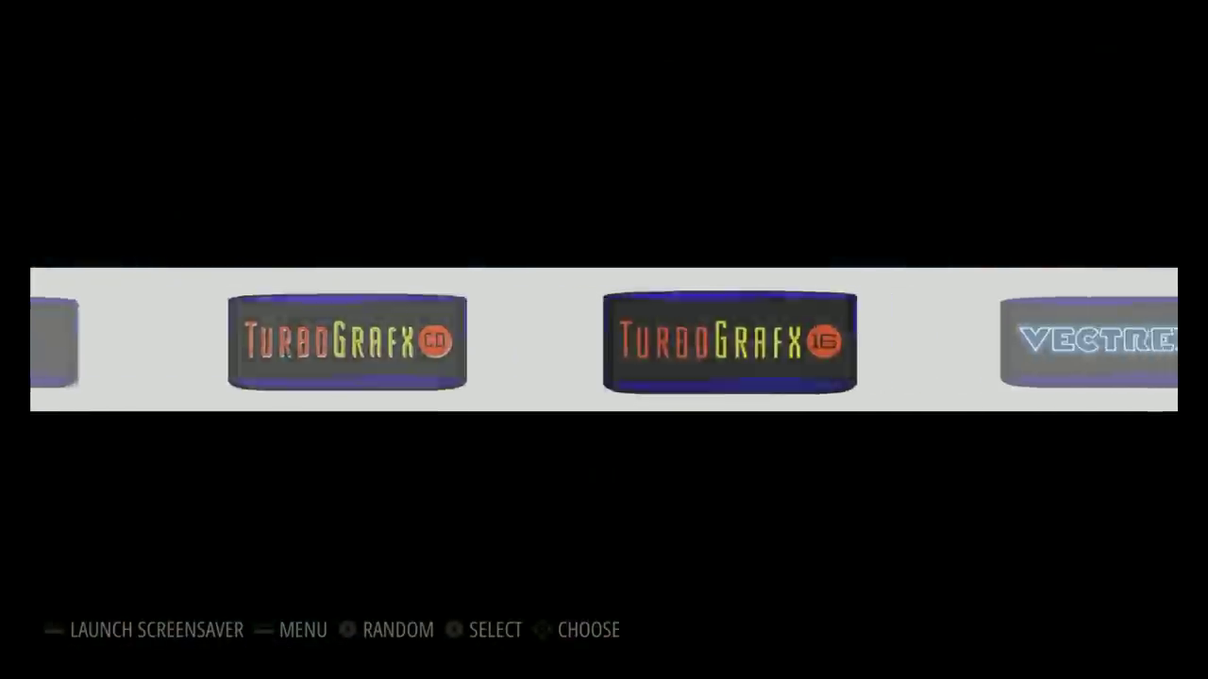
key(Right)
key(Right)
key(Right)
key(Right)
key(Right)
key(Right)
key(Right)
key(Right)
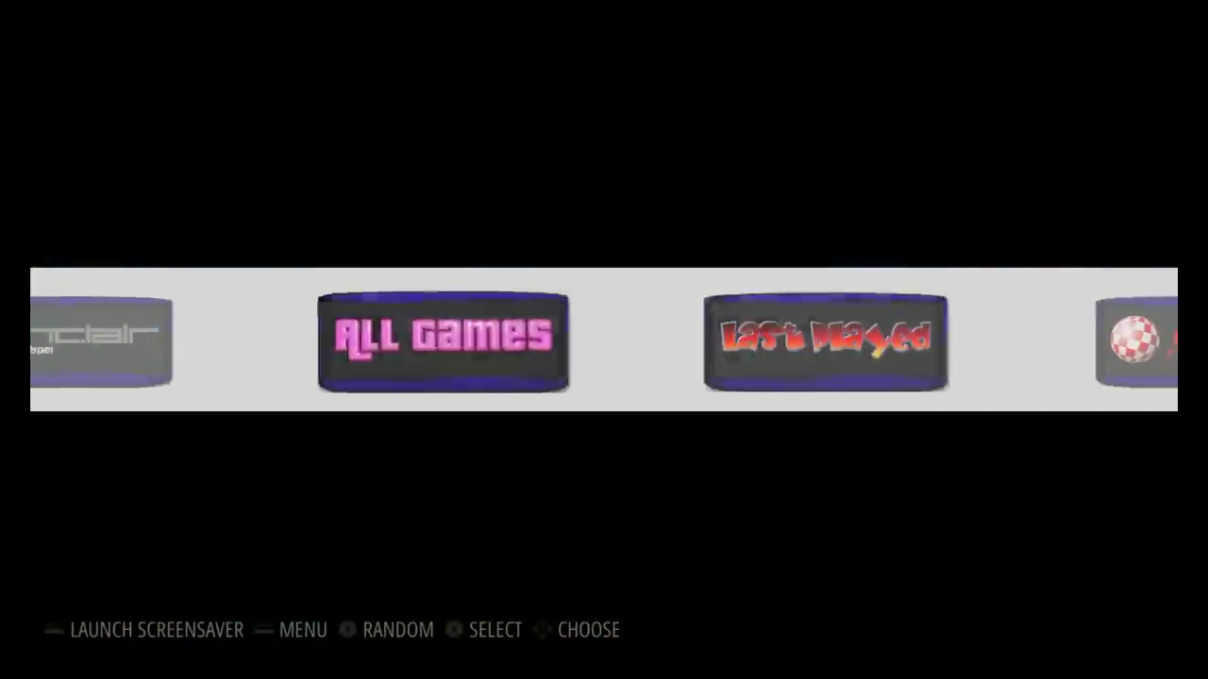
Browse further through the EmulationStation system carousel, past the All Games and Last Played collections
key(Right)
key(Right)
key(Right)
key(Right)
key(Right)
key(Right)
key(Right)
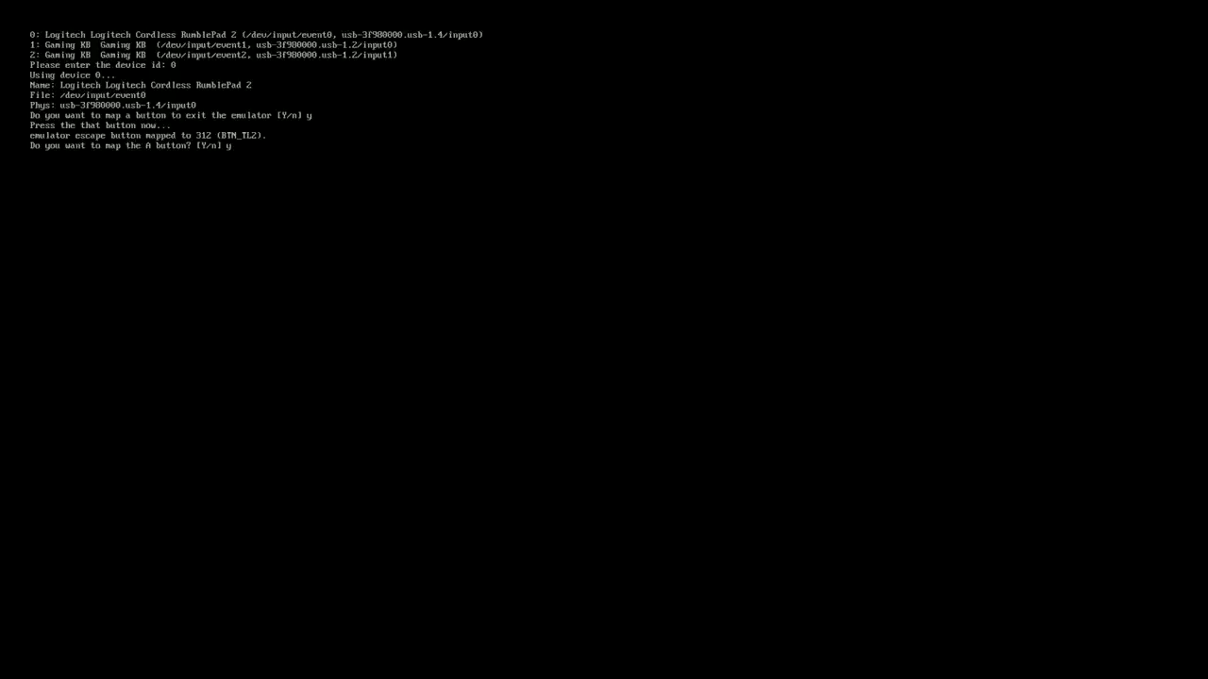
In the controller mapping script, map the Logitech RumblePad 2's A and B buttons, and decline mapping C and D
key(Return)
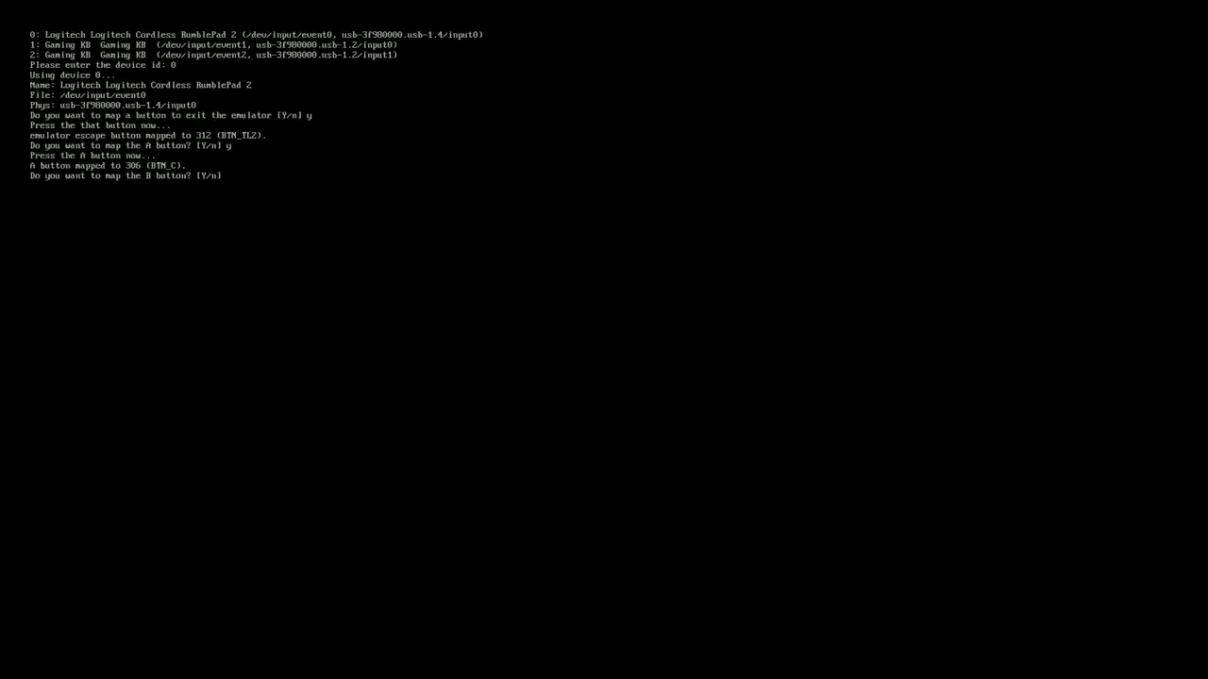
key(Return)
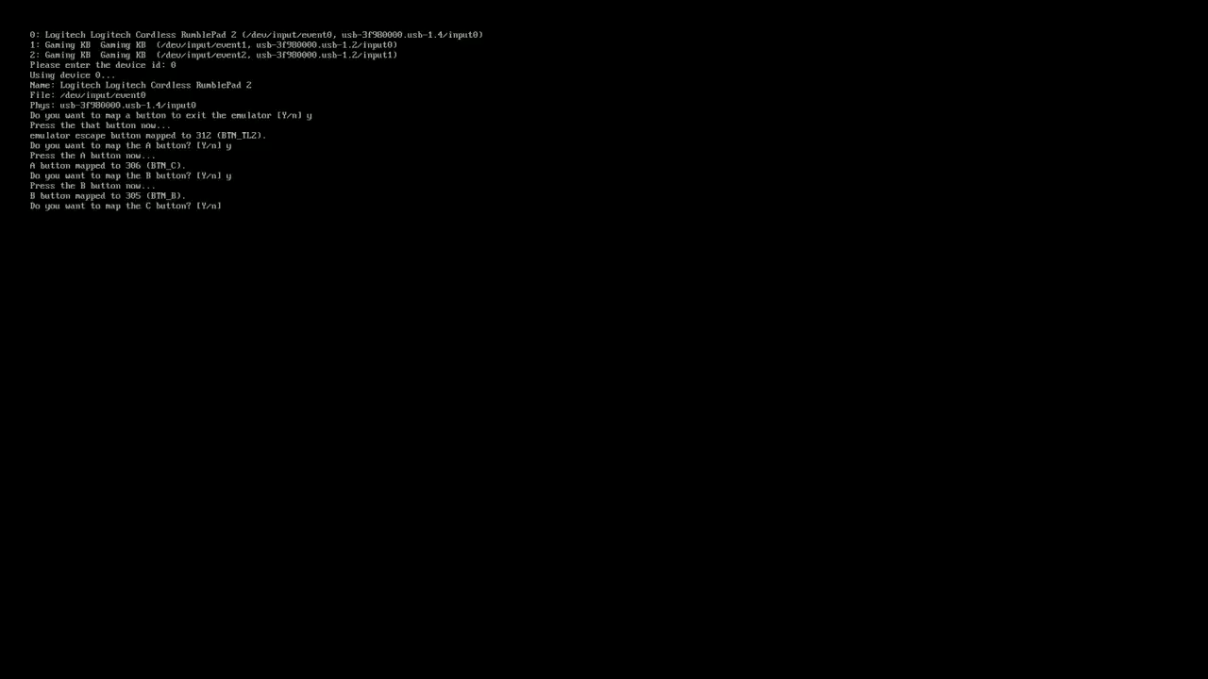
key(Return)
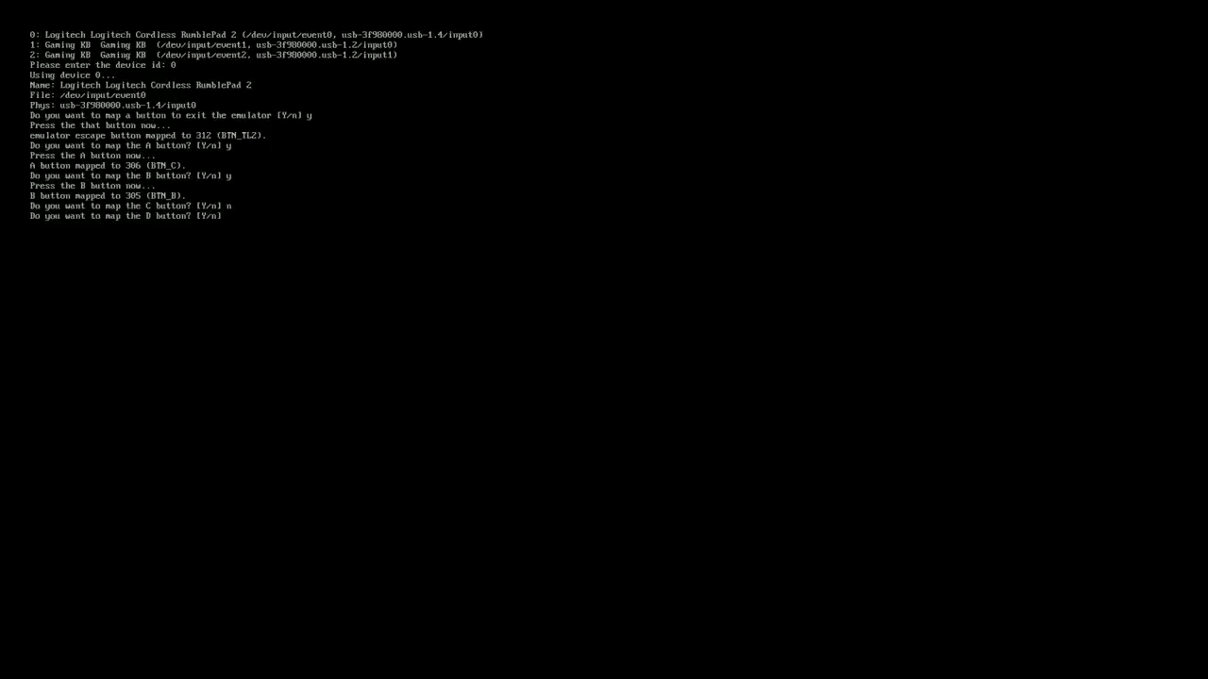
text(n)
key(Return)
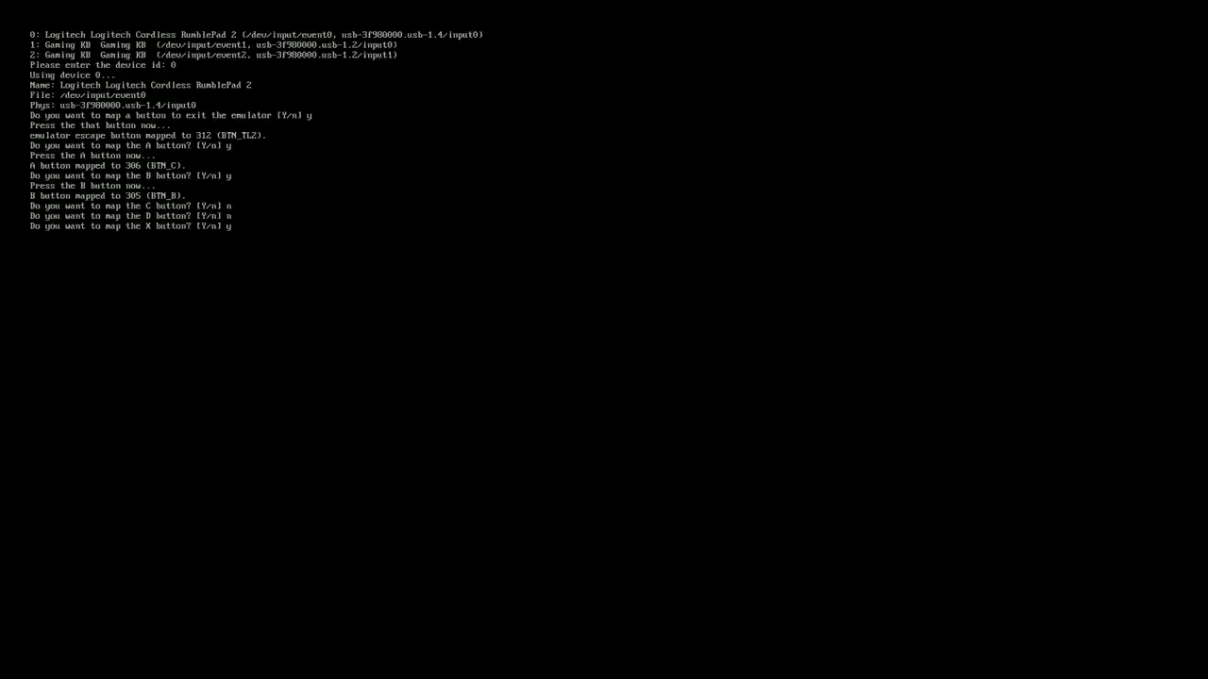
Map the gamepad's X, Y and START buttons, declining the mapping for the Z button
text(y)
key(Return)
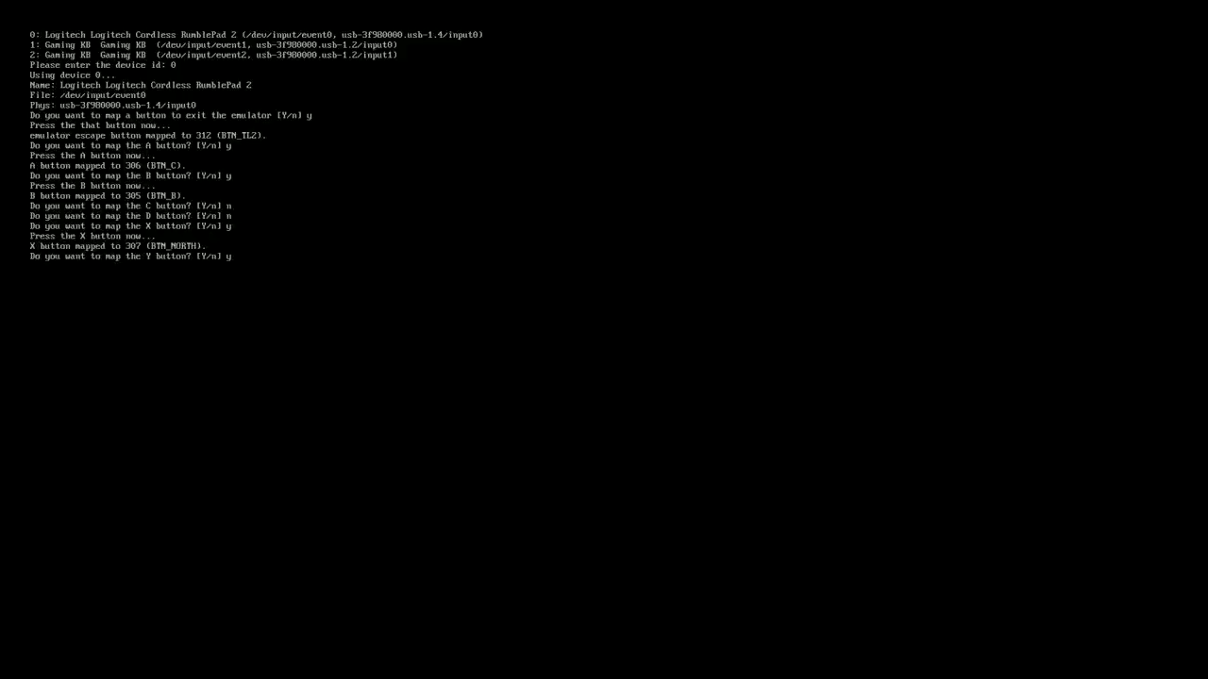
text(y)
key(Return)
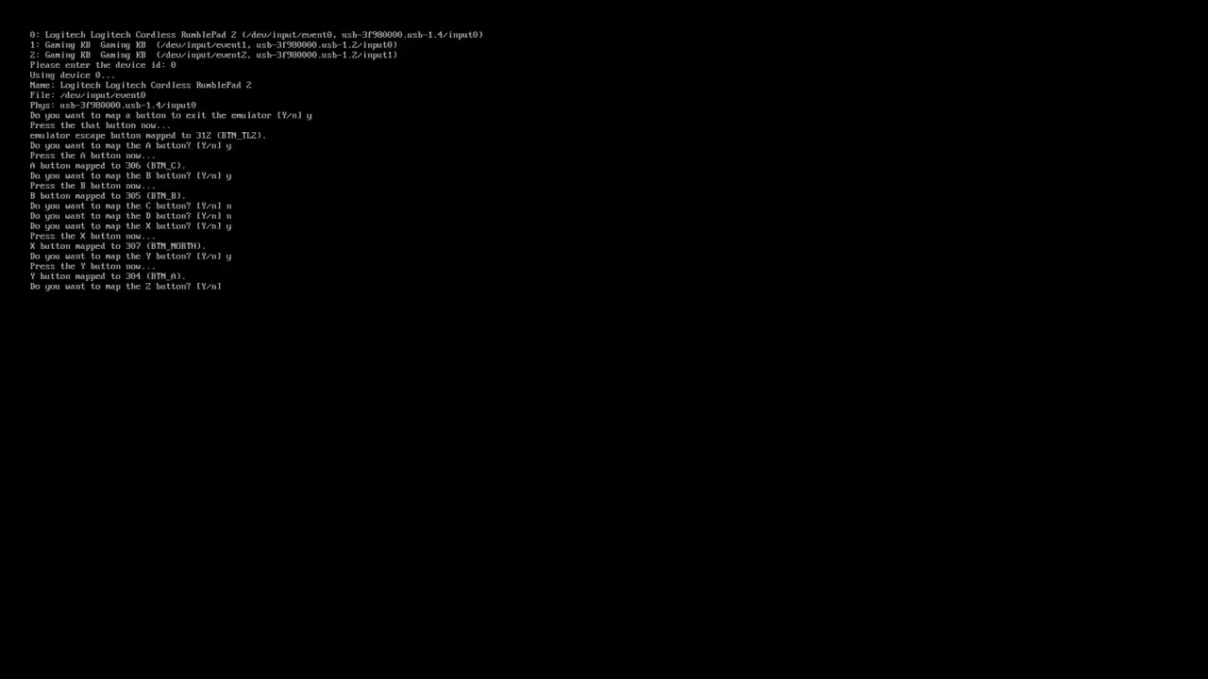
key(Return)
text(y)
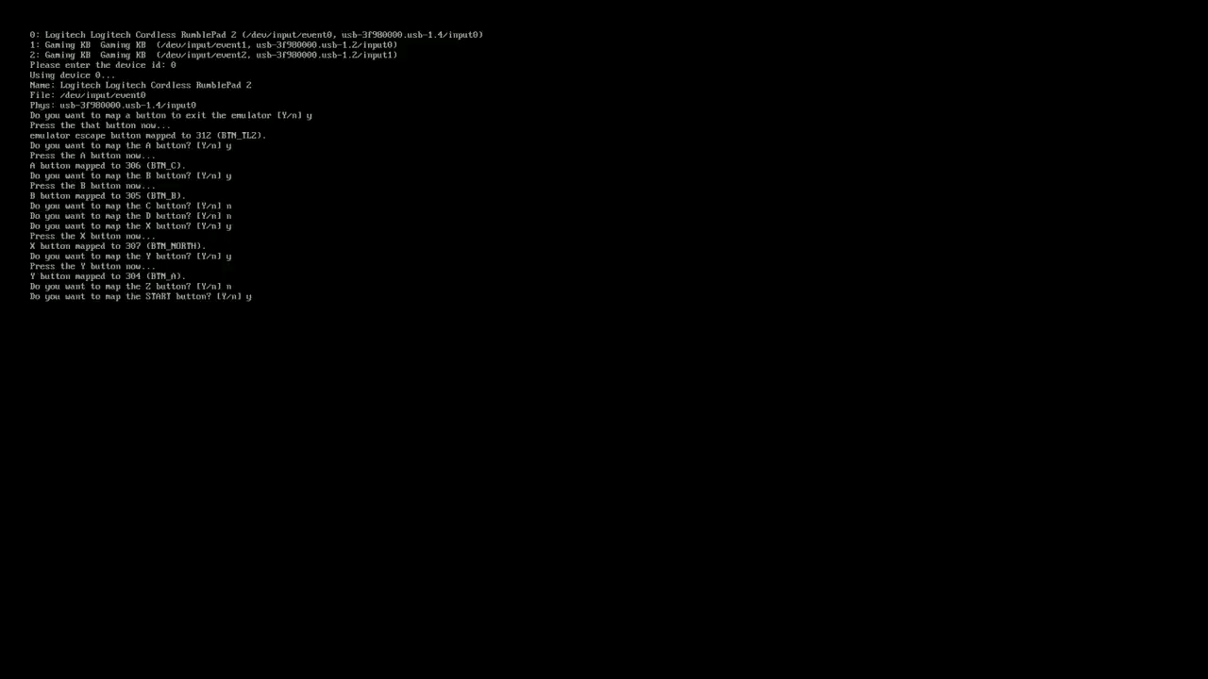
key(Return)
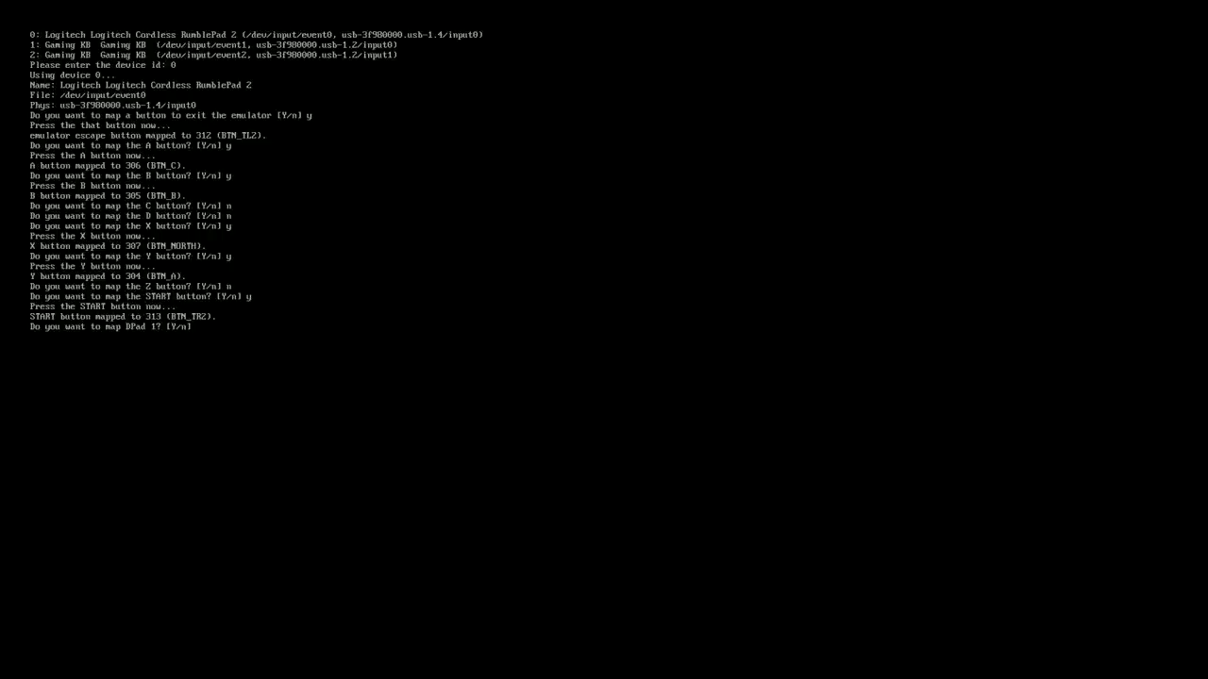
Map the left and up directions of DPad 1, and decline mapping DPad 2
key(Return)
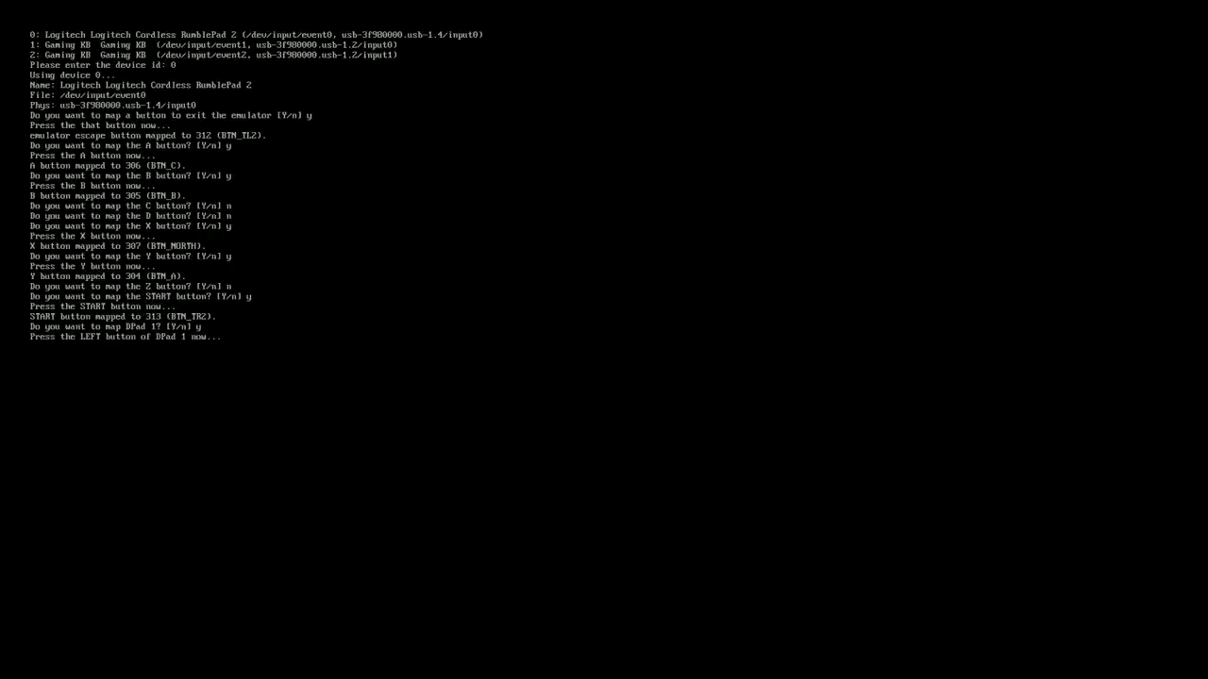
key(Up)
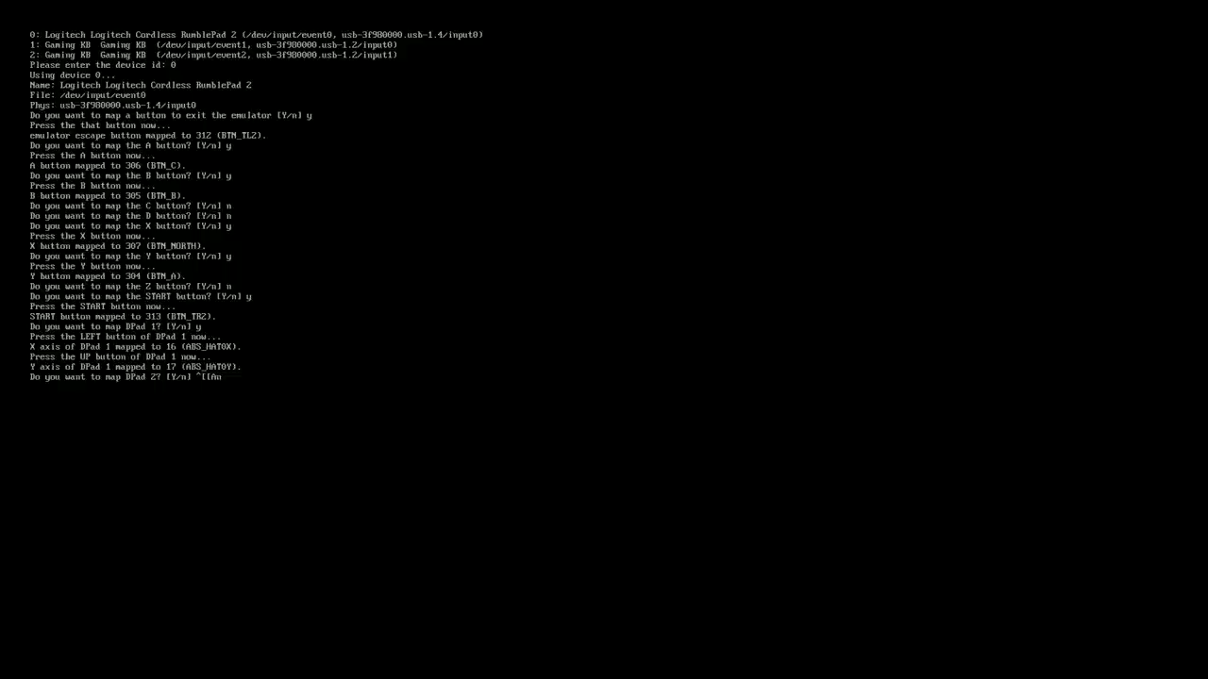
key(Return)
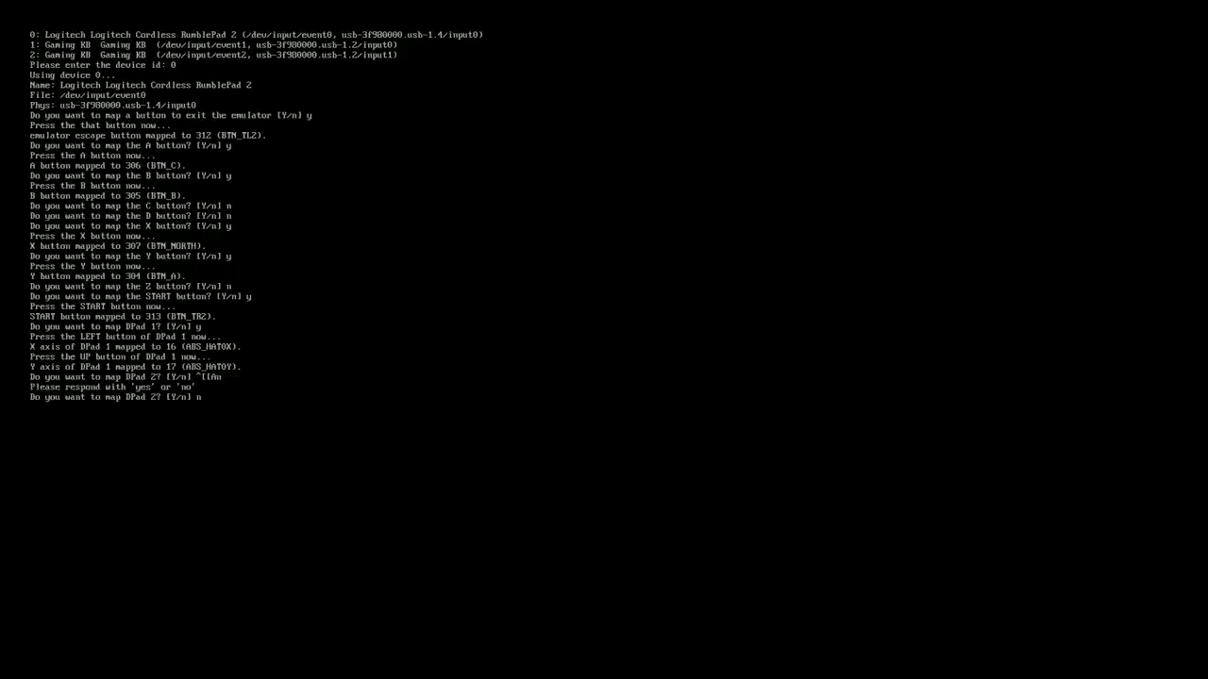
key(Return)
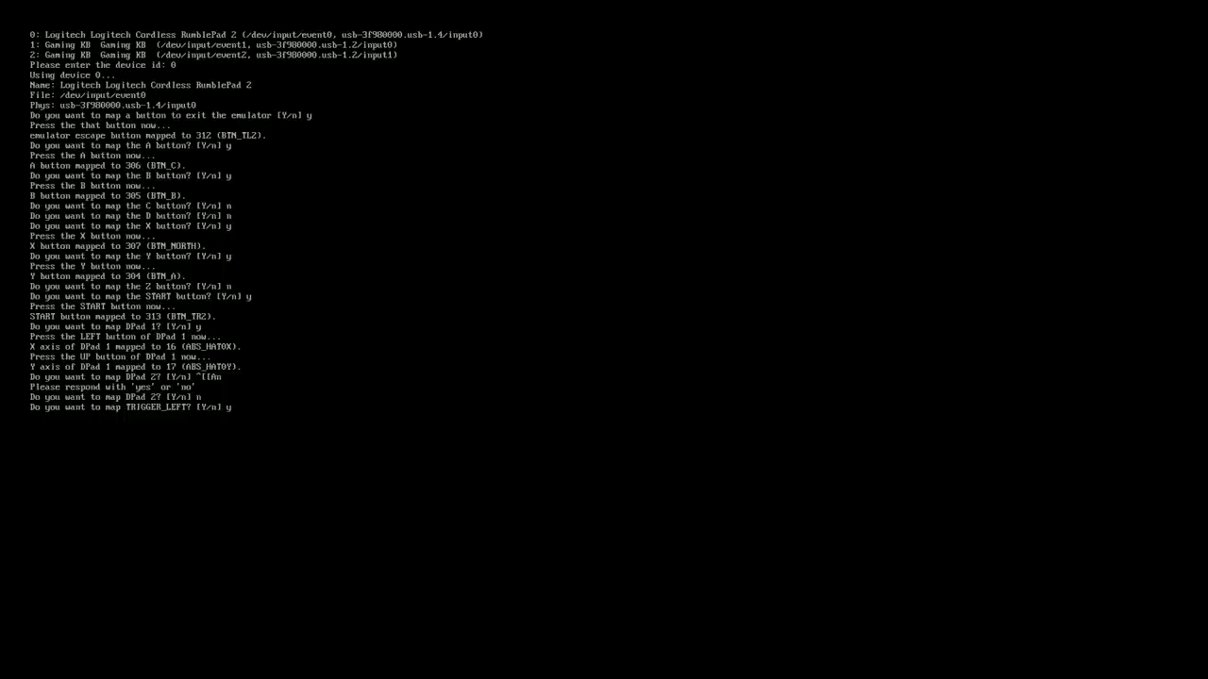
Map TRIGGER_LEFT and TRIGGER_RIGHT, and agree to map the analog stick
text(y)
key(Return)
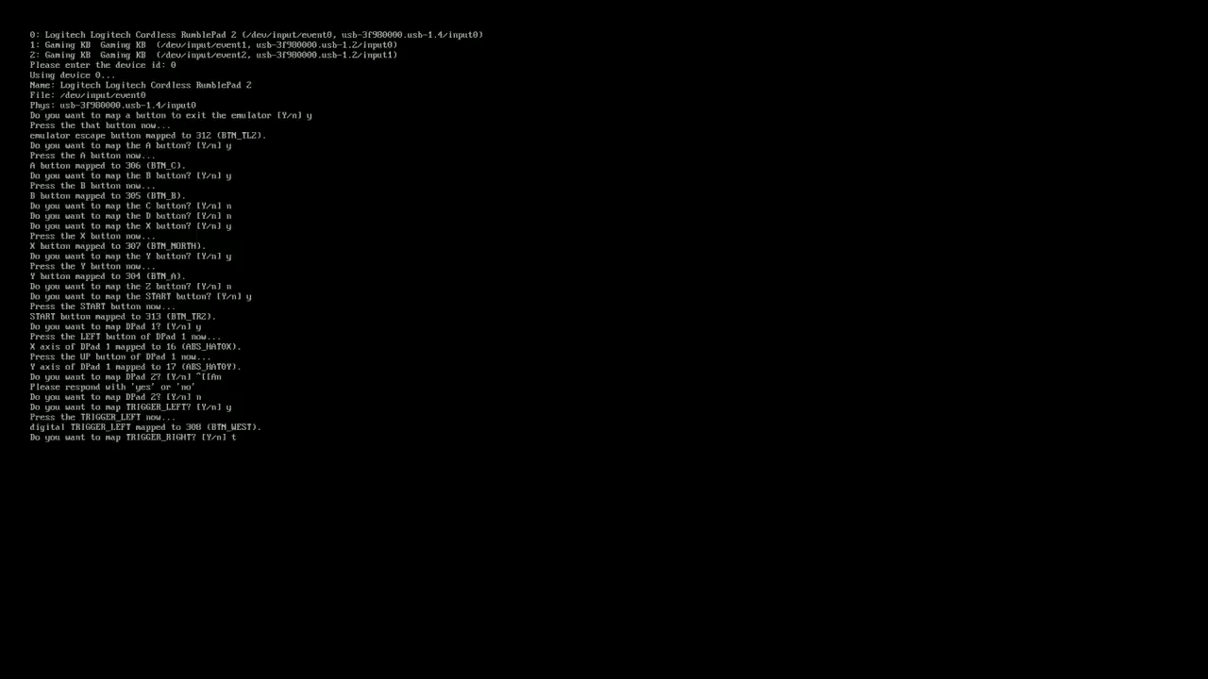
key(BackSpace)
text(y)
key(Return)
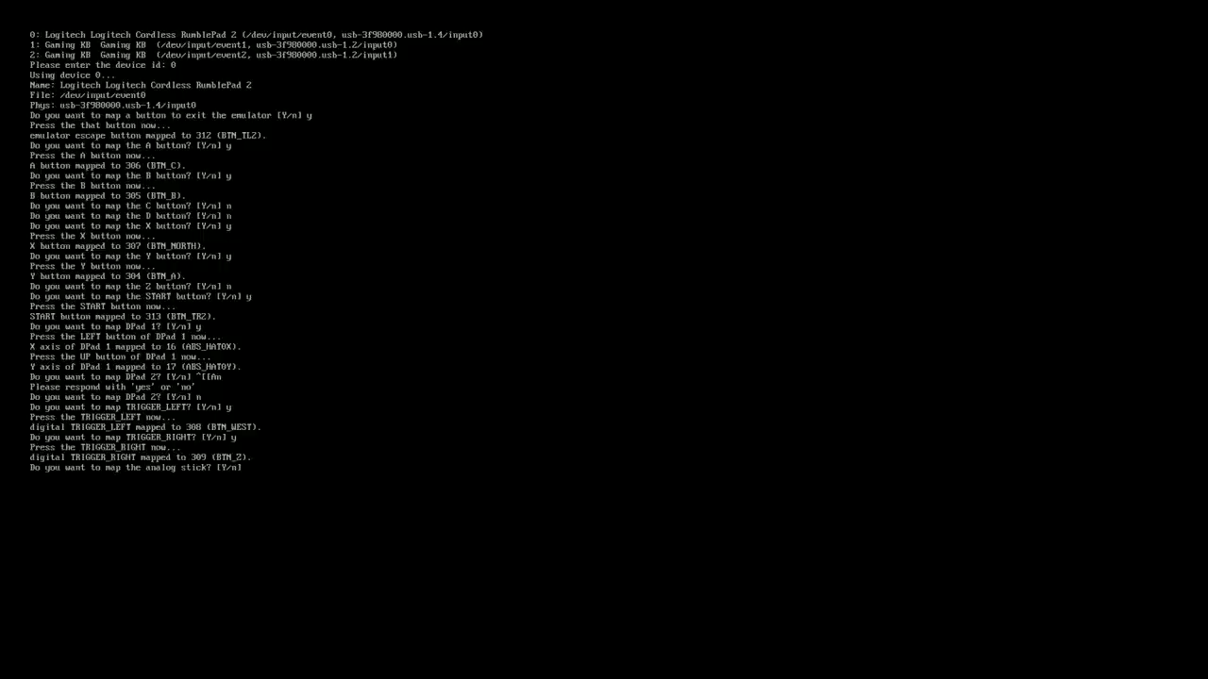
text(y)
key(Return)
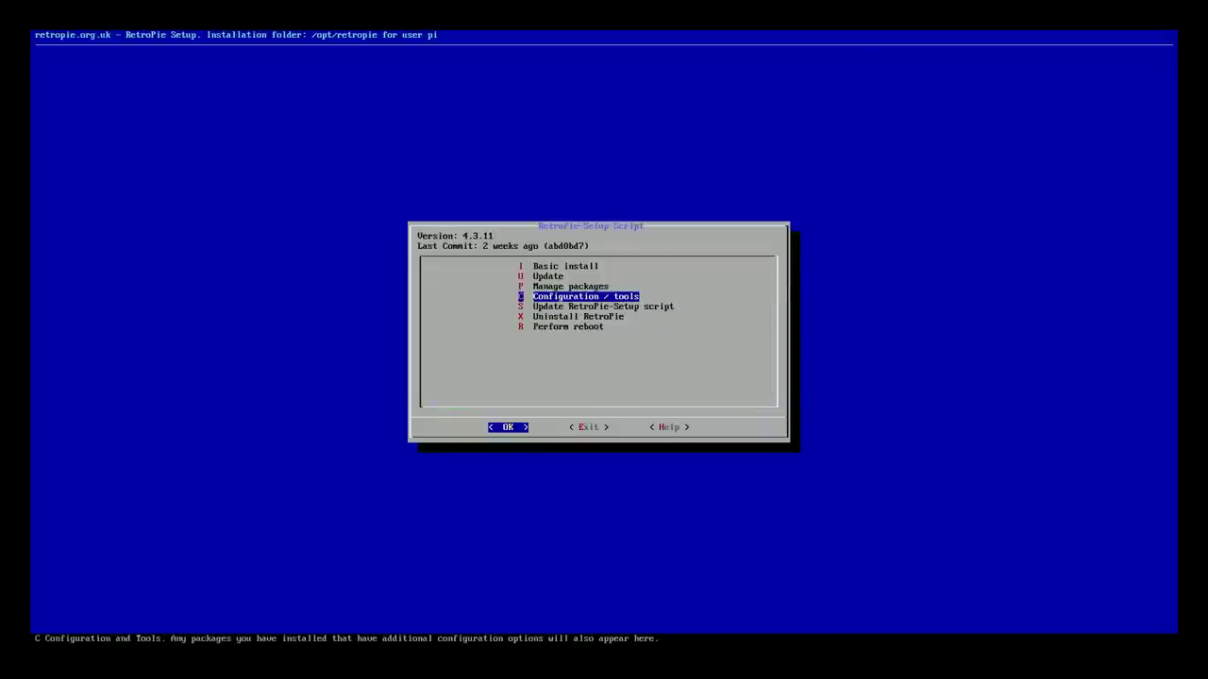
Perform a reboot from the RetroPie-Setup script and confirm it
key(Down)
key(Down)
key(Down)
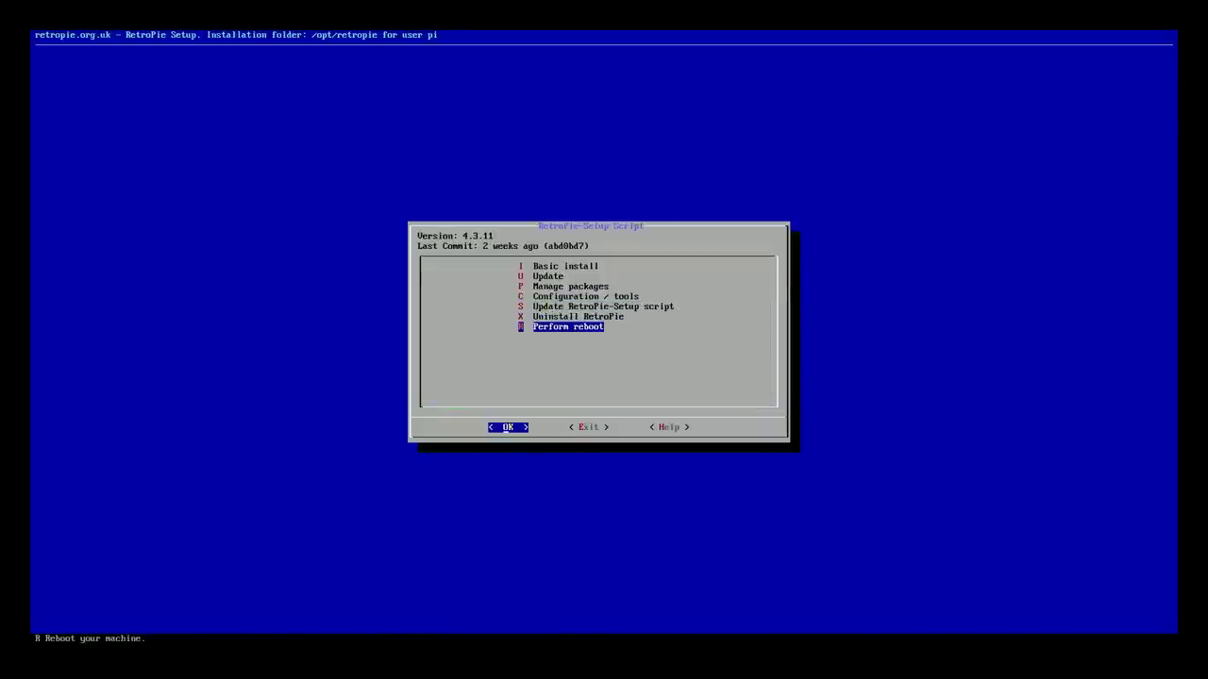
key(Return)
key(Left)
key(Return)
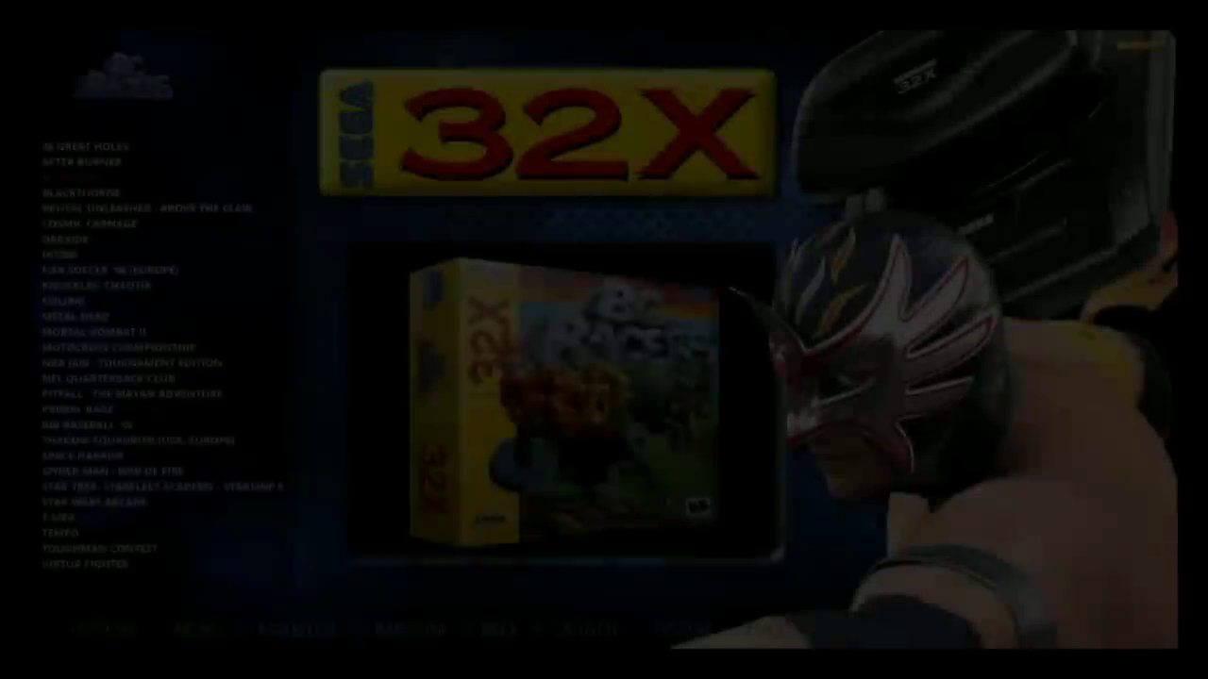
Leave the Sega 32X game list and open the RetroPie system's list of tools
key(Escape)
key(Left)
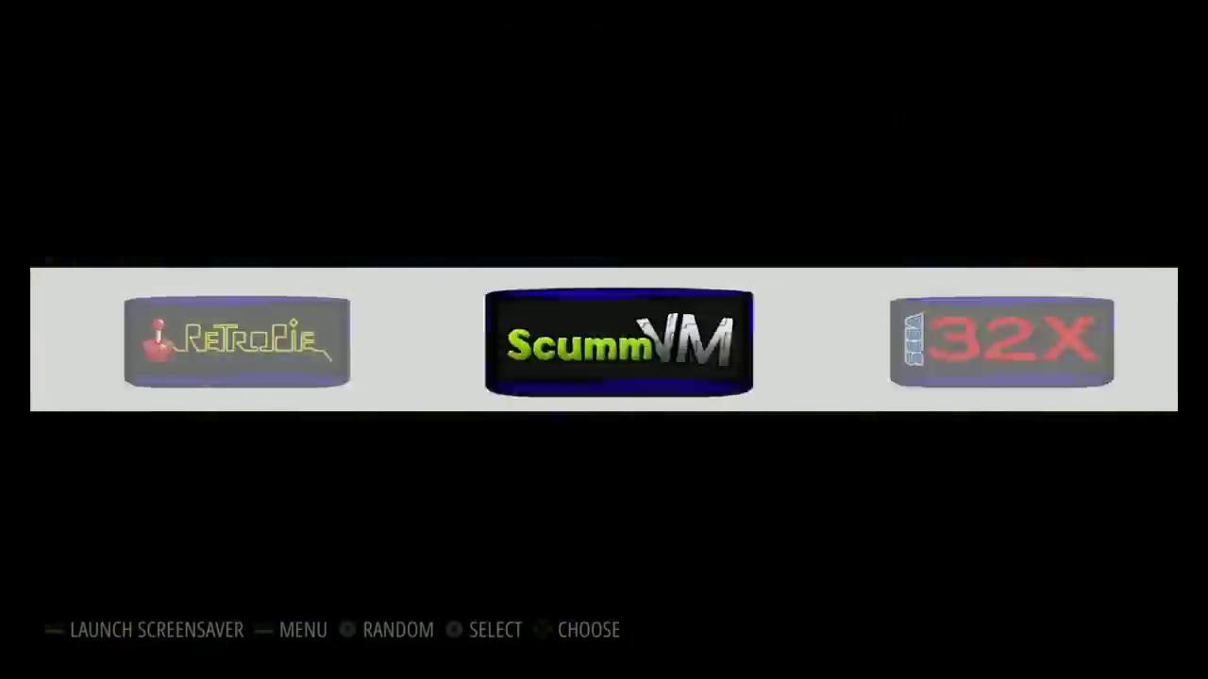
key(Left)
key(Return)
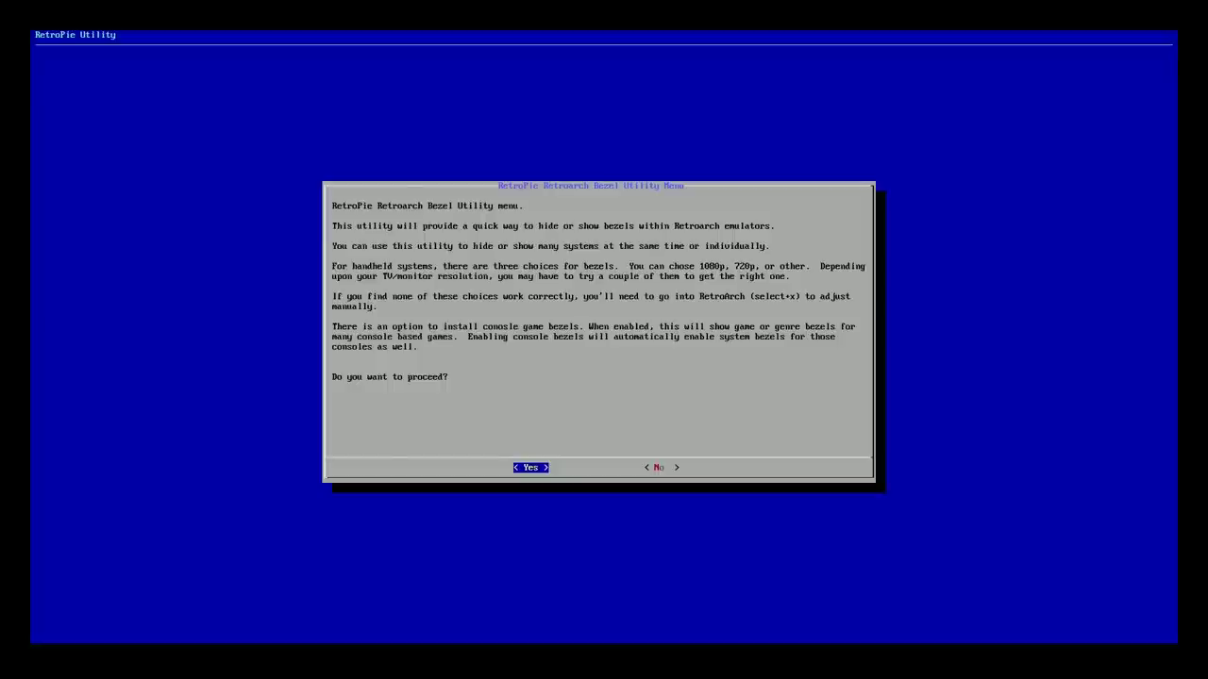
Proceed into the Retroarch Bezel Utility and look through its options for hiding, showing and installing bezels and enabling console game bezels
key(Return)
key(Down)
key(Down)
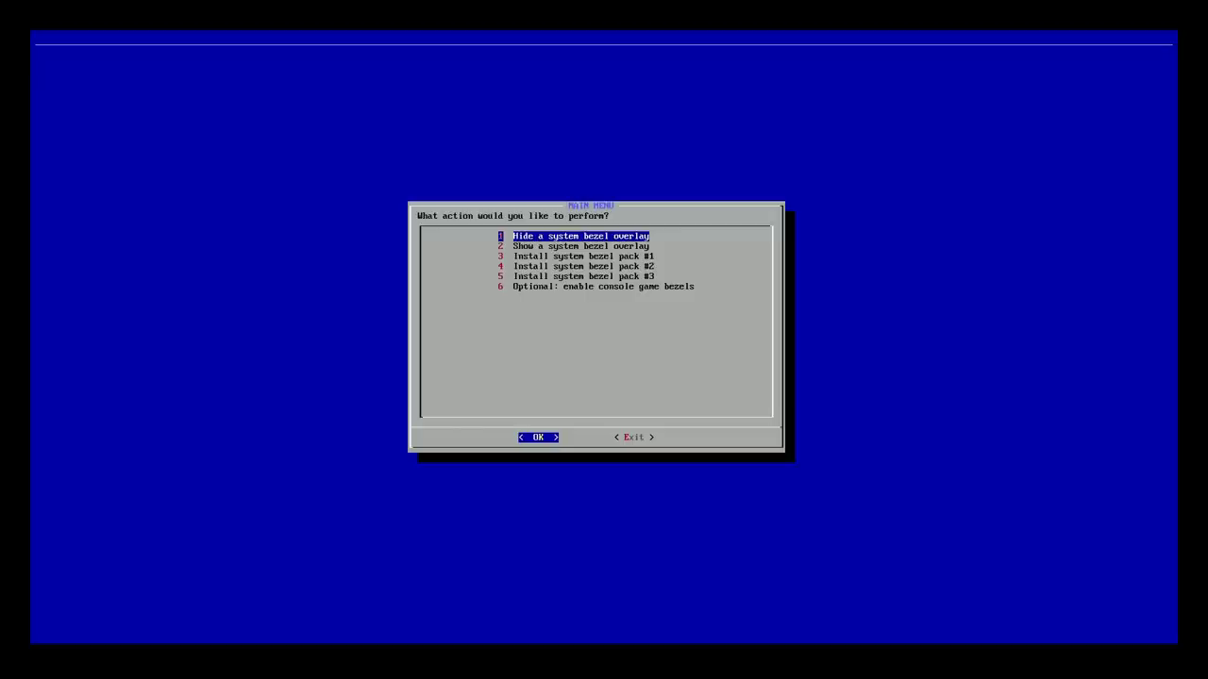
key(Tab)
key(Down)
key(Down)
key(Down)
key(Down)
key(Down)
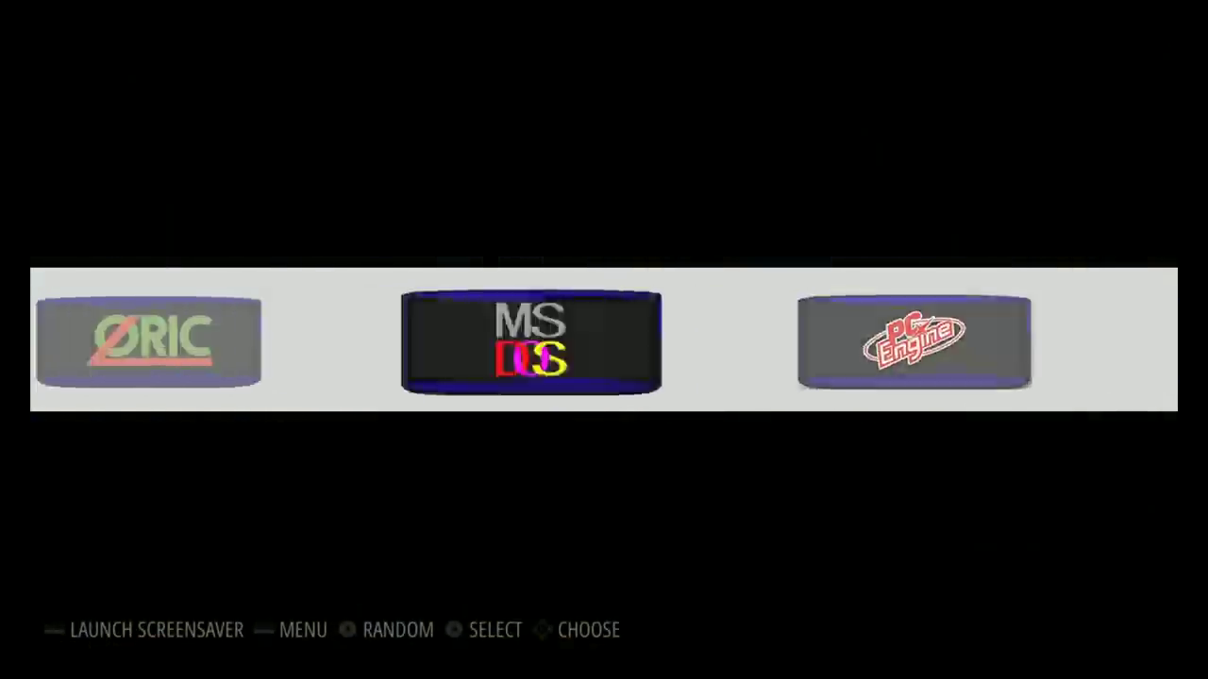
Browse the system carousel backwards from PC Engine and MS-DOS past Oric, MSX 2 and MSX
key(Left)
key(Left)
key(Left)
key(Left)
key(Left)
key(Left)
key(Left)
key(Left)
key(Left)
key(Left)
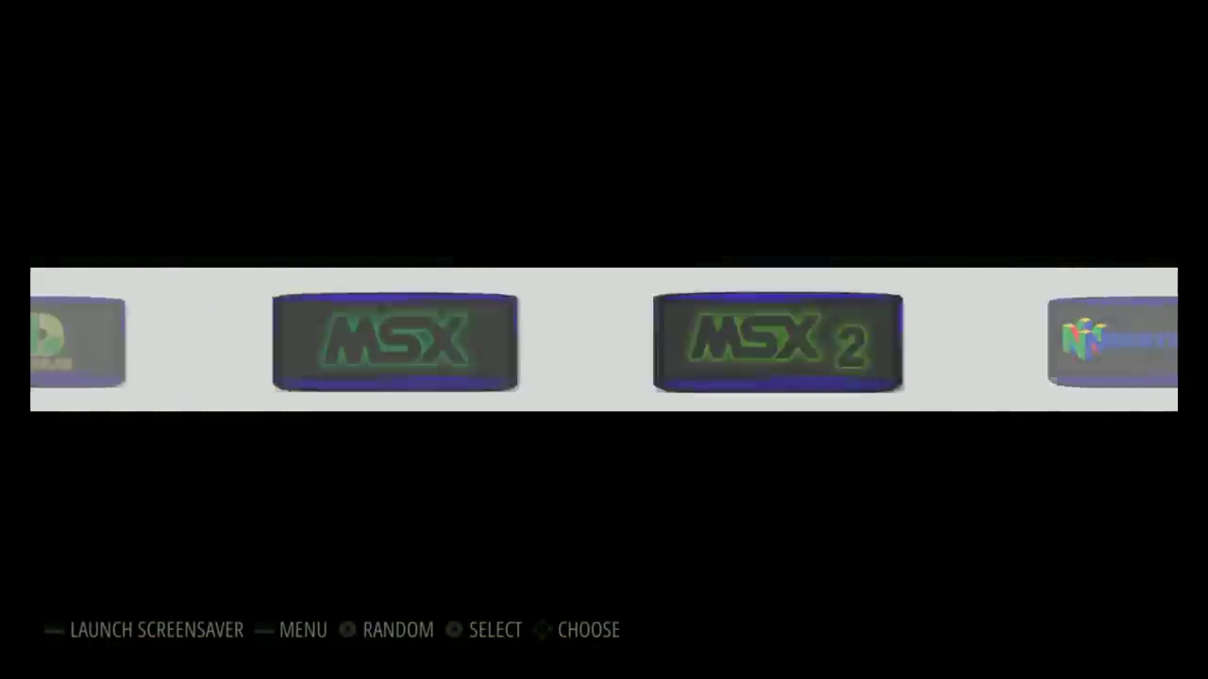
key(Left)
key(Left)
key(Left)
key(Left)
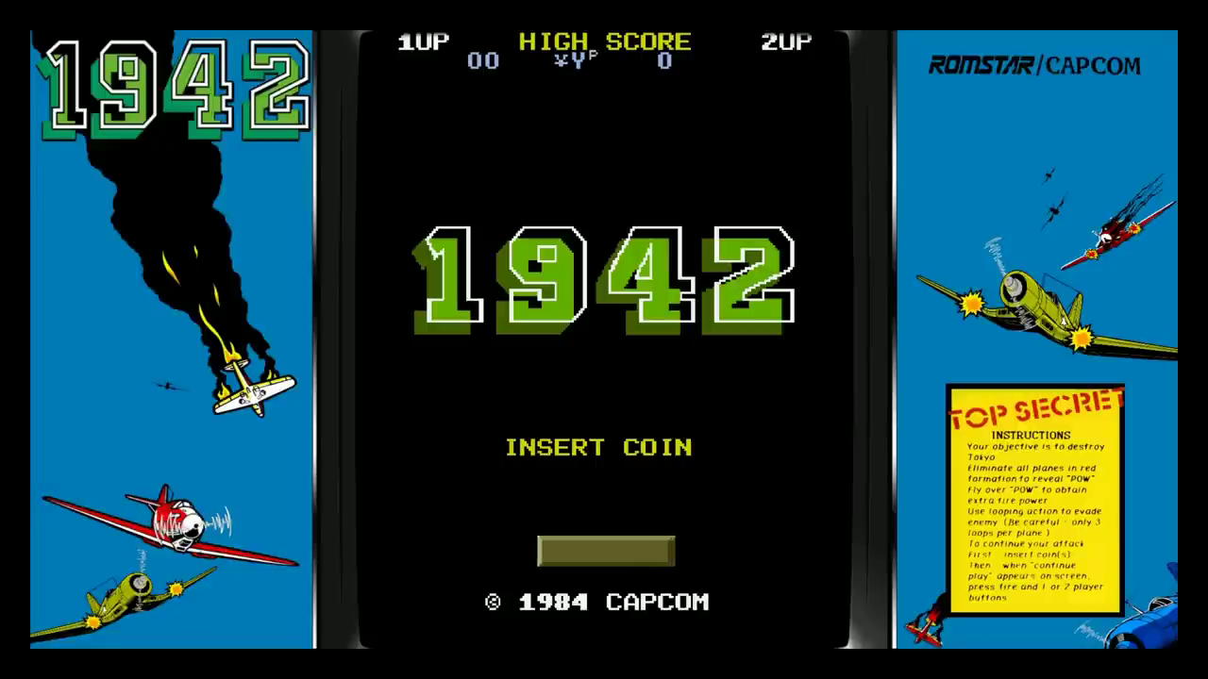
Insert several credits in the arcade game 1942 and start a one-player game
key(5)
key(5)
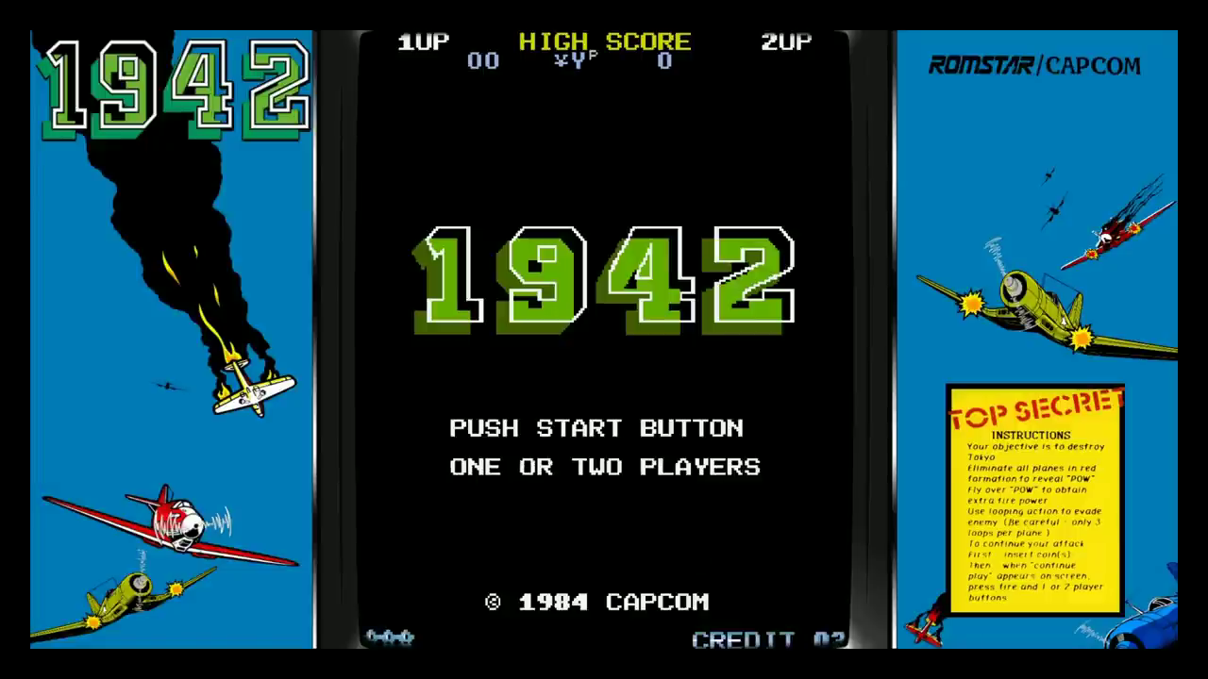
key(5)
key(5)
key(5)
key(5)
key(5)
key(5)
key(1)
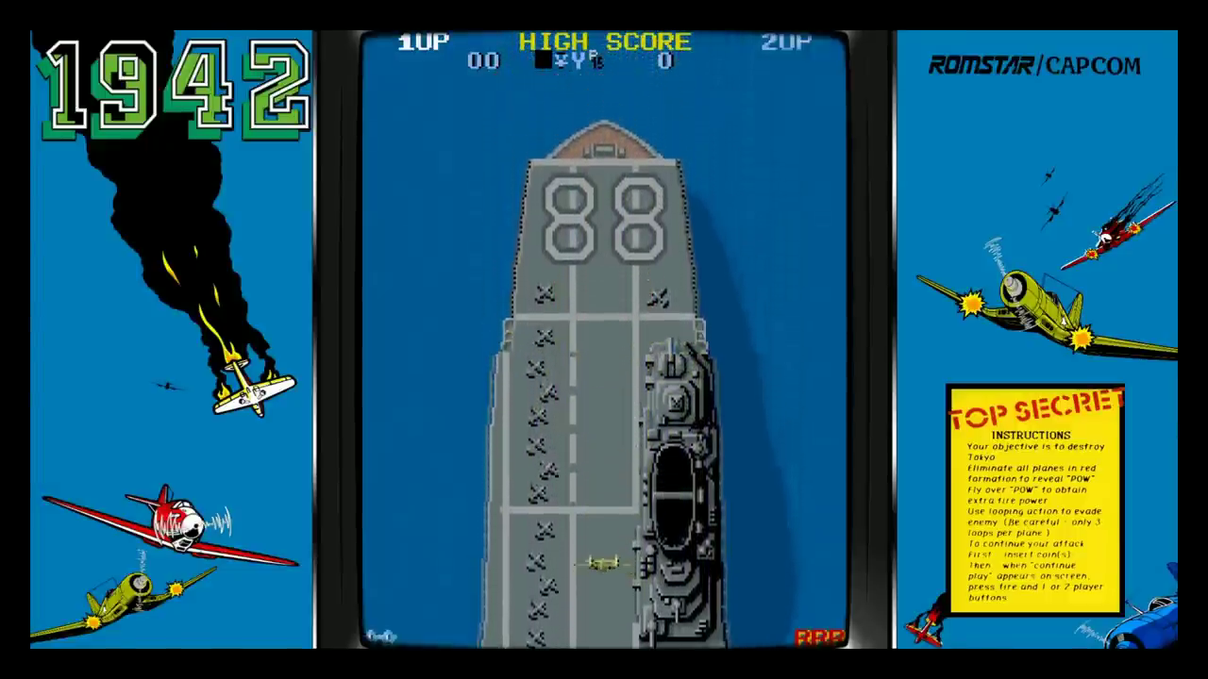
Play the opening of 1942, steering the plane around the screen and shooting at enemy aircraft
key(ctrl)
key(Left)
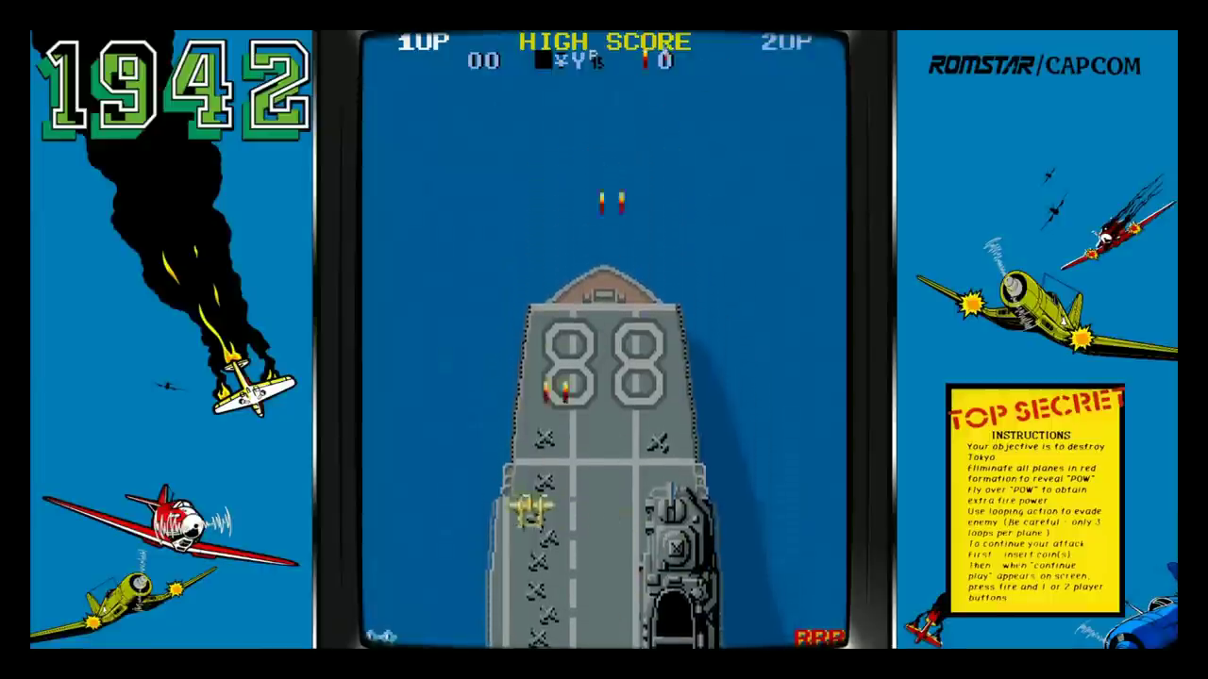
key(ctrl)
key(Left)
key(Right)
key(Up)
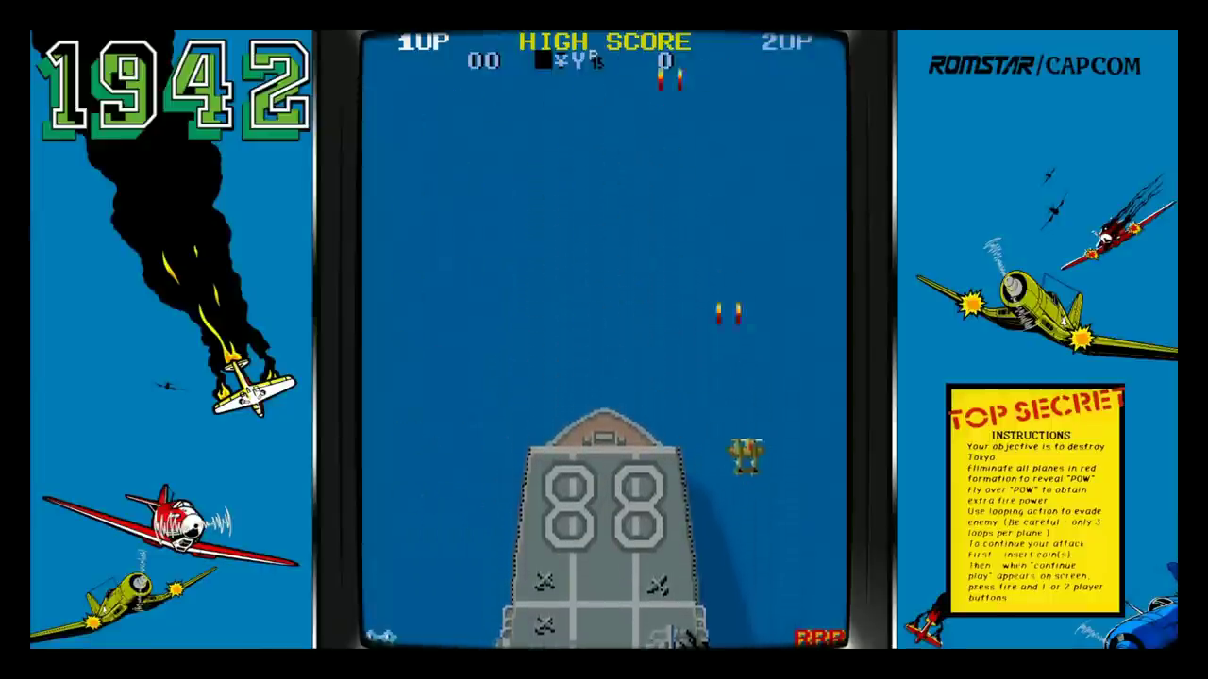
key(ctrl)
key(Left)
key(Up)
key(Down)
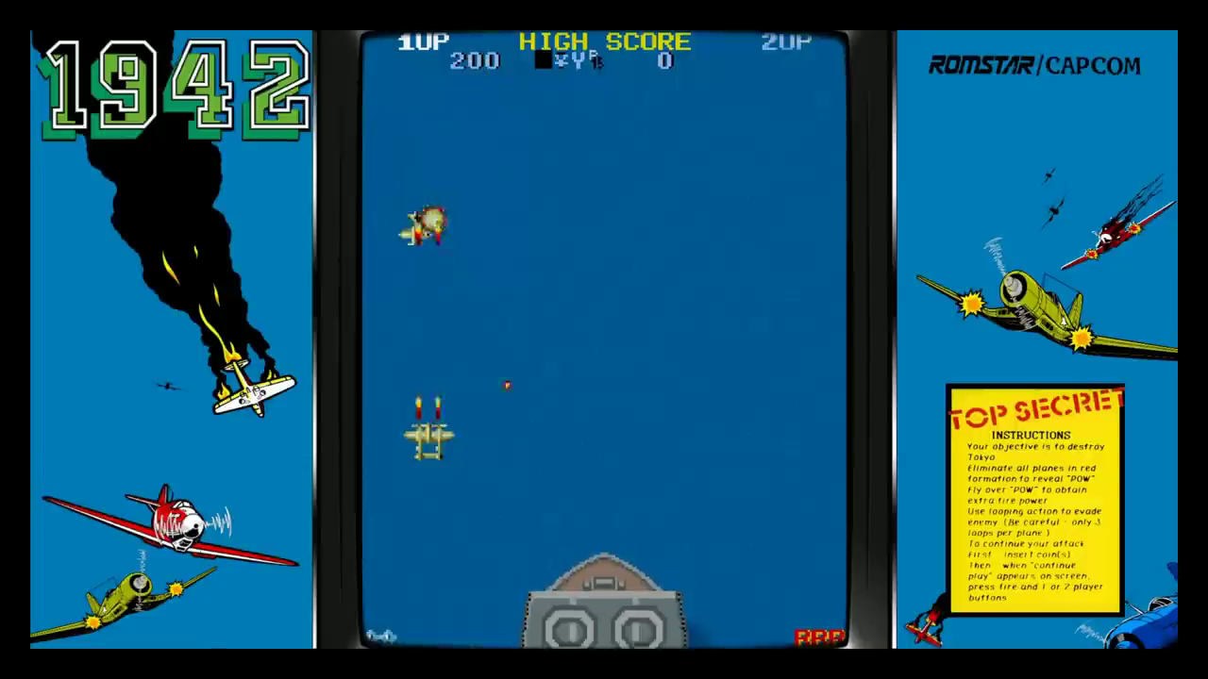
key(ctrl)
key(Right)
key(Up)
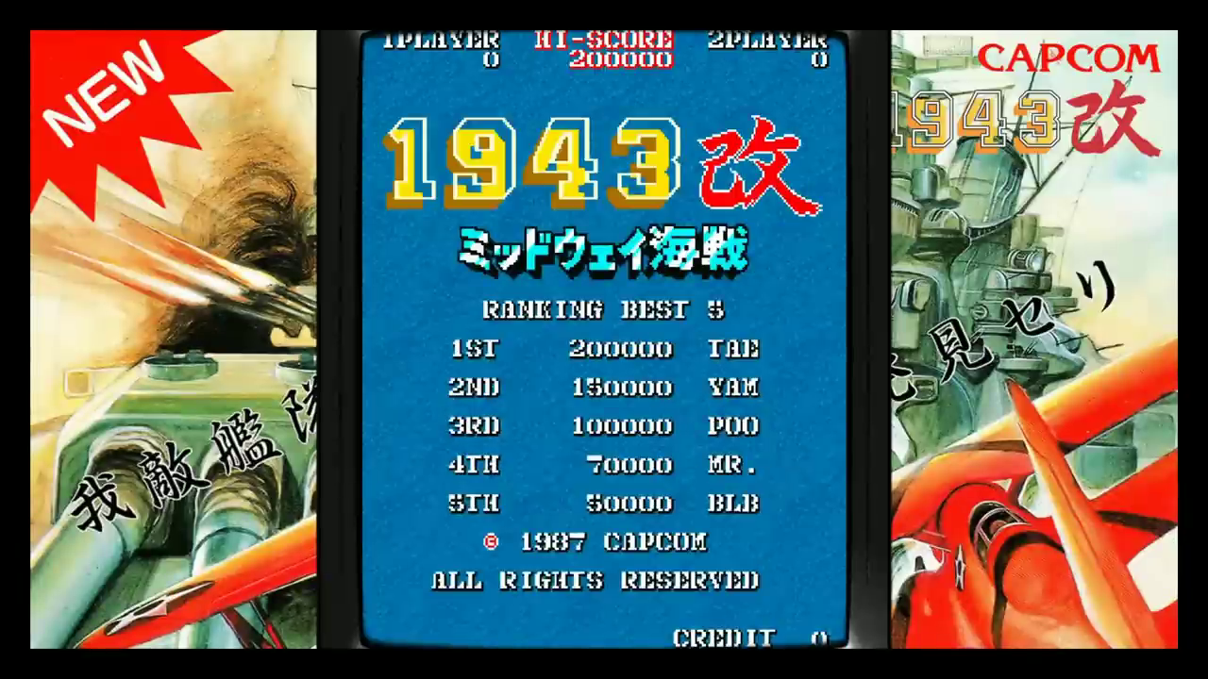
Insert several credits in 1943 Kai and start a one-player game
key(5)
key(5)
key(5)
key(5)
key(5)
key(1)
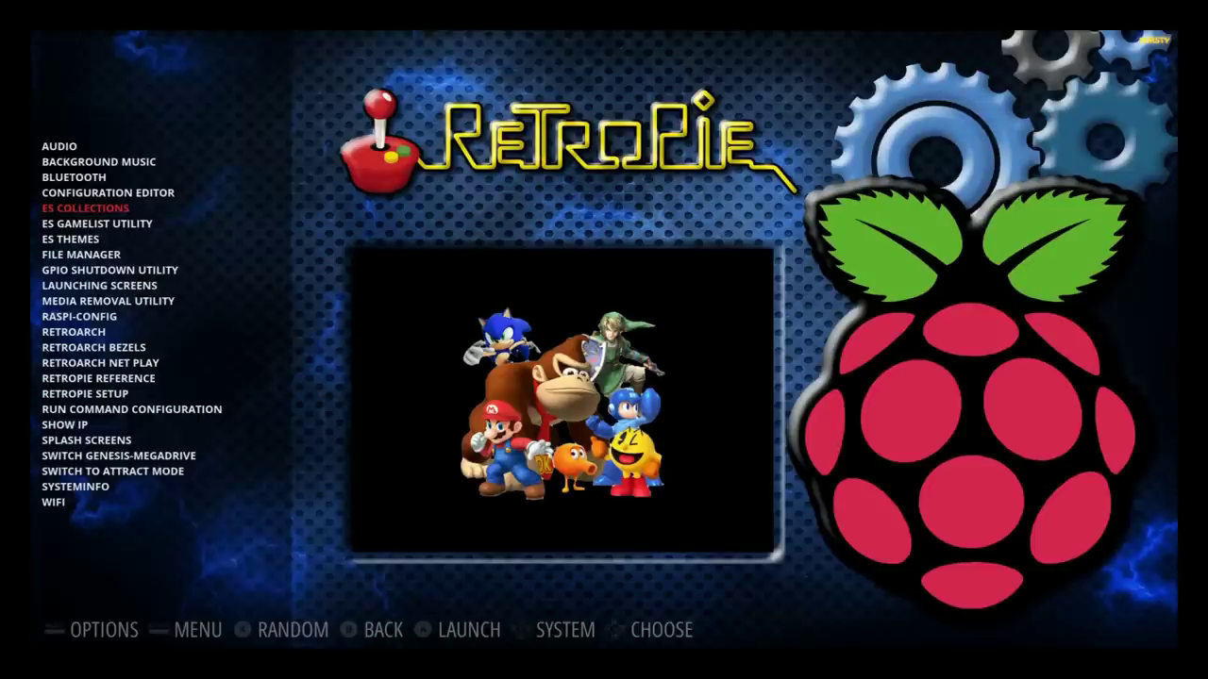
Open the ES Collections list generator, look through the collections it offers, from Atari Classics past Fatal Fury Collection, and exit it
key(Return)
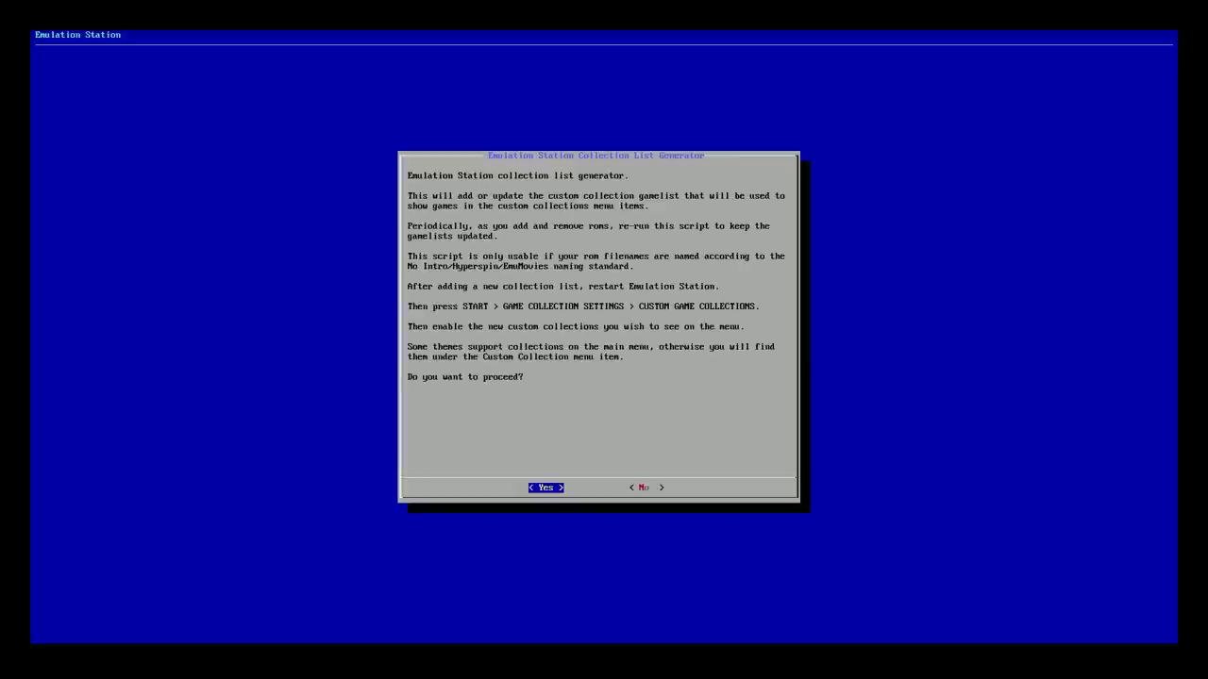
key(Return)
key(Down)
key(Down)
key(Down)
key(Down)
key(Down)
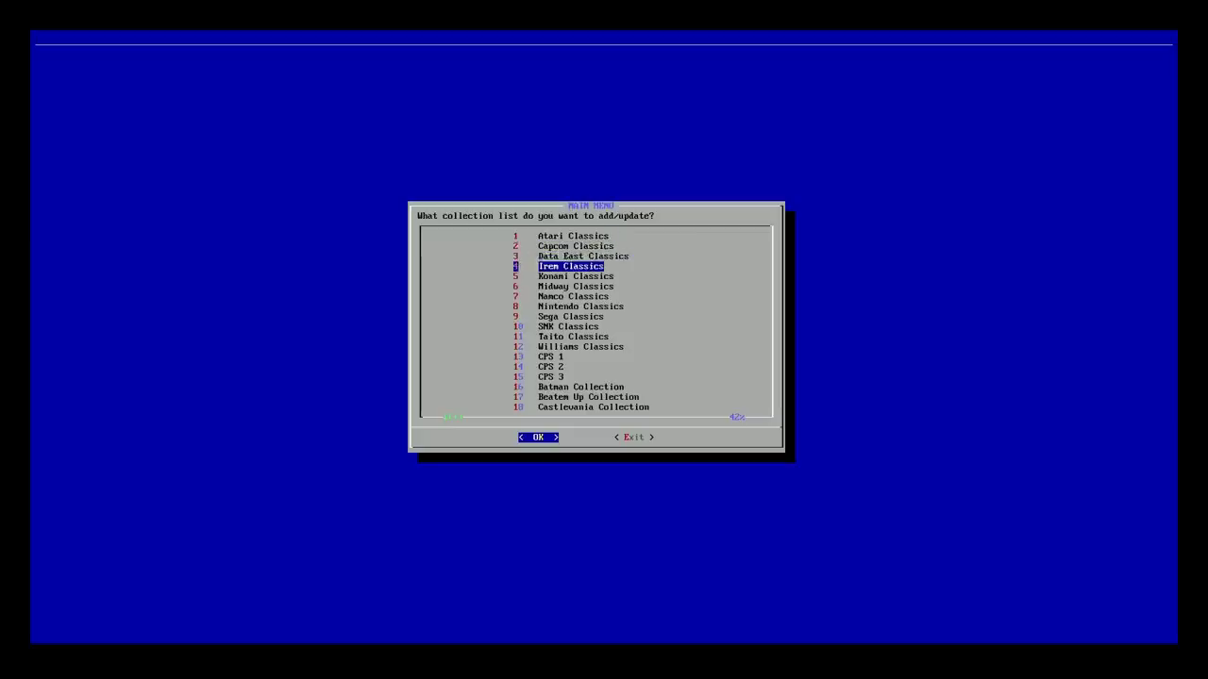
key(Down)
key(Down)
key(Down)
key(Down)
key(Down)
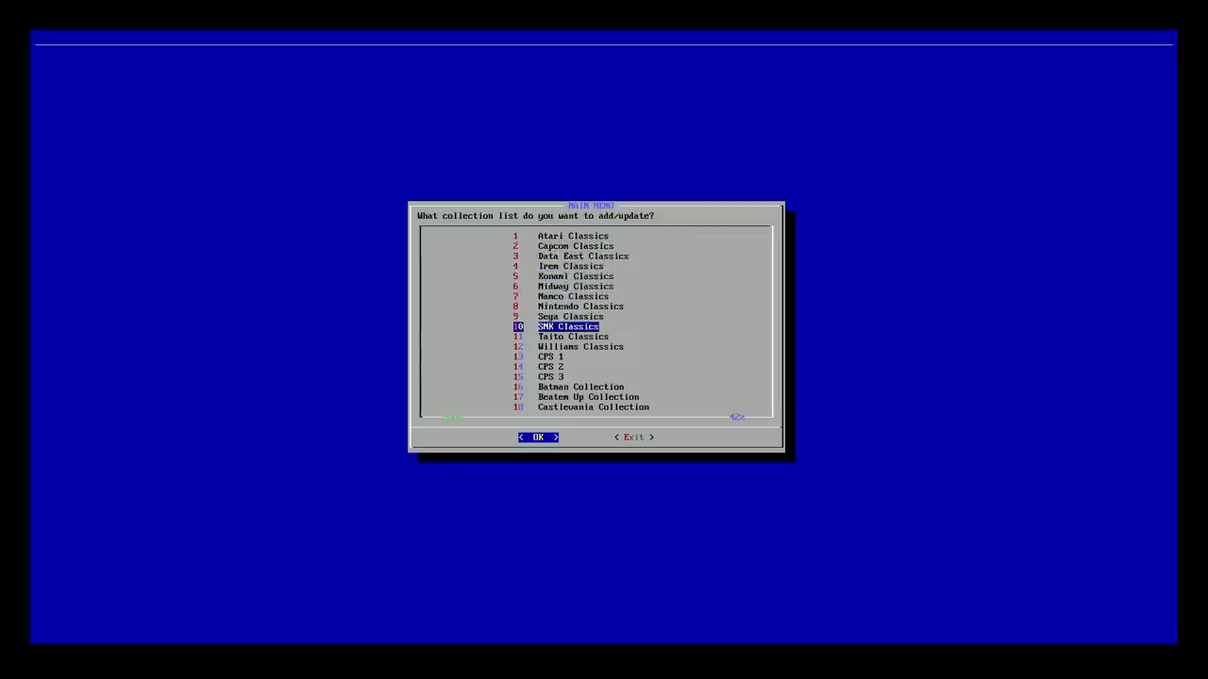
key(Down)
key(Down)
key(Down)
key(Down)
key(Down)
key(Down)
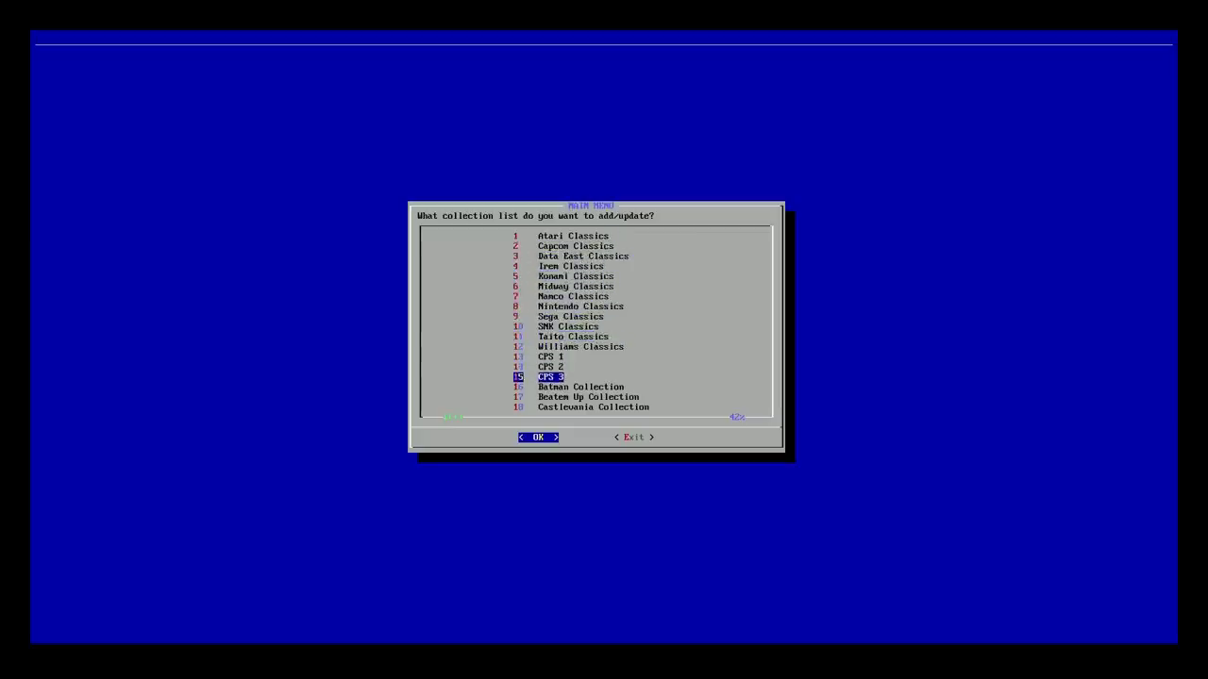
key(Down)
key(Down)
key(Down)
key(Down)
key(Down)
key(Down)
key(Down)
key(Down)
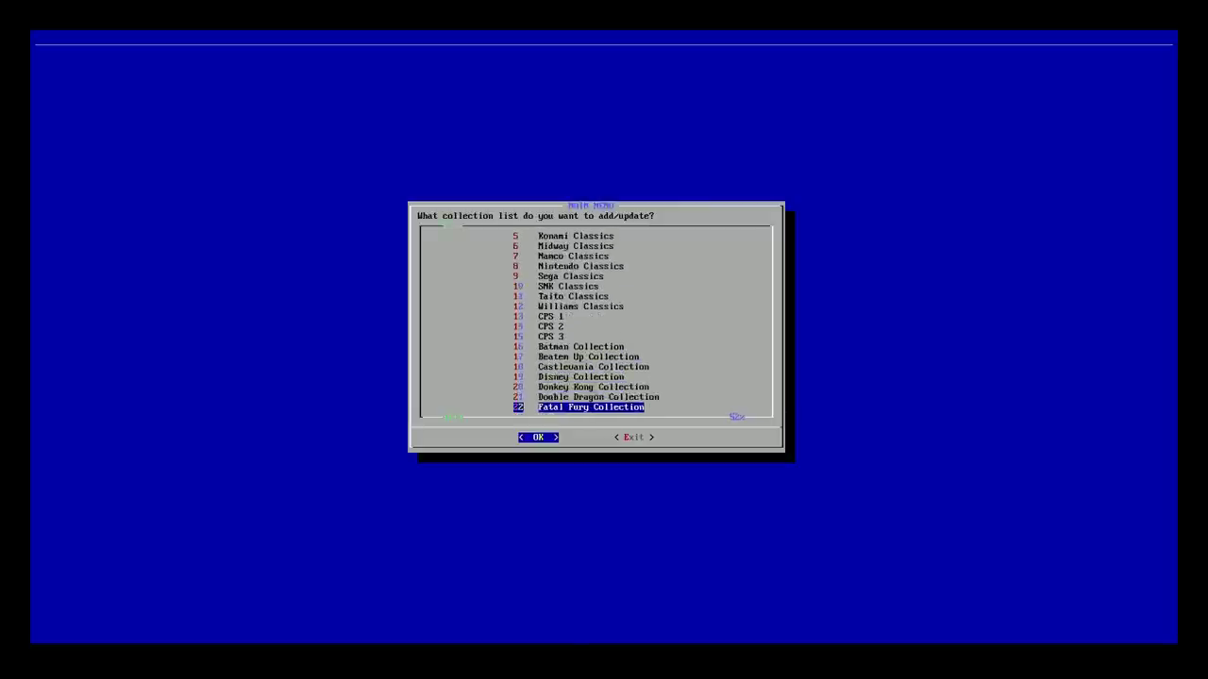
key(Down)
key(Down)
key(Down)
key(Down)
key(Down)
key(Down)
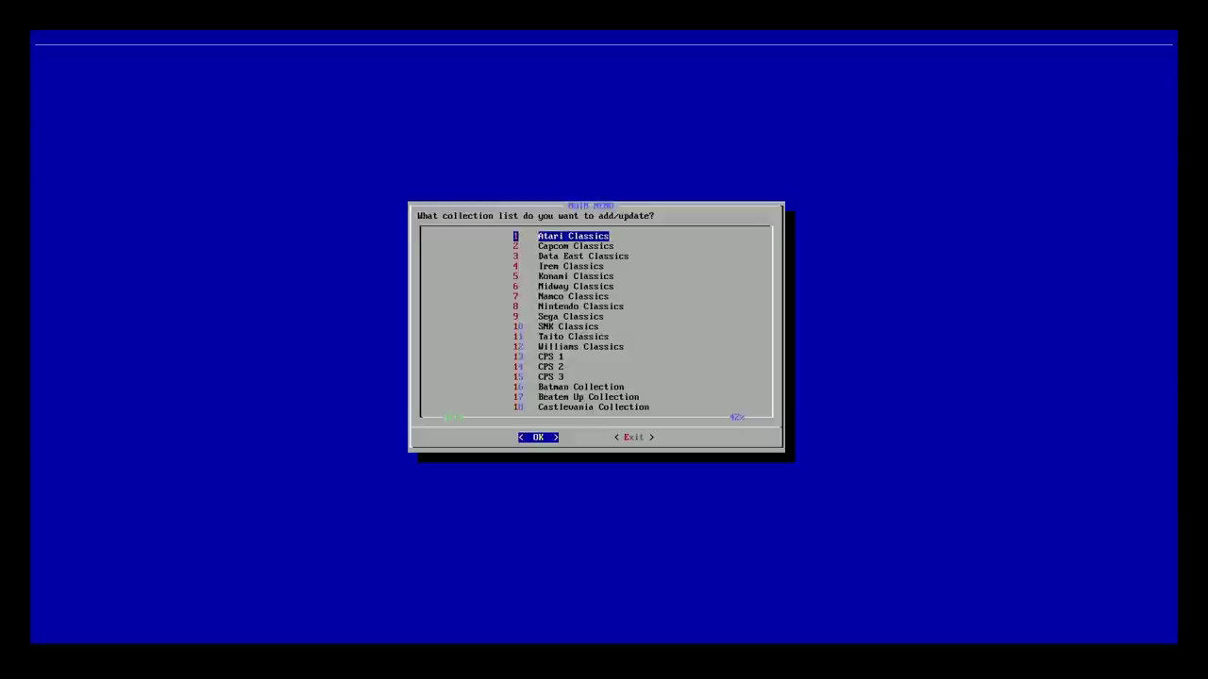
key(Right)
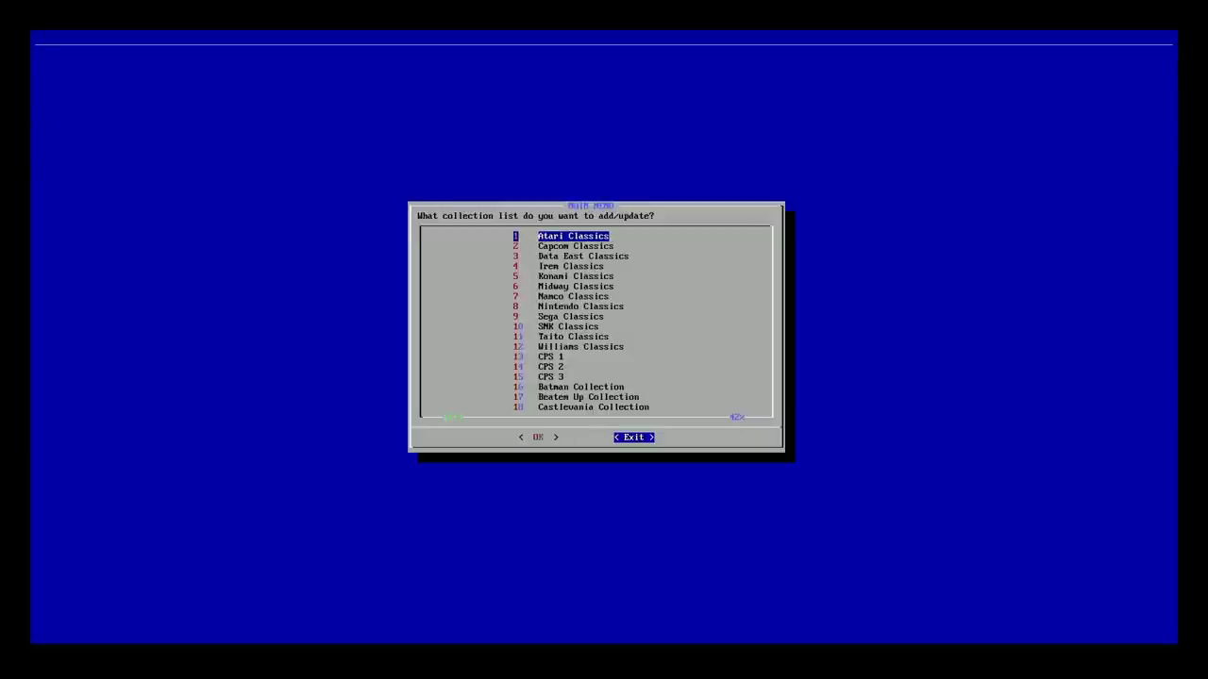
key(Return)
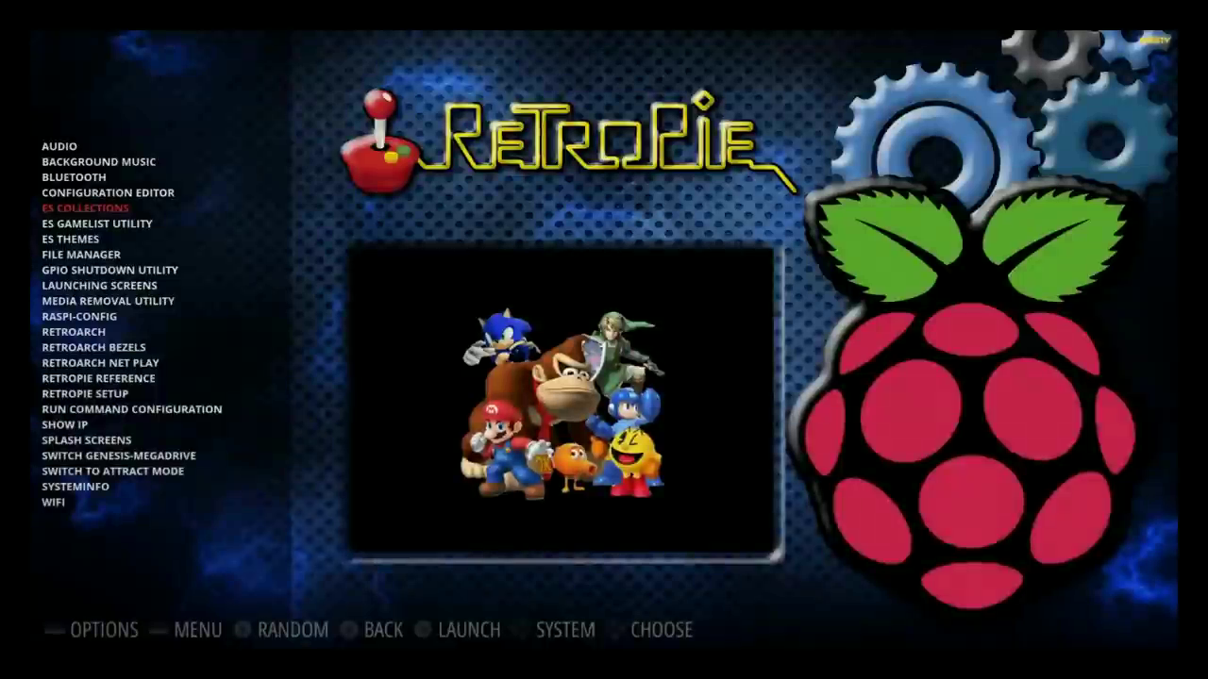
Enable the METALSLUG custom collection in the game collection settings and return to the system carousel
key(Down)
key(Down)
key(BackSpace)
key(Return)
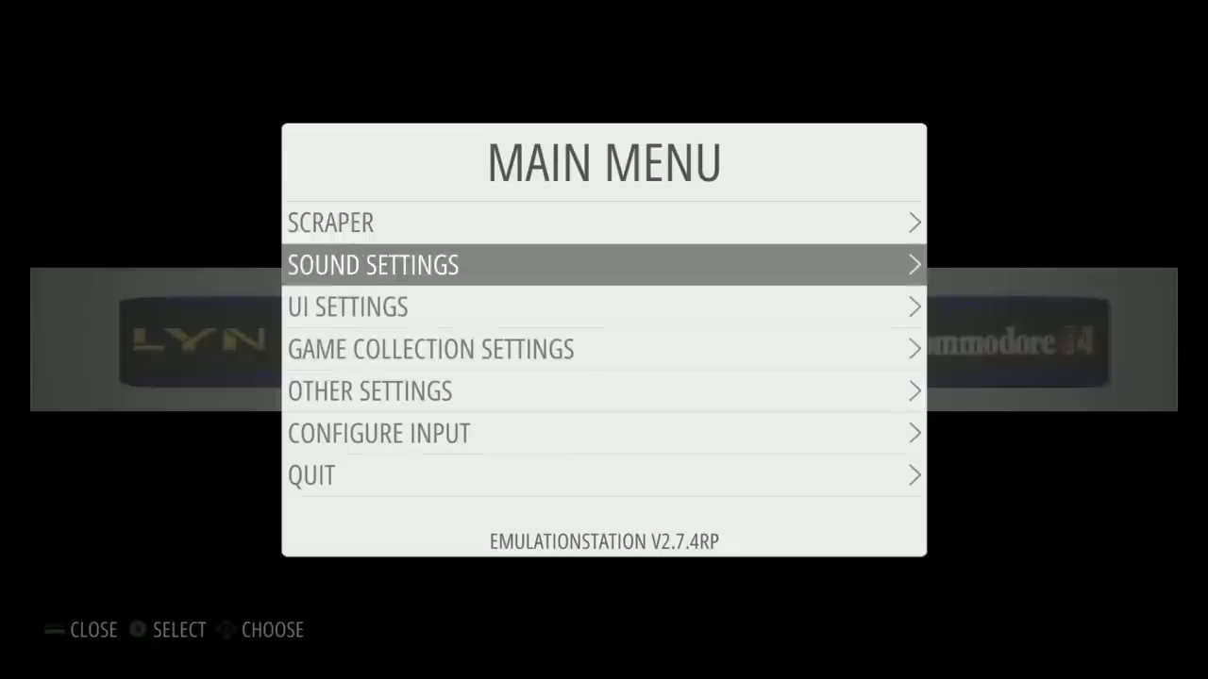
key(Down)
key(Down)
key(Return)
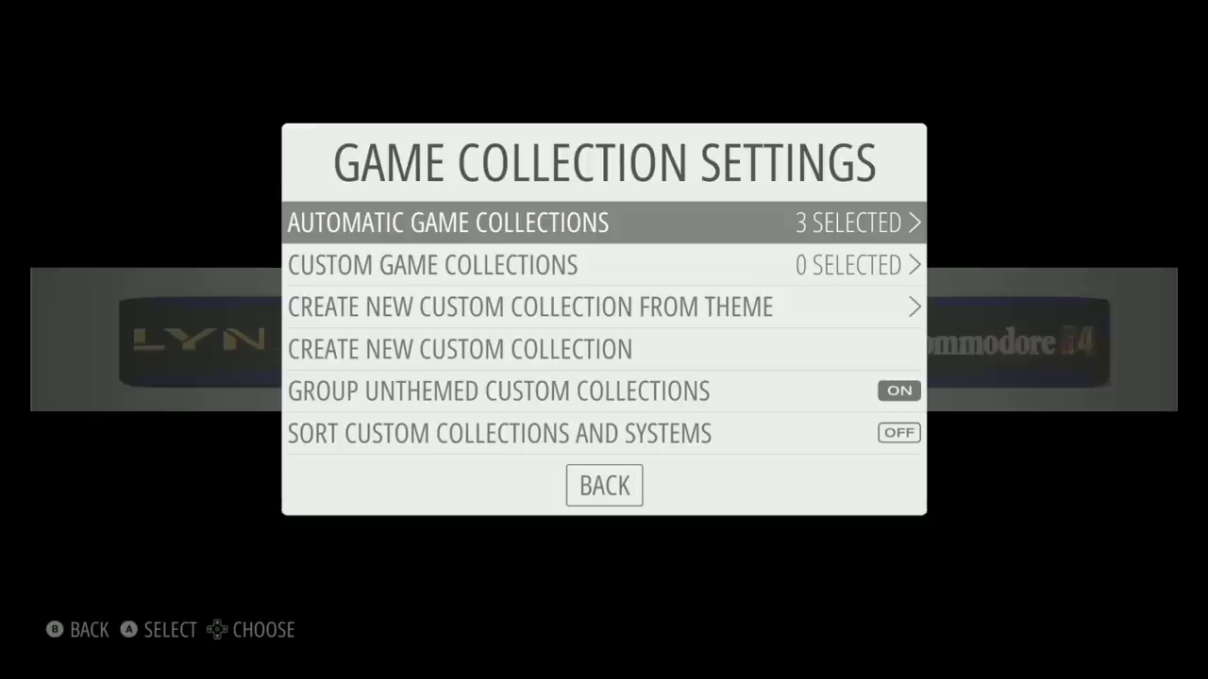
key(Down)
key(Return)
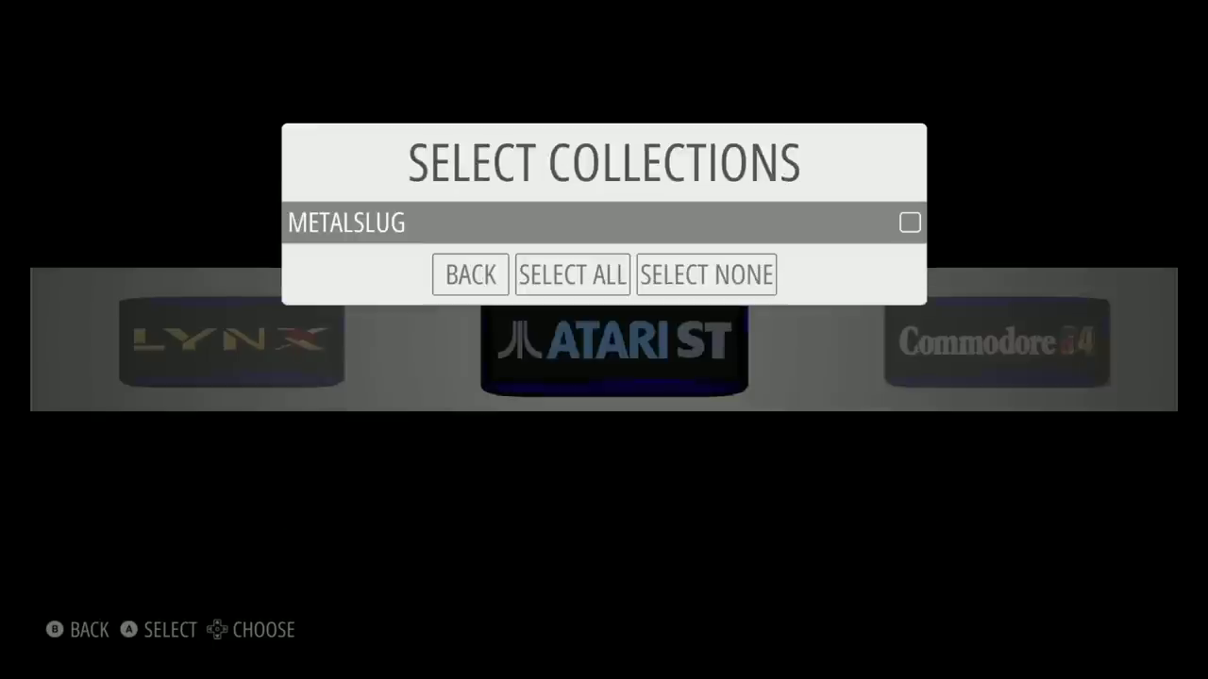
key(Return)
key(Down)
key(Return)
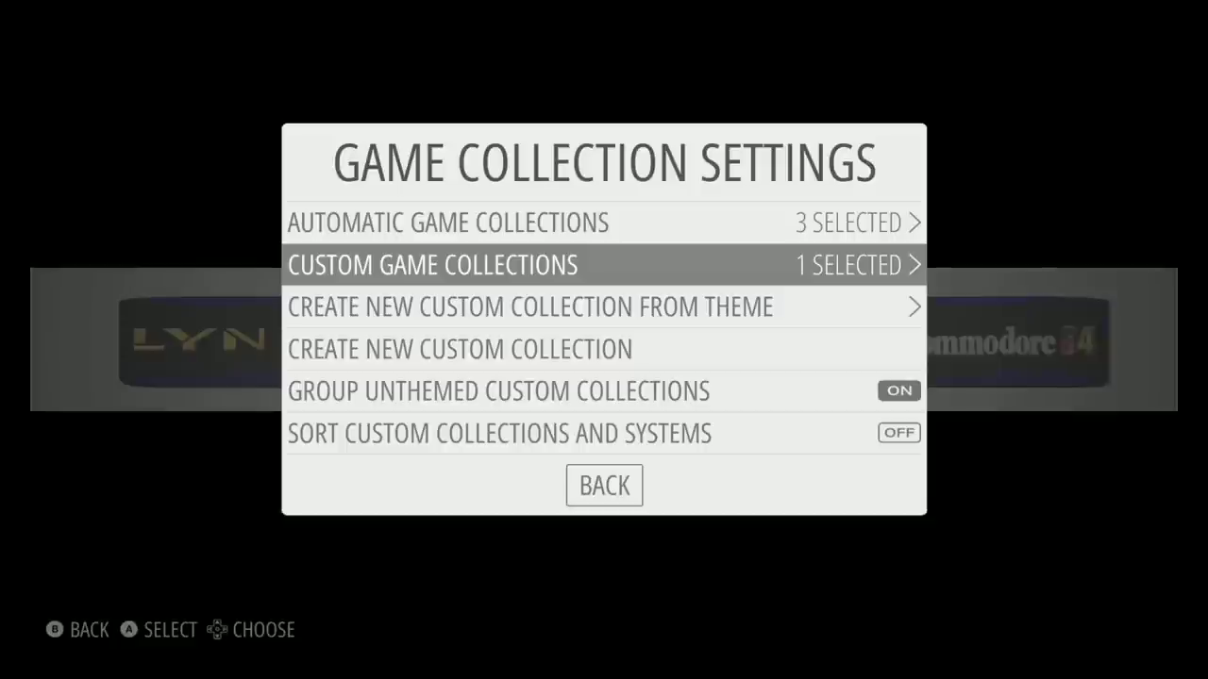
key(Escape)
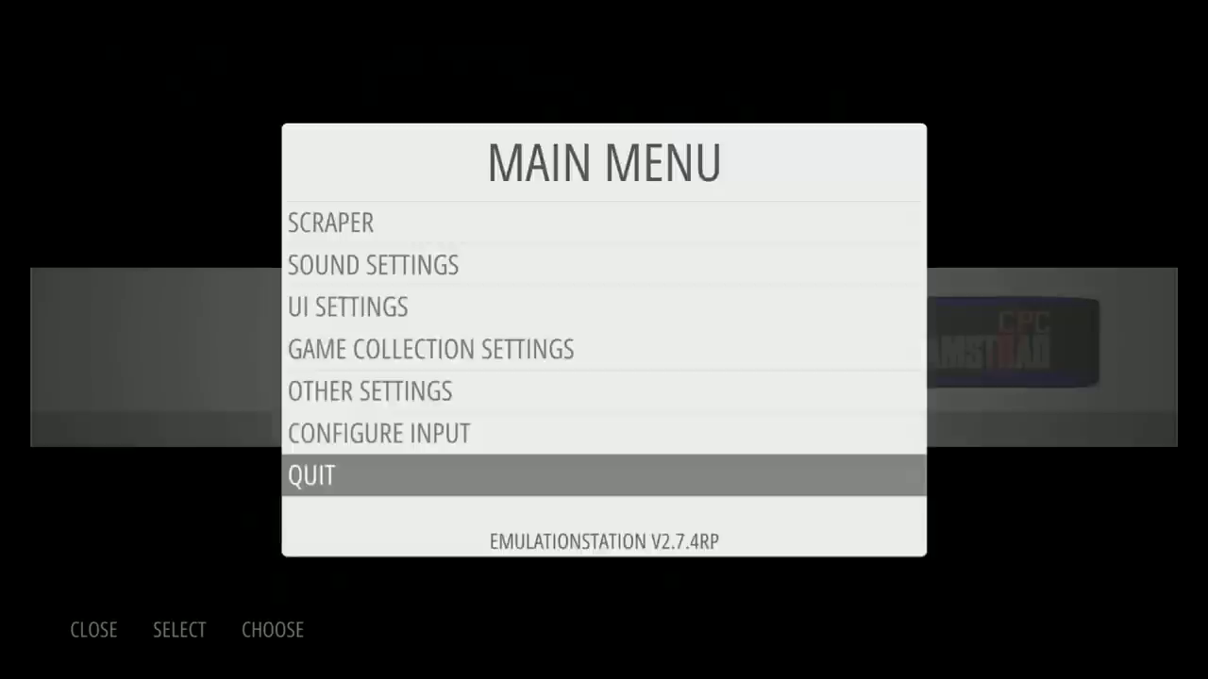
key(Escape)
Open the Metal Slug collection, preview the 1st Mission, 2nd Mission and Super Vehicle-001 entries, and leave it
key(Left)
key(Left)
key(Left)
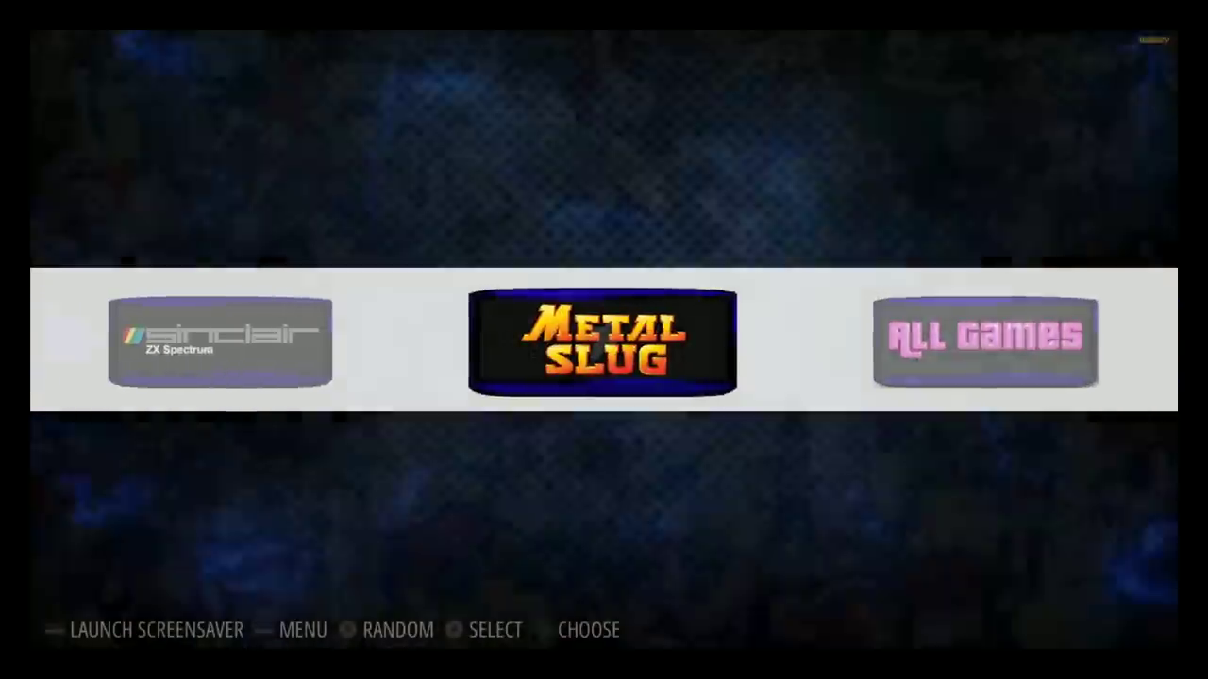
key(Return)
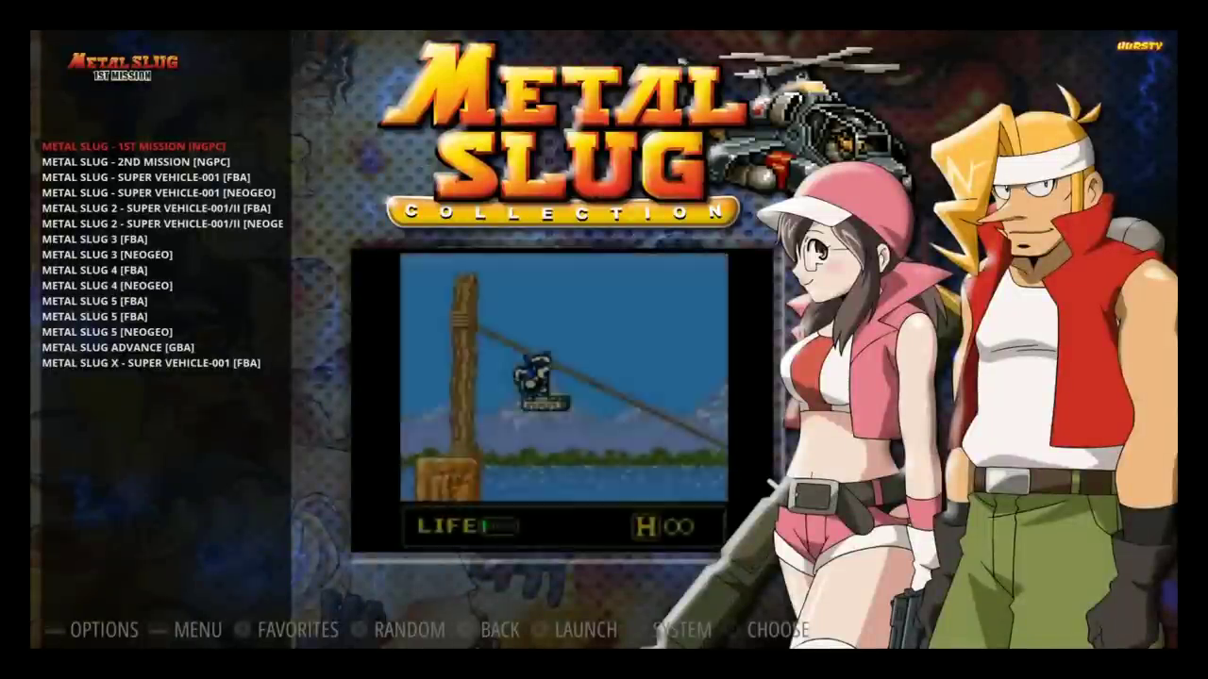
key(Down)
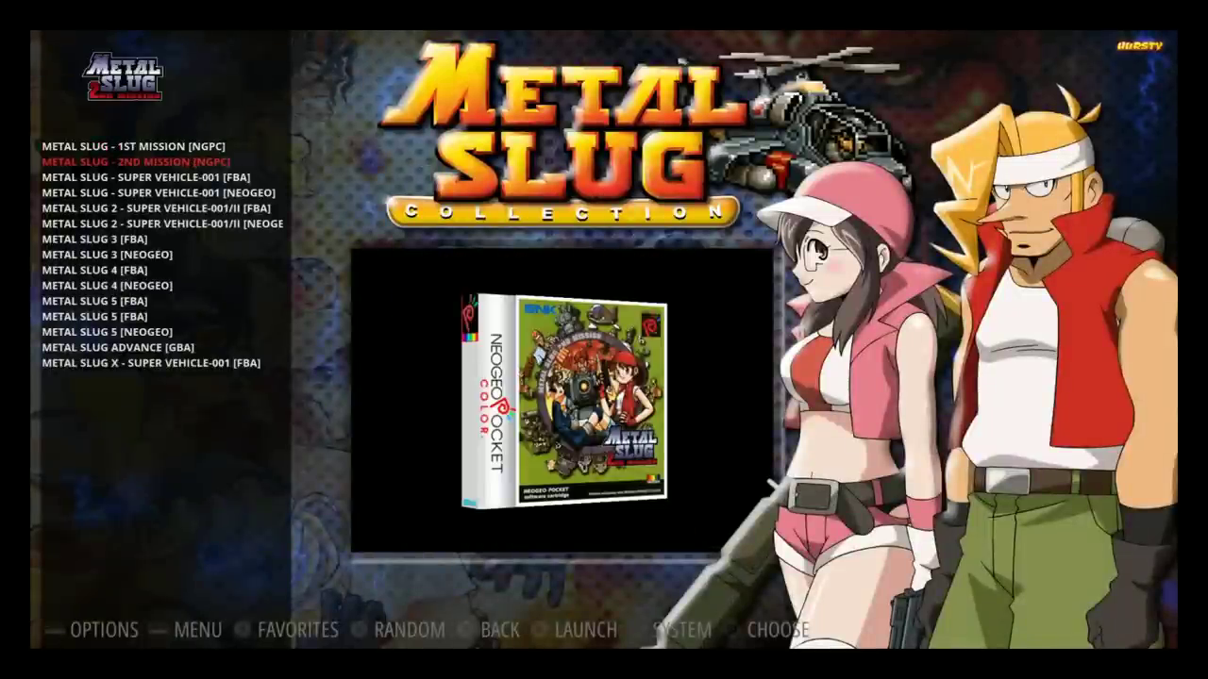
key(Down)
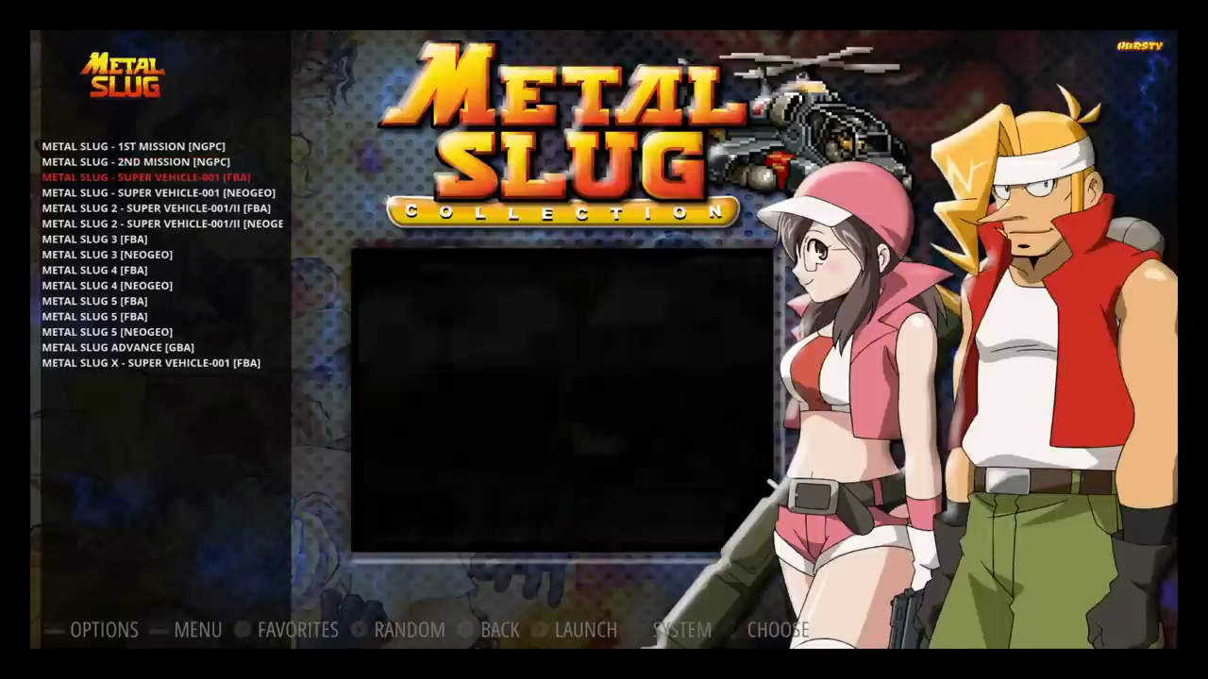
key(Escape)
Browse the system carousel forward past the Atari systems, Dreamcast, Final Burn Alpha and Disk System towards Game Gear
key(Right)
key(Right)
key(Right)
key(Right)
key(Right)
key(Right)
key(Right)
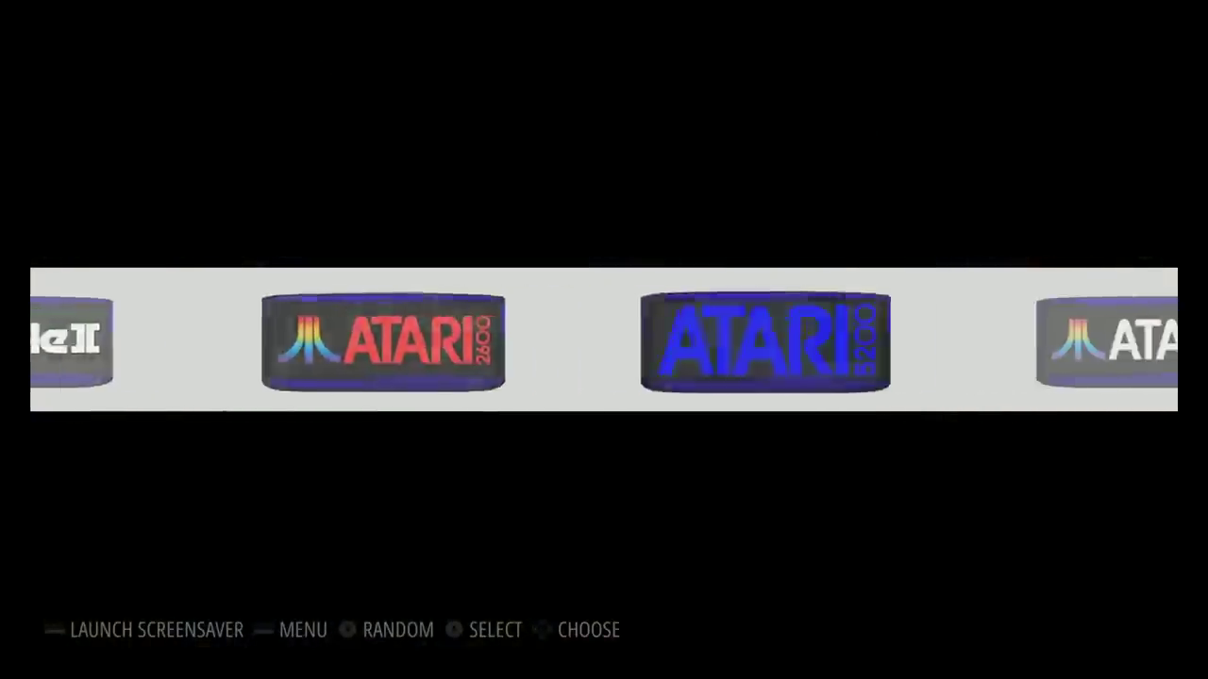
key(Right)
key(Right)
key(Right)
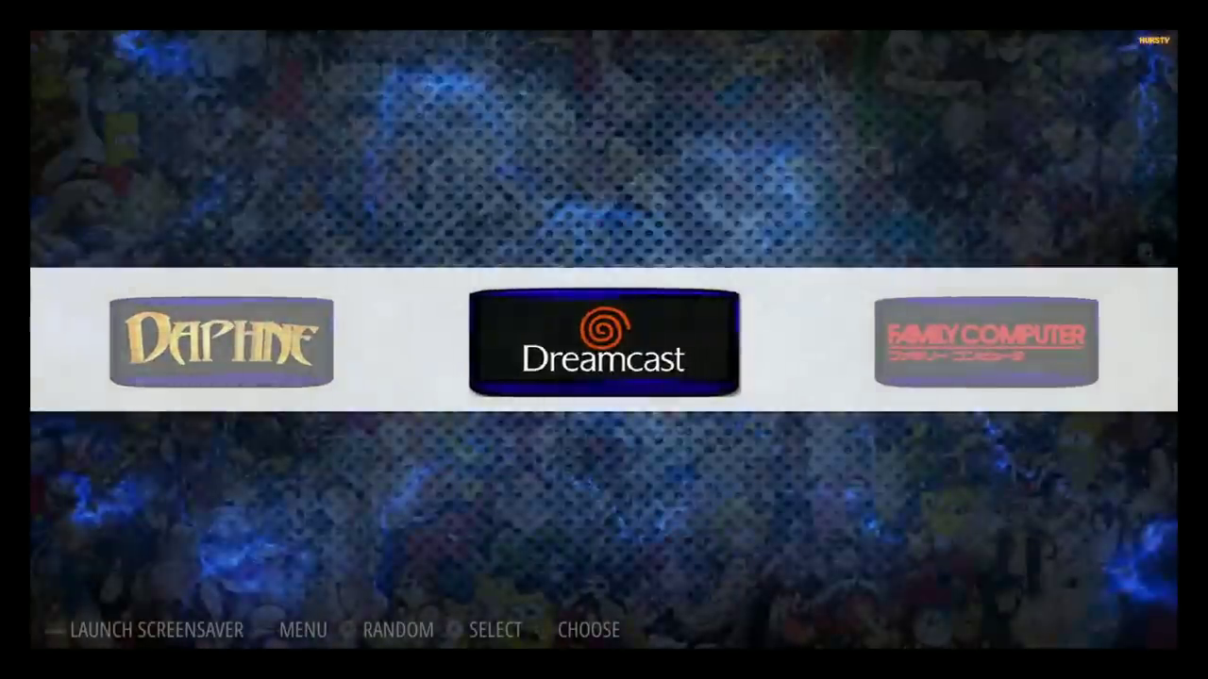
key(Right)
key(Right)
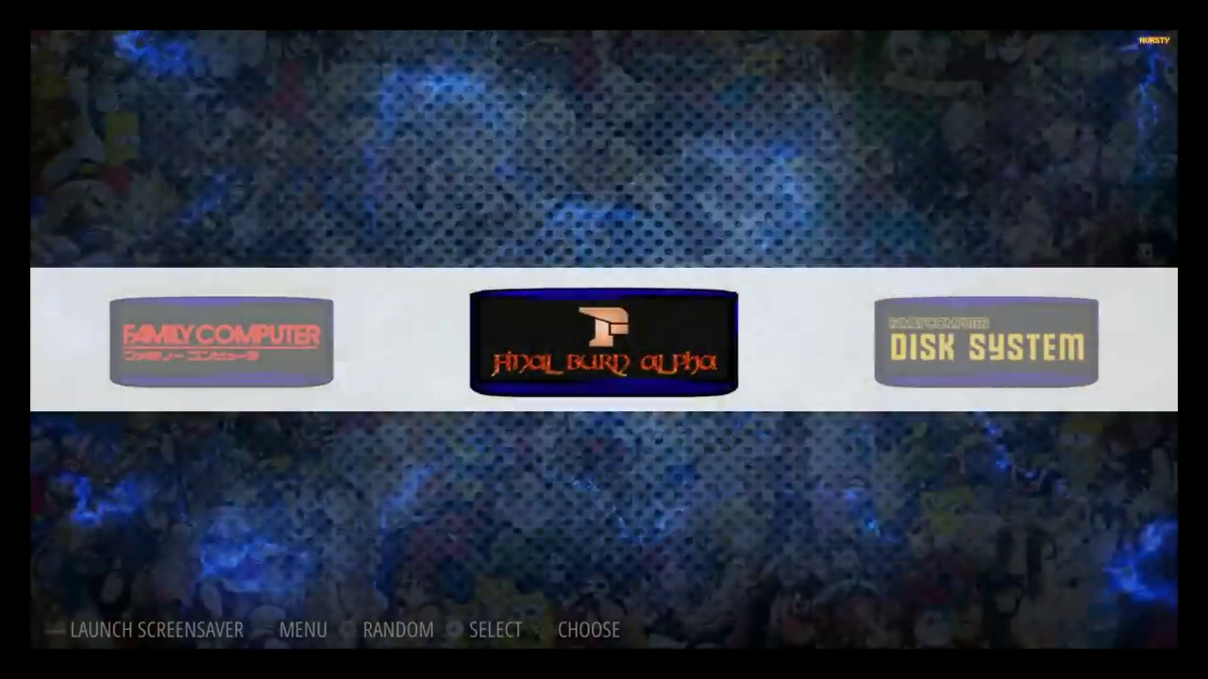
key(Right)
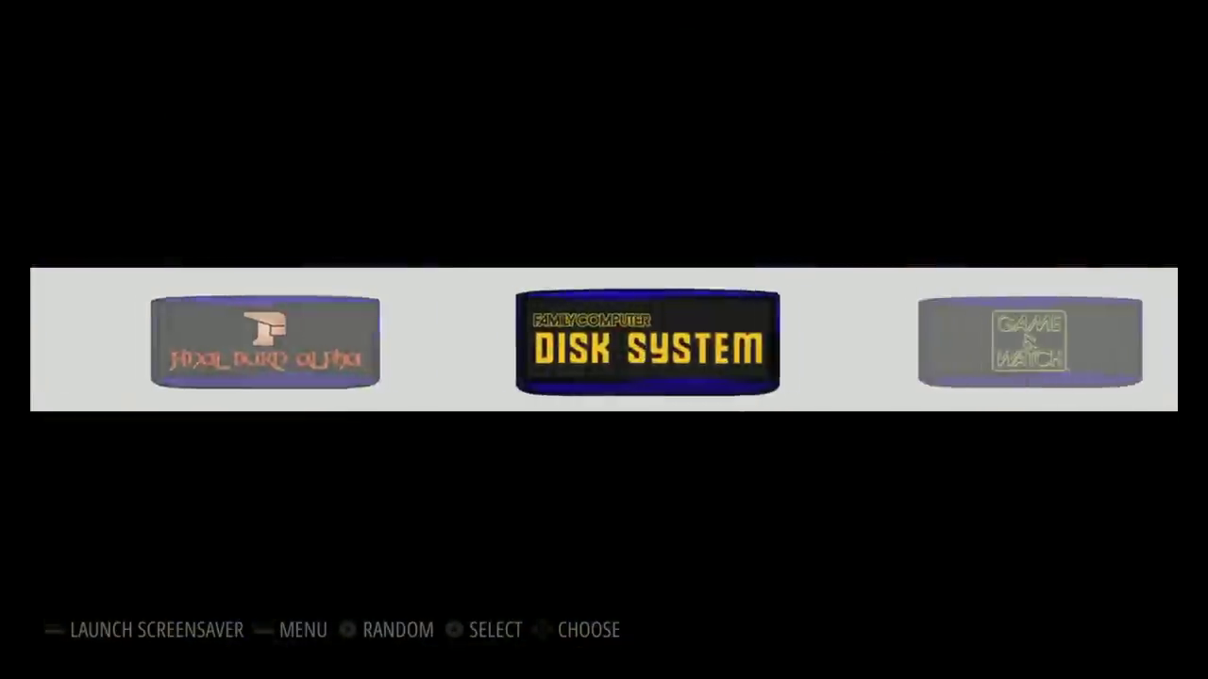
key(Right)
key(Right)
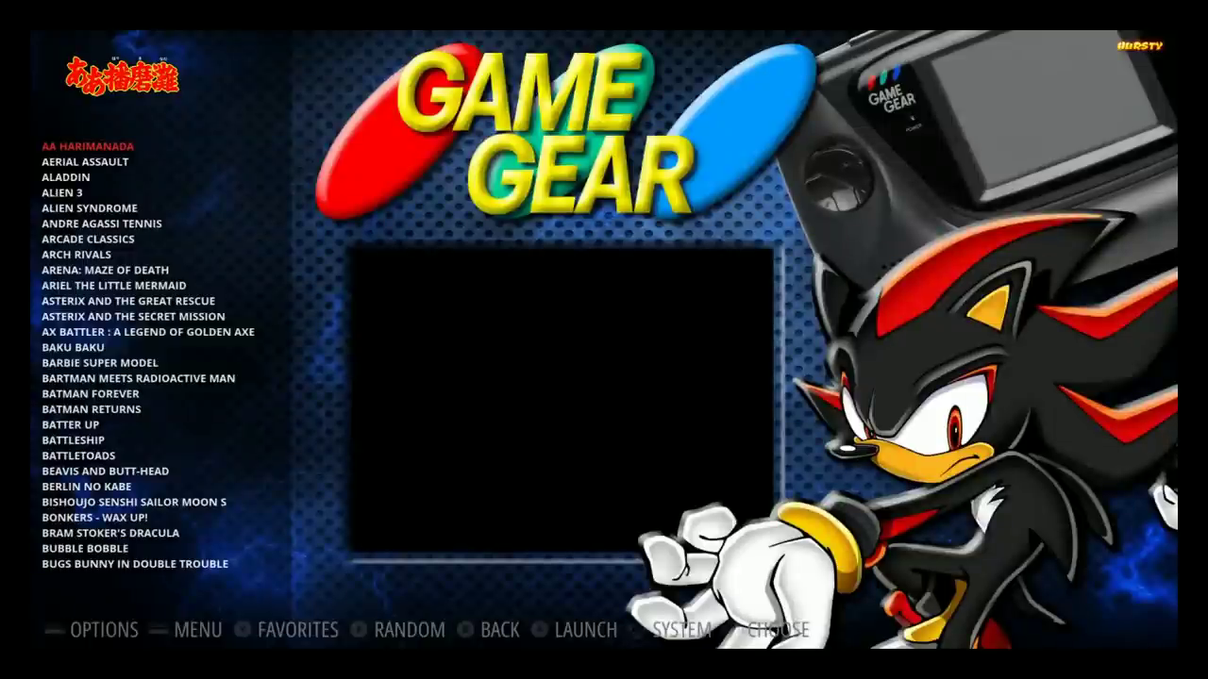
Preview Aerial Assault and Aladdin in the Game Gear game list and return to the carousel
key(Down)
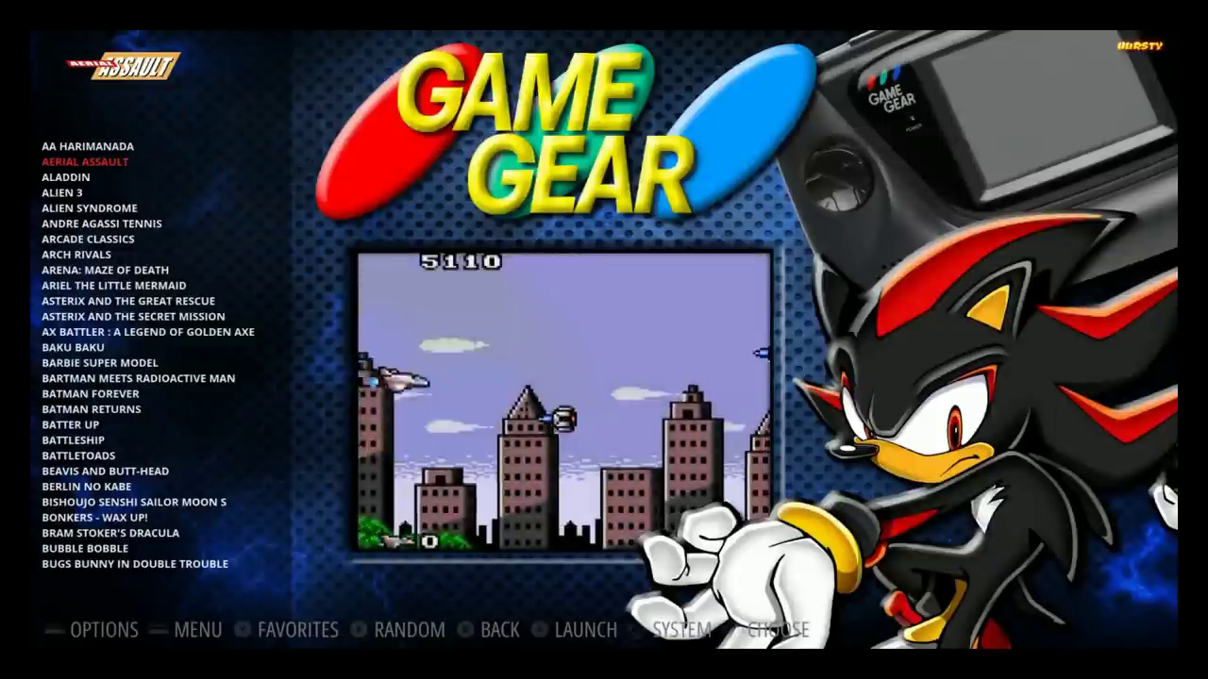
key(Down)
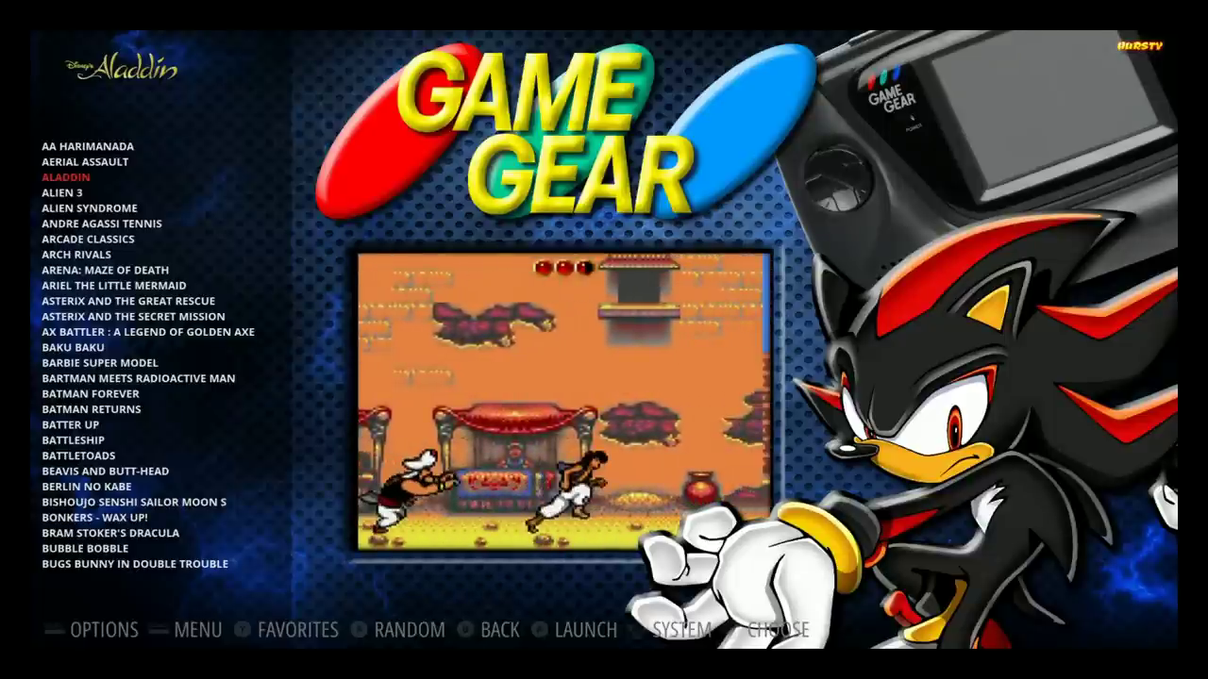
key(Escape)
Continue forward through the system carousel past MSX and ResidualVM and open the RetroPie system
key(Right)
key(Right)
key(Right)
key(Right)
key(Right)
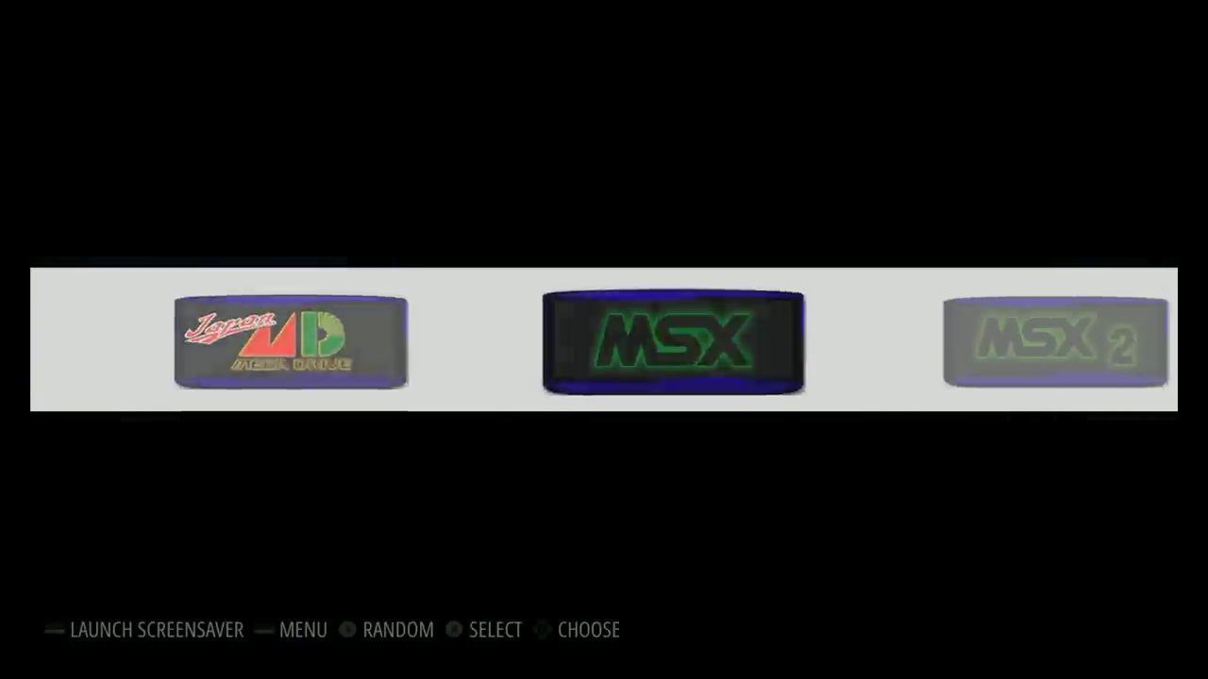
key(Right)
key(Right)
key(Right)
key(Right)
key(Right)
key(Right)
key(Right)
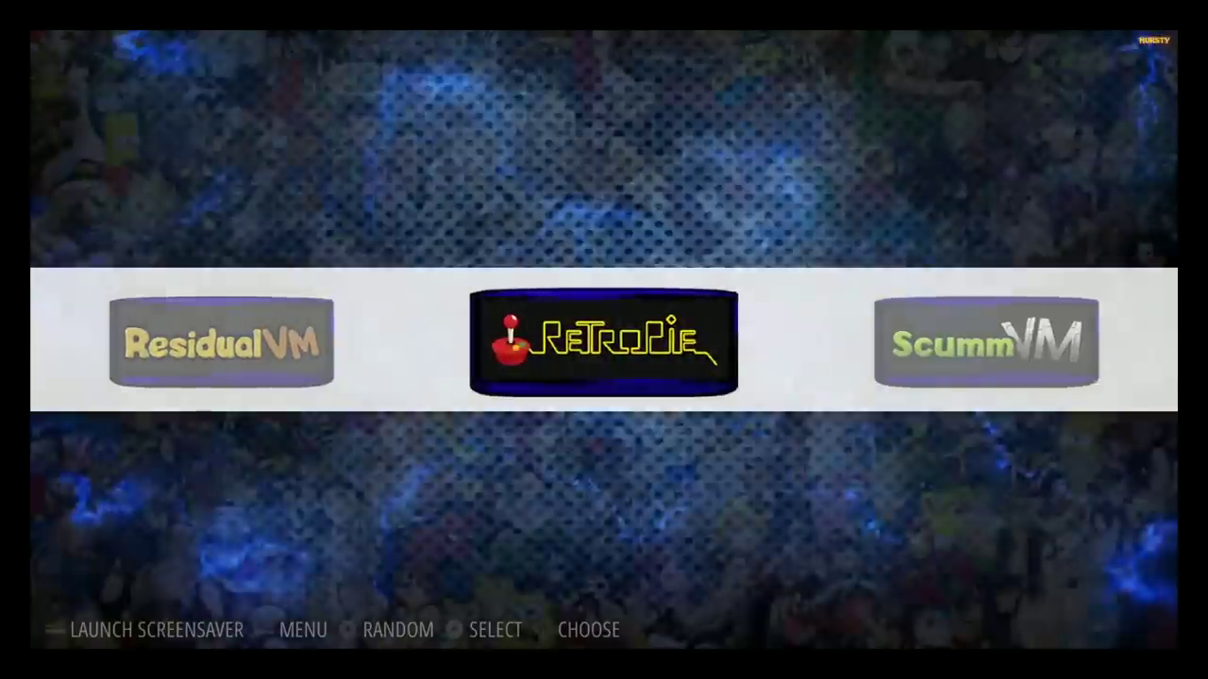
key(Return)
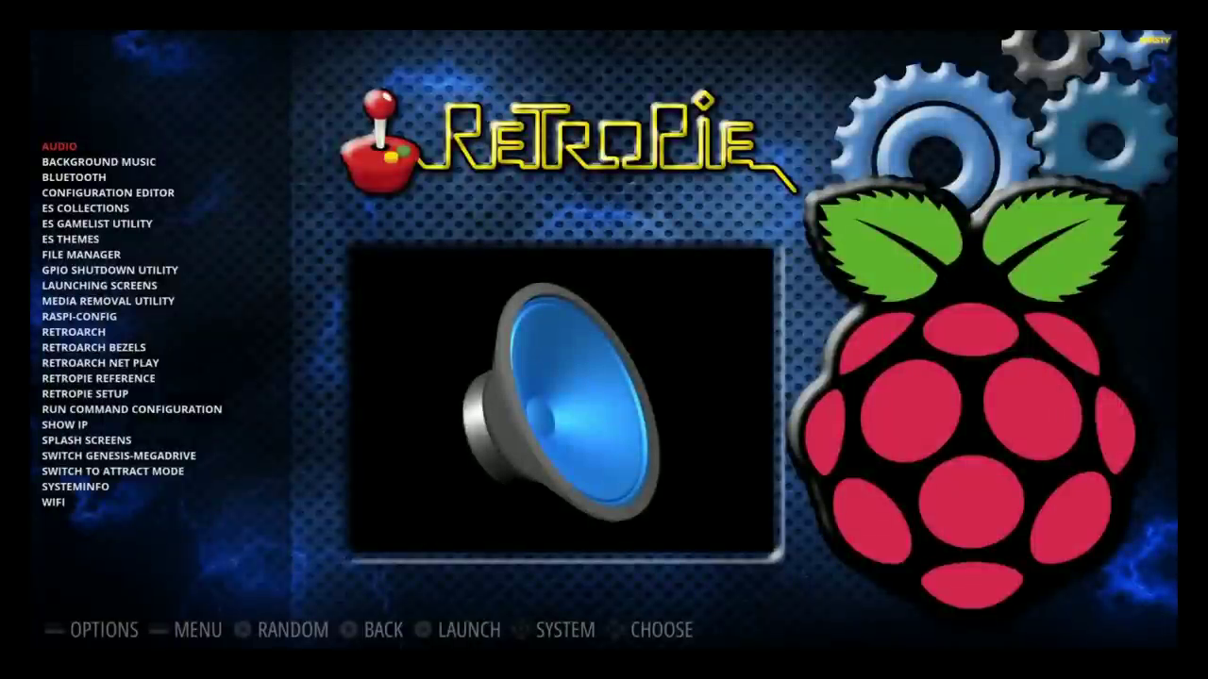
Look through the RetroPie tools list from Background Music and Configuration Editor down to ES Themes
key(Down)
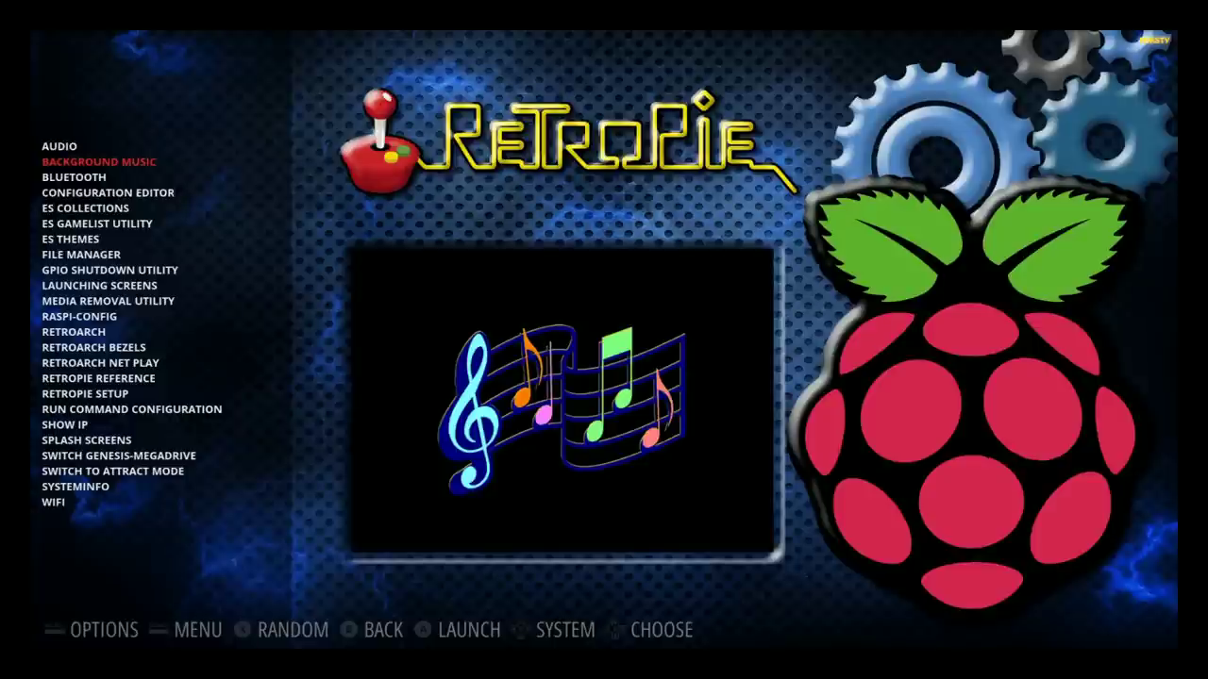
key(Down)
key(Down)
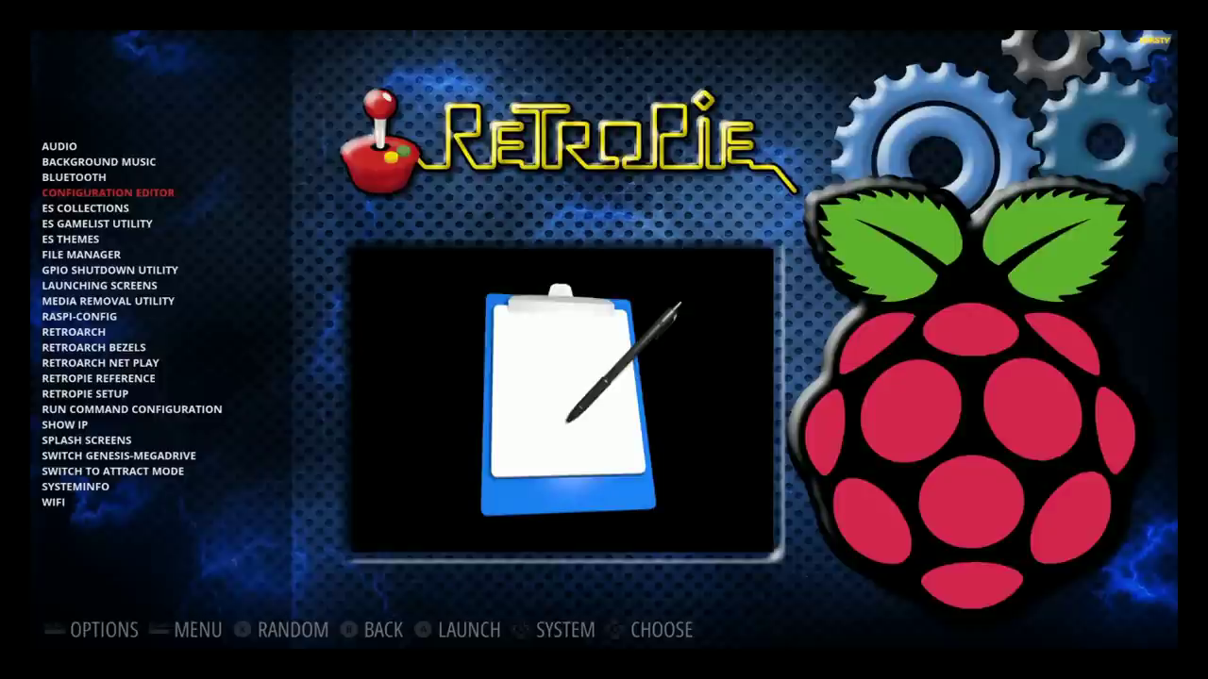
key(Down)
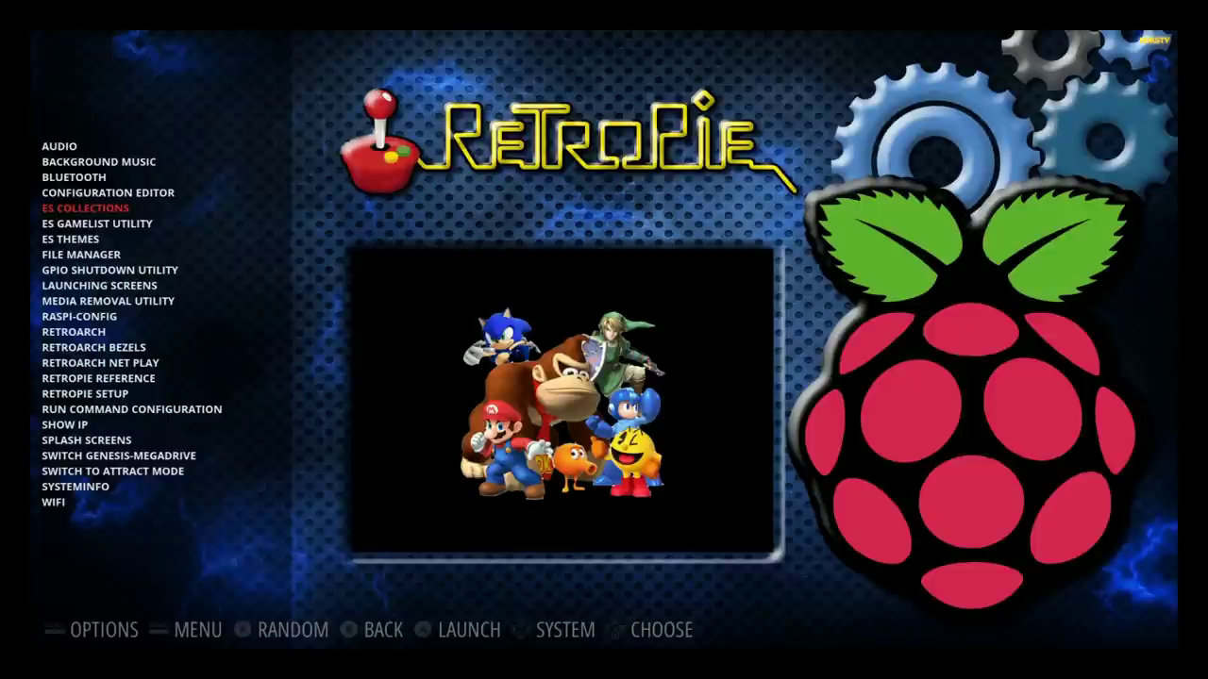
key(Down)
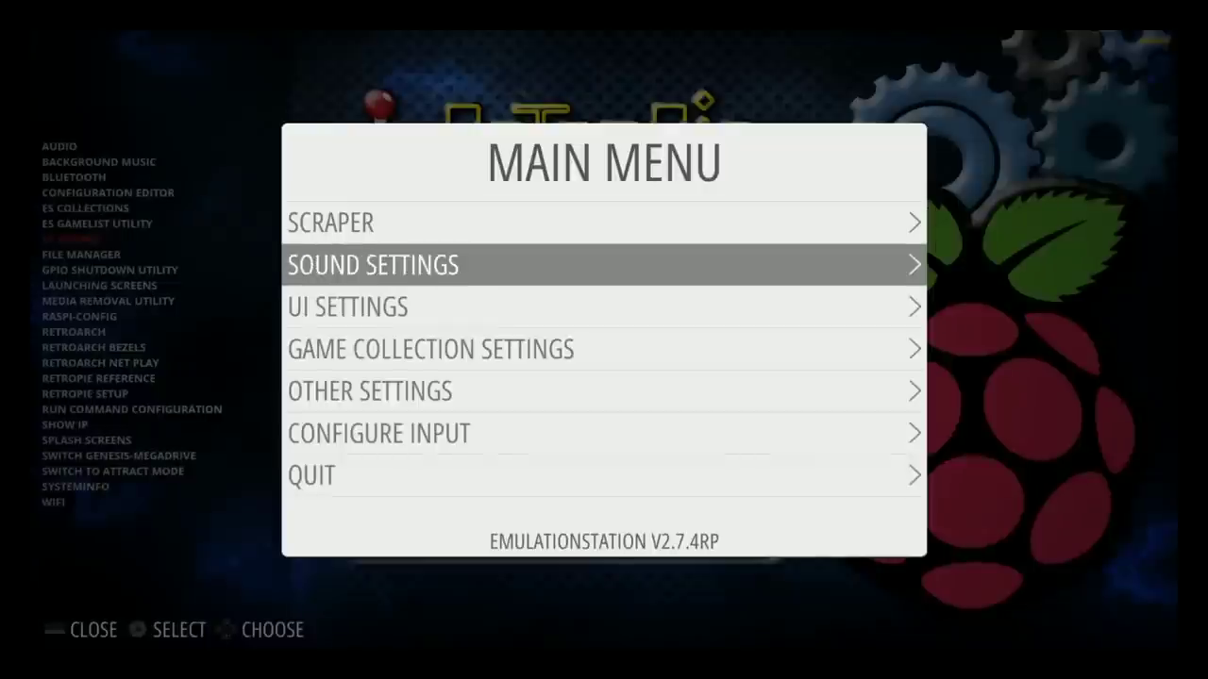
Open the UI settings from the main menu and go to the Theme Set option
key(Down)
key(a)
key(Down)
key(Down)
key(Down)
key(Down)
key(Down)
key(Right)
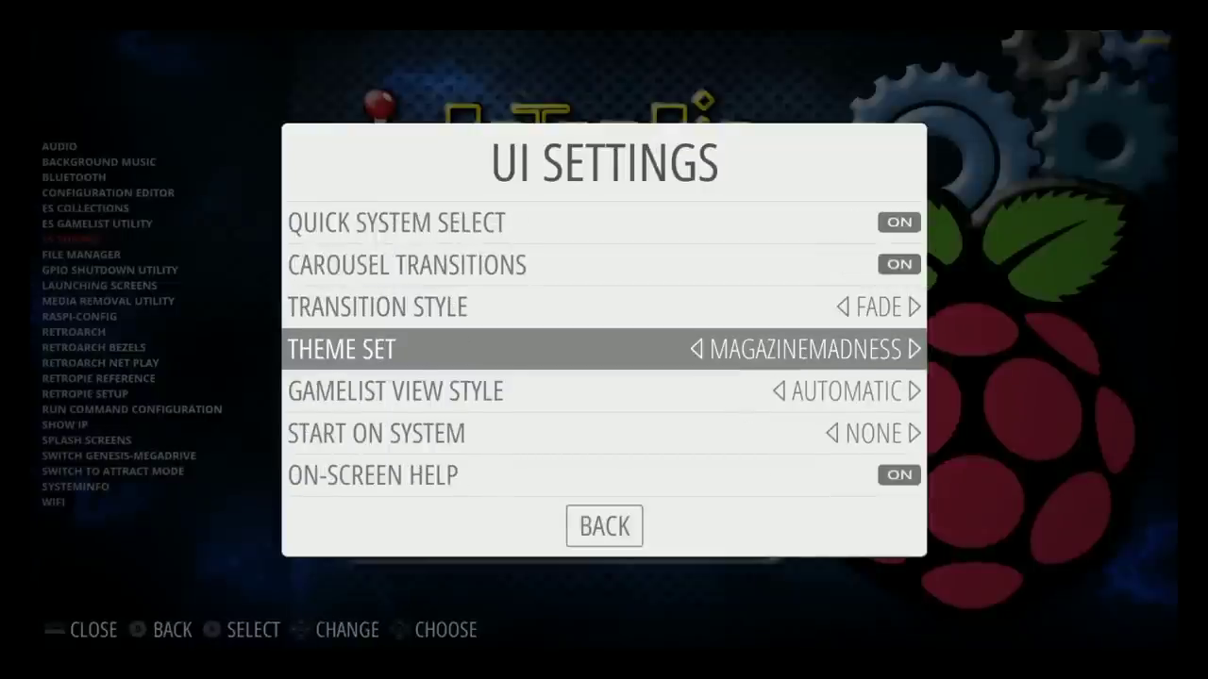
Cycle through the available theme sets, such as magazinemadness, scv720, hurstyblue and chicuelo, and leave the settings
key(Right)
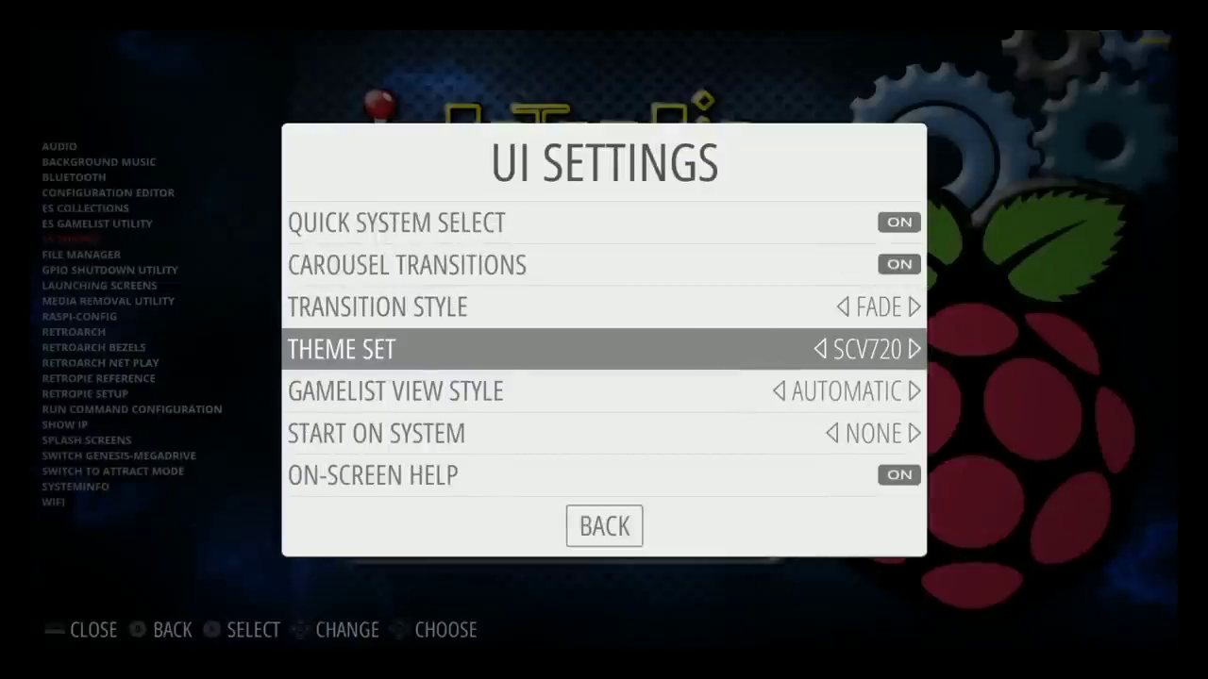
key(Right)
key(Right)
key(Right)
key(Right)
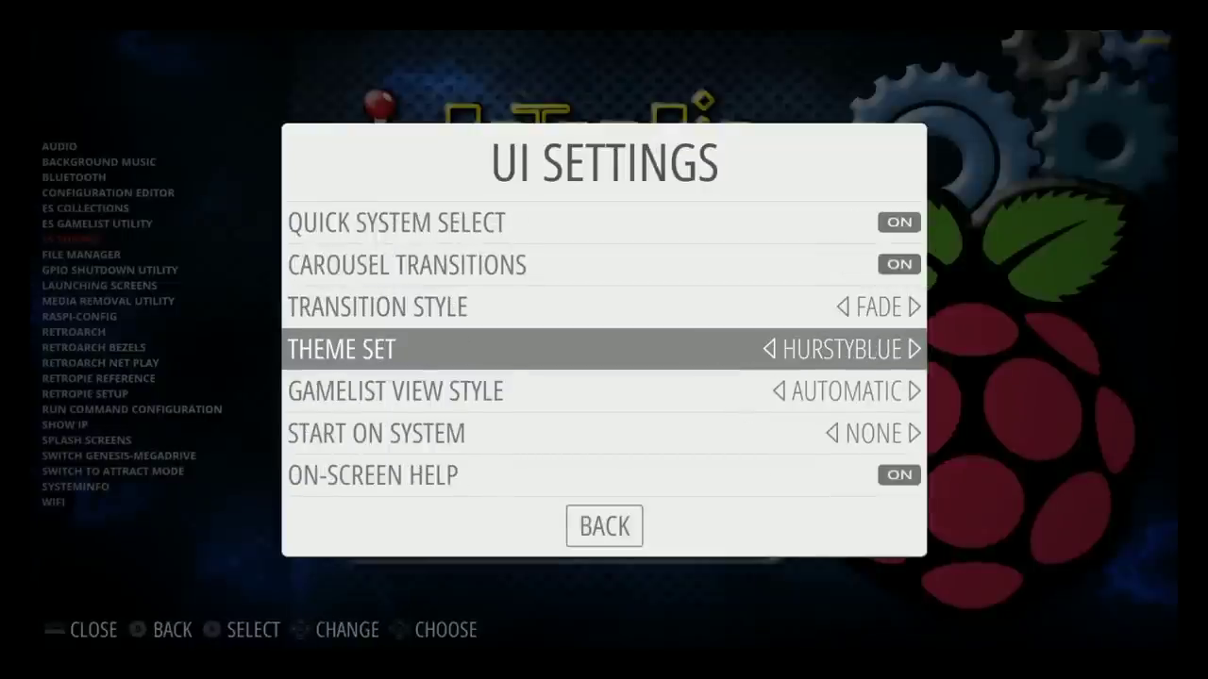
key(Right)
key(Right)
key(Right)
key(Right)
key(Right)
key(Right)
key(Right)
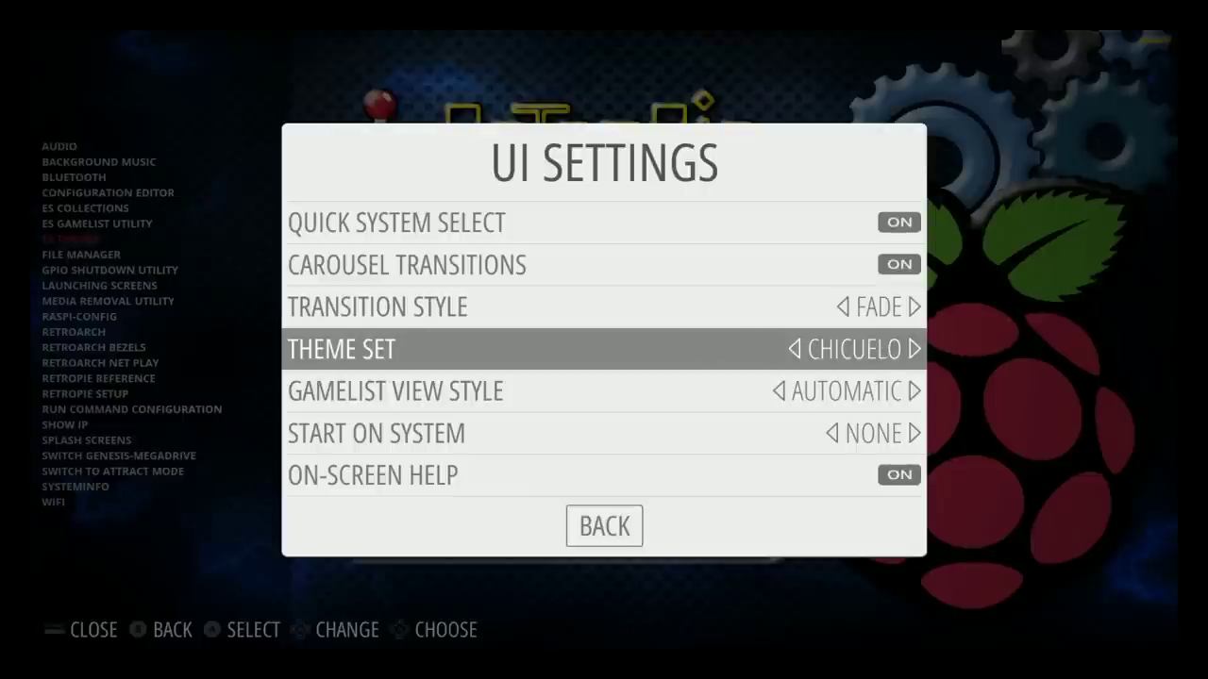
key(Left)
key(Right)
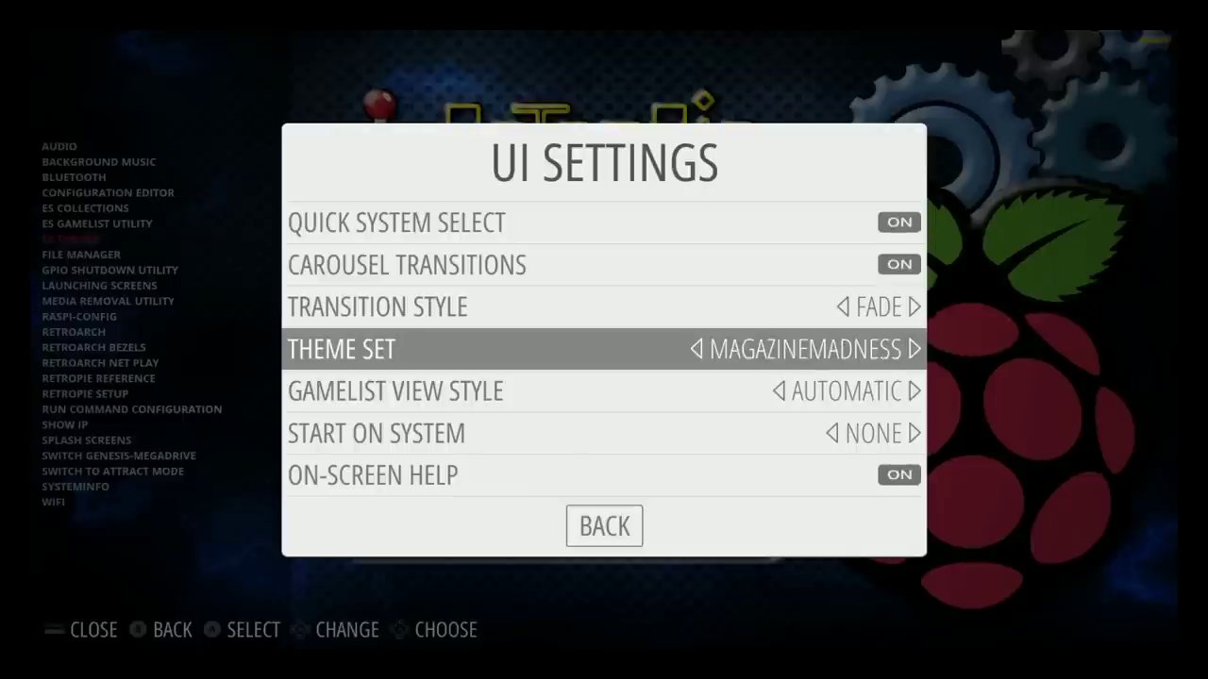
key(Left)
key(Down)
key(Down)
key(Down)
key(Down)
key(Return)
key(Escape)
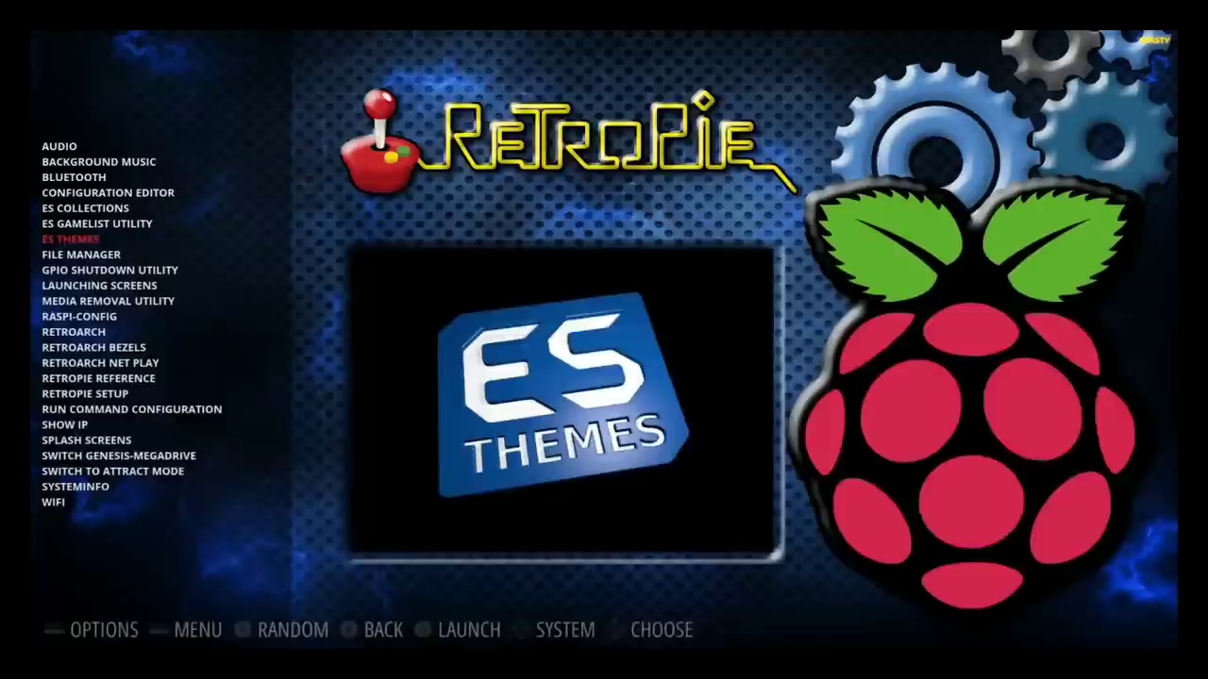
Go past File Manager to the Launching Screens tool and open its list of launching screen sets to install
key(Down)
key(Up)
key(Down)
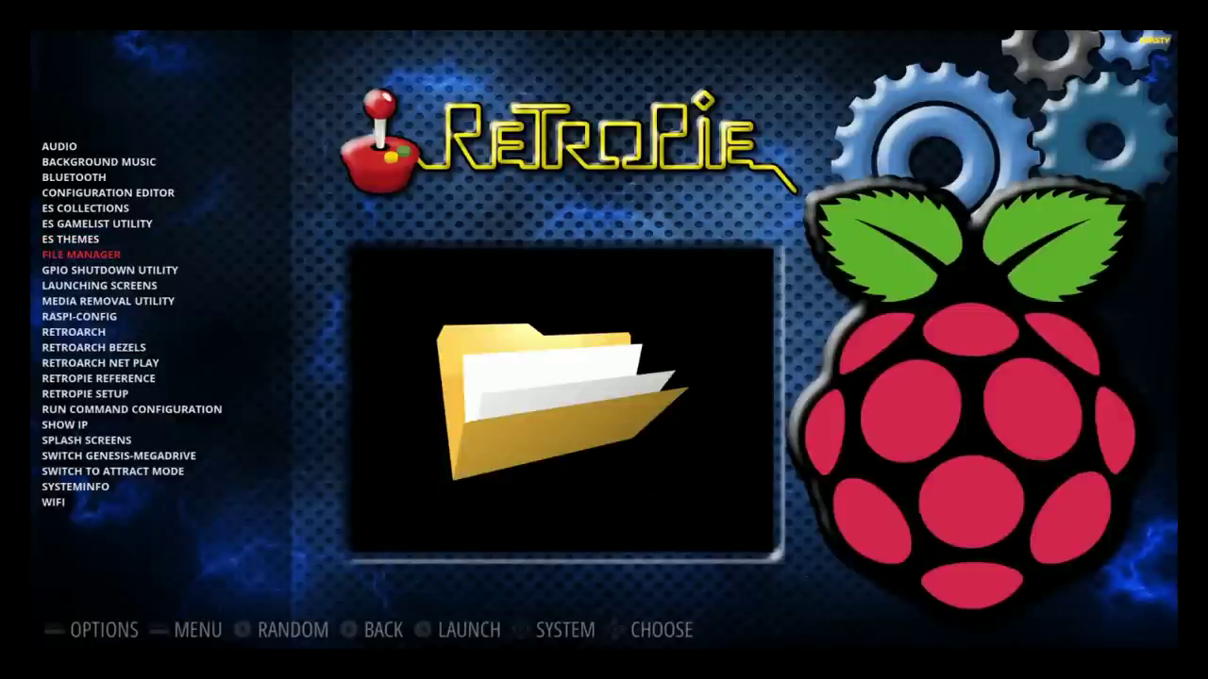
key(Down)
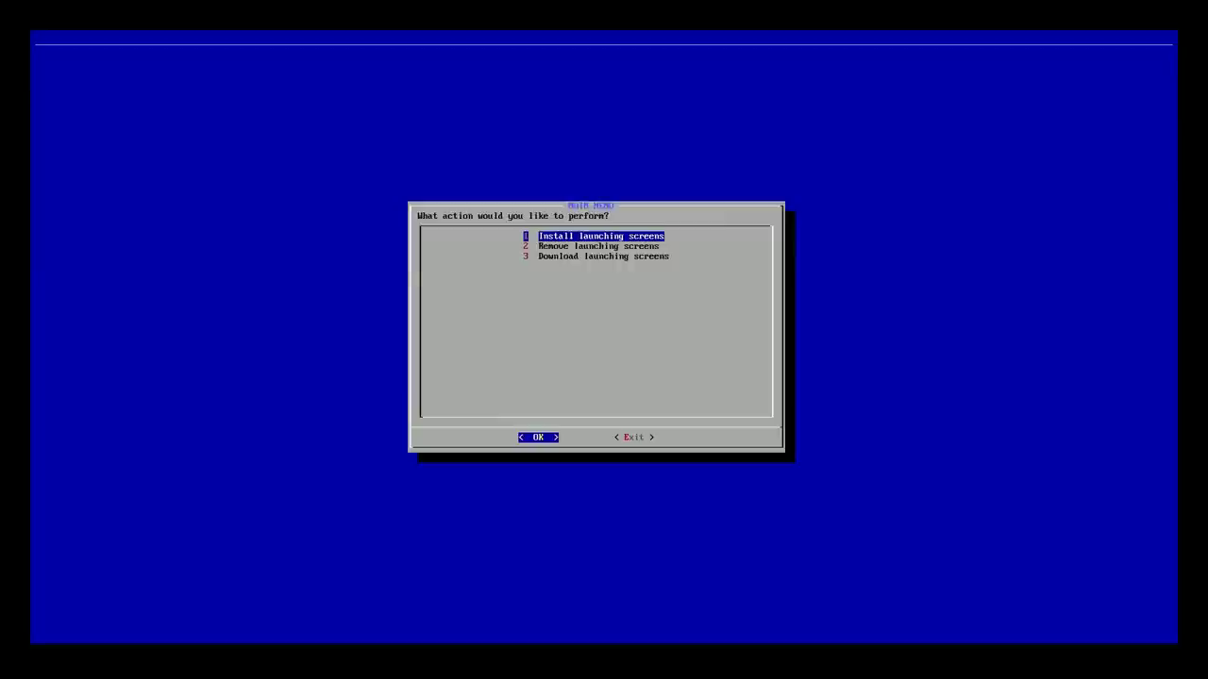
key(Down)
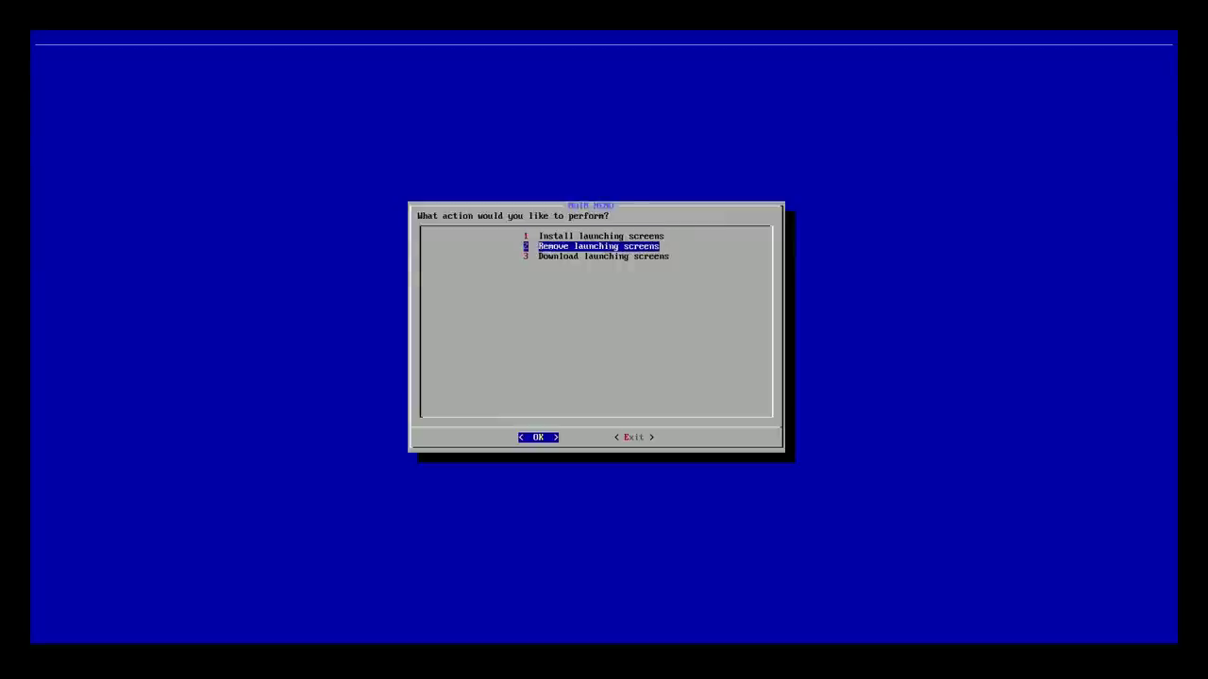
key(Up)
key(Return)
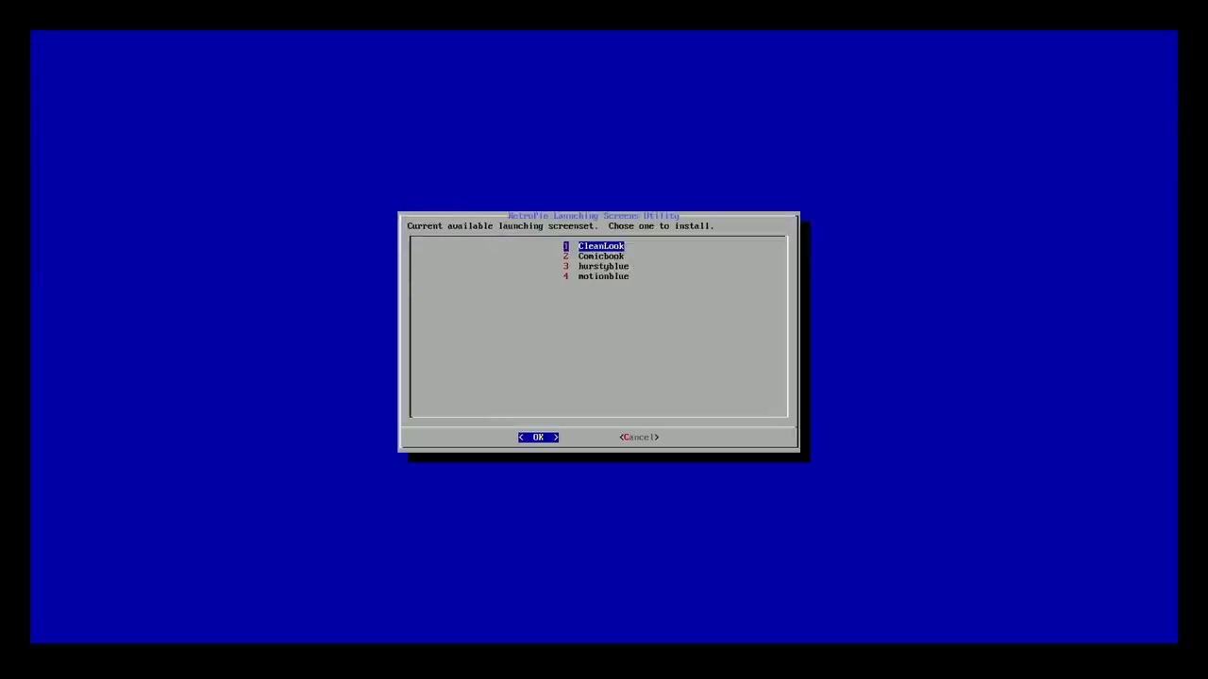
Look through the CleanLook, Comicbook, hurstyblue and motionblue launching screen sets and exit the utility
key(Down)
key(Up)
key(Down)
key(Down)
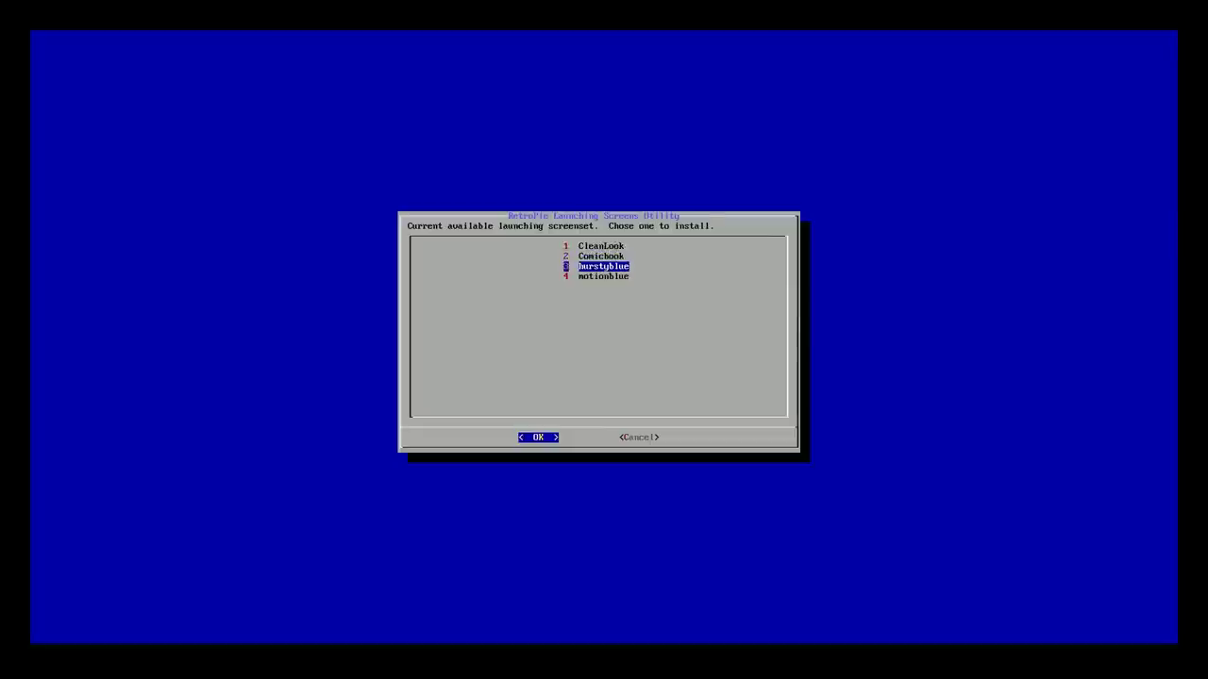
key(Down)
key(Up)
key(Up)
key(Up)
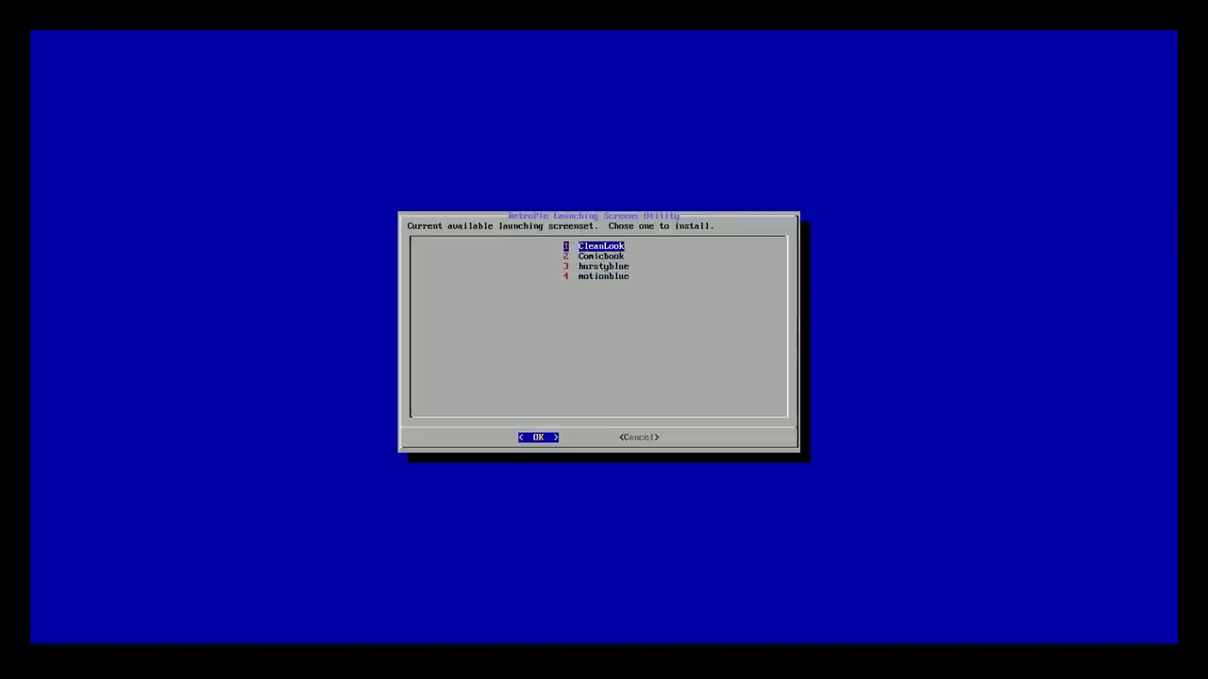
key(Return)
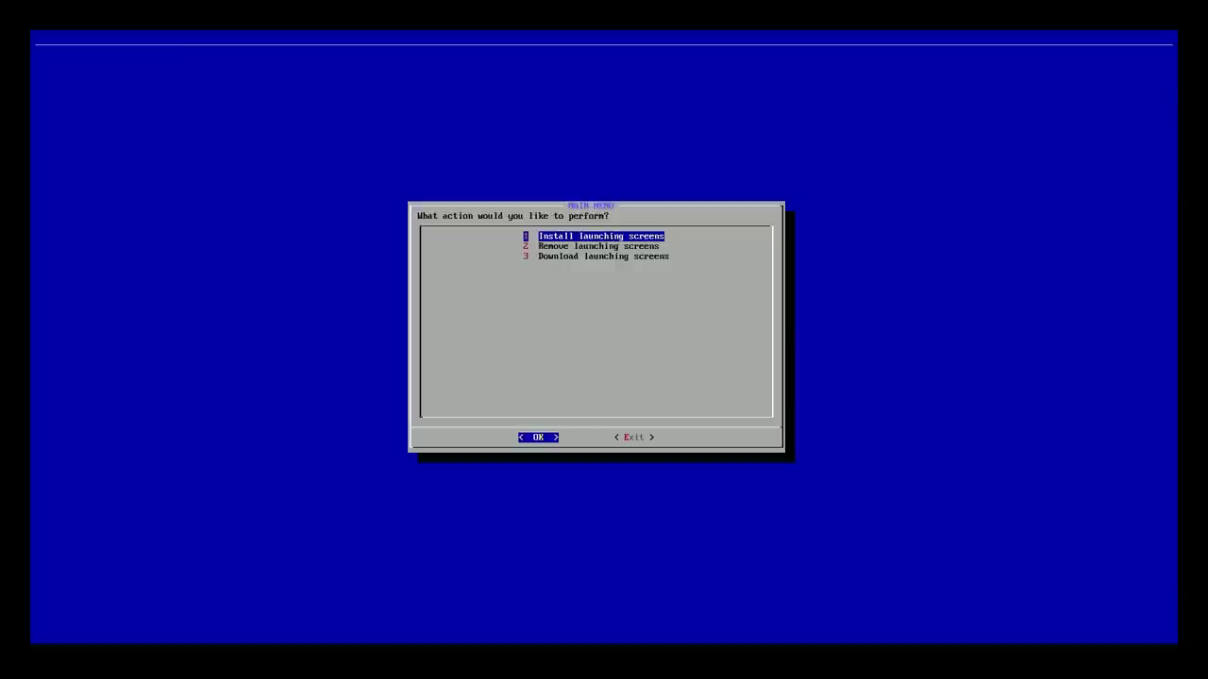
key(Tab)
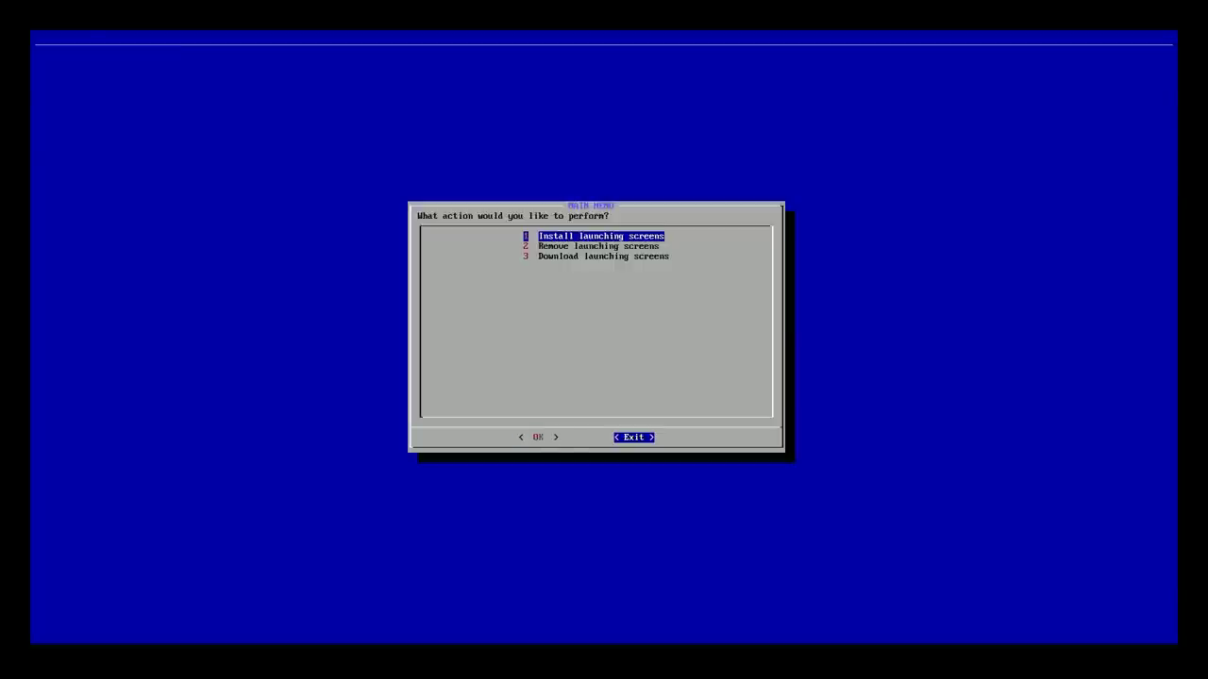
key(Return)
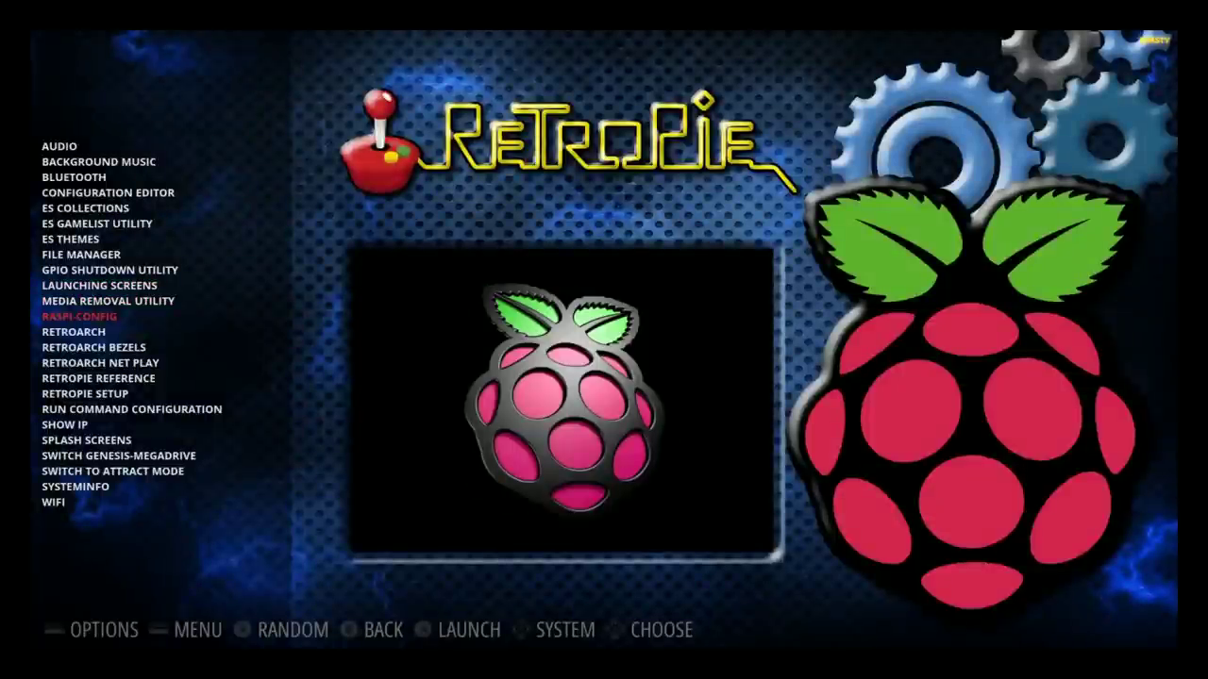
Go past the RetroArch tools to RetroPie Reference, launch it and view the Emulation Station information
key(Down)
key(Down)
key(Down)
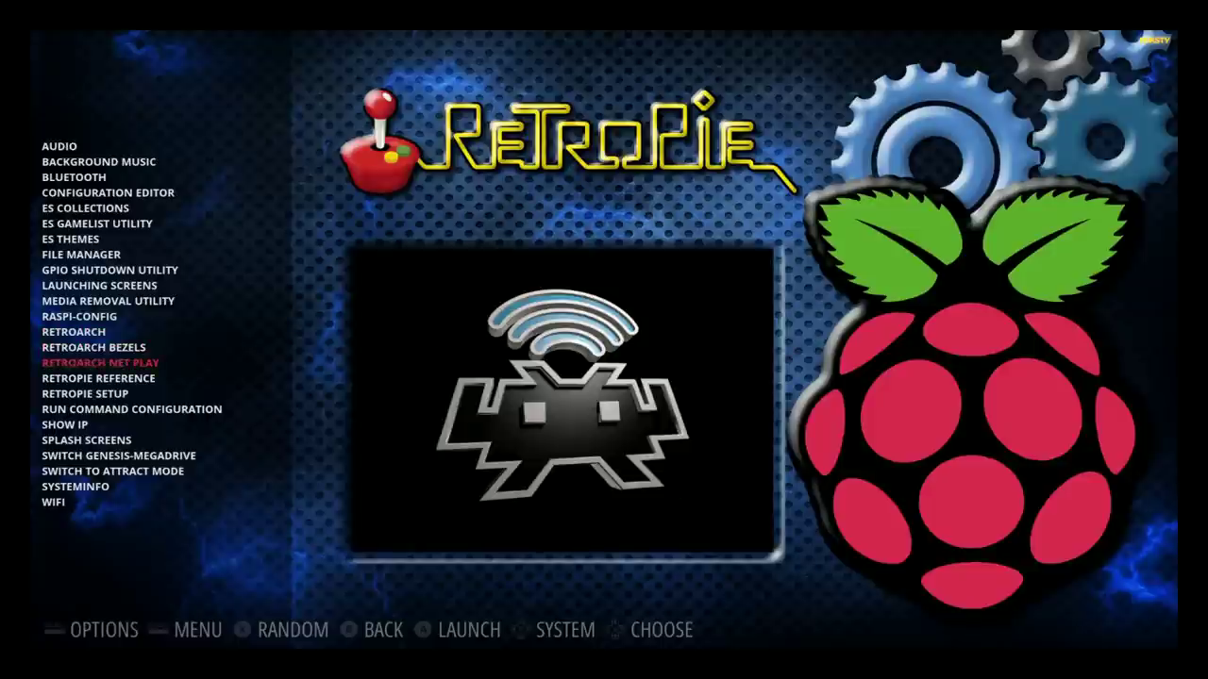
key(Down)
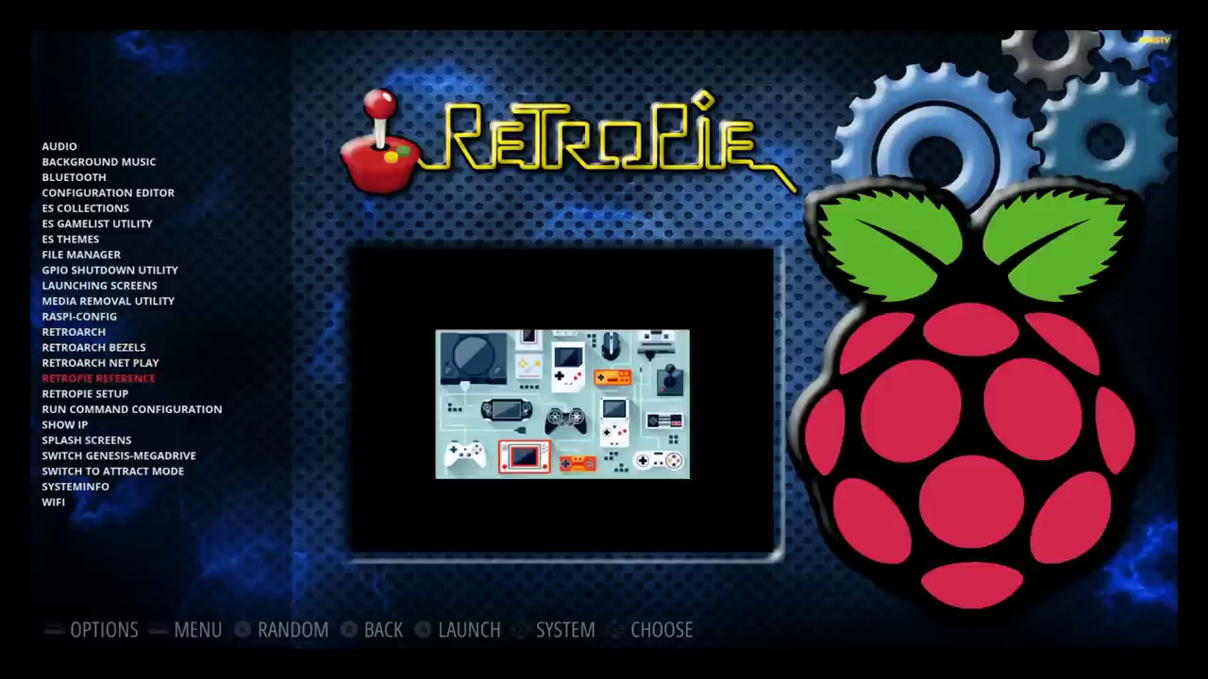
key(Return)
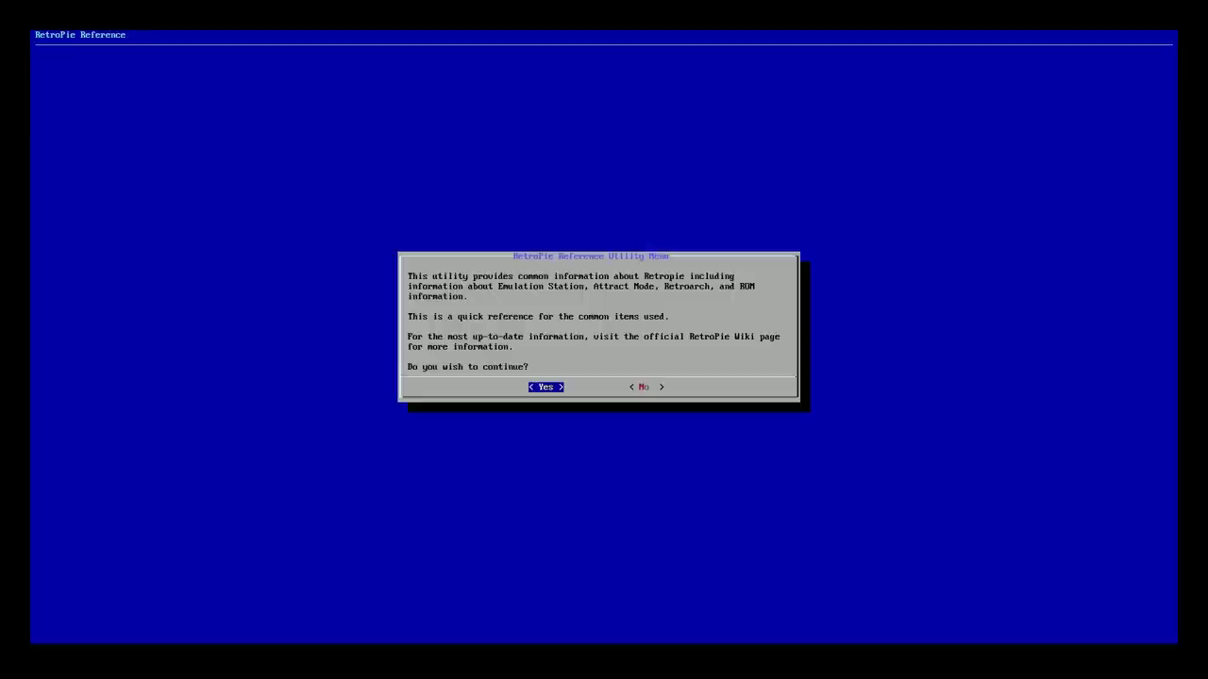
key(Return)
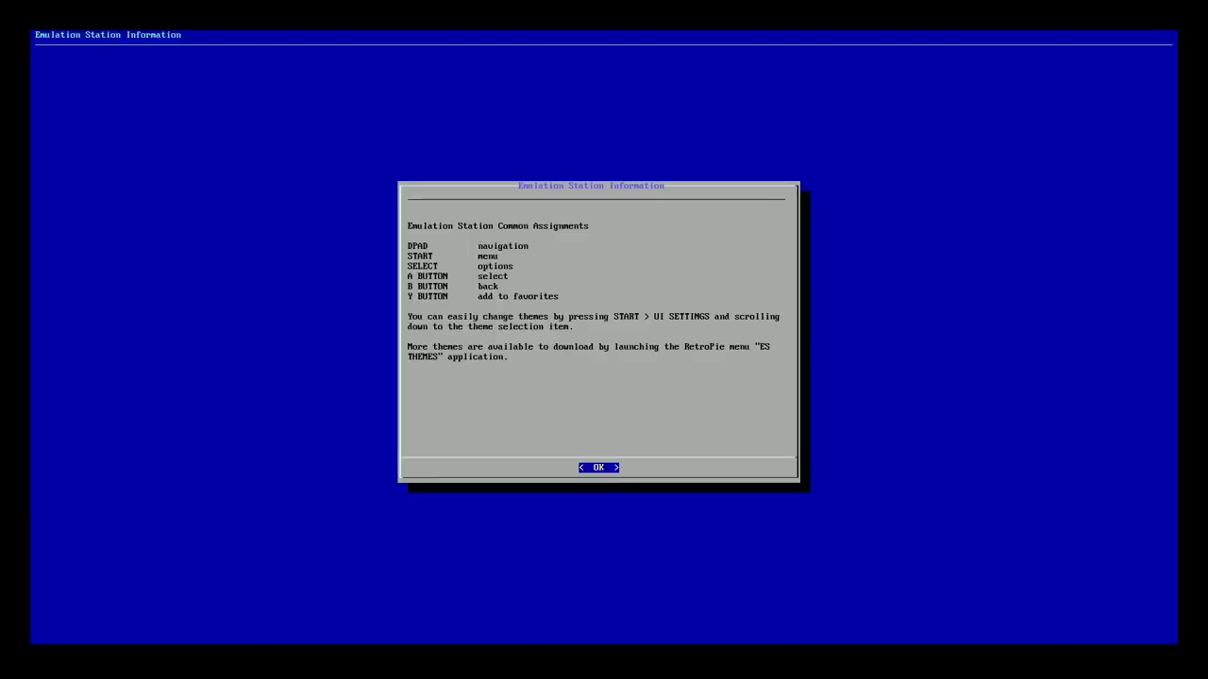
Close the Emulation Station information and view the RetroArch default common assignments
key(Return)
key(Down)
key(Down)
key(Down)
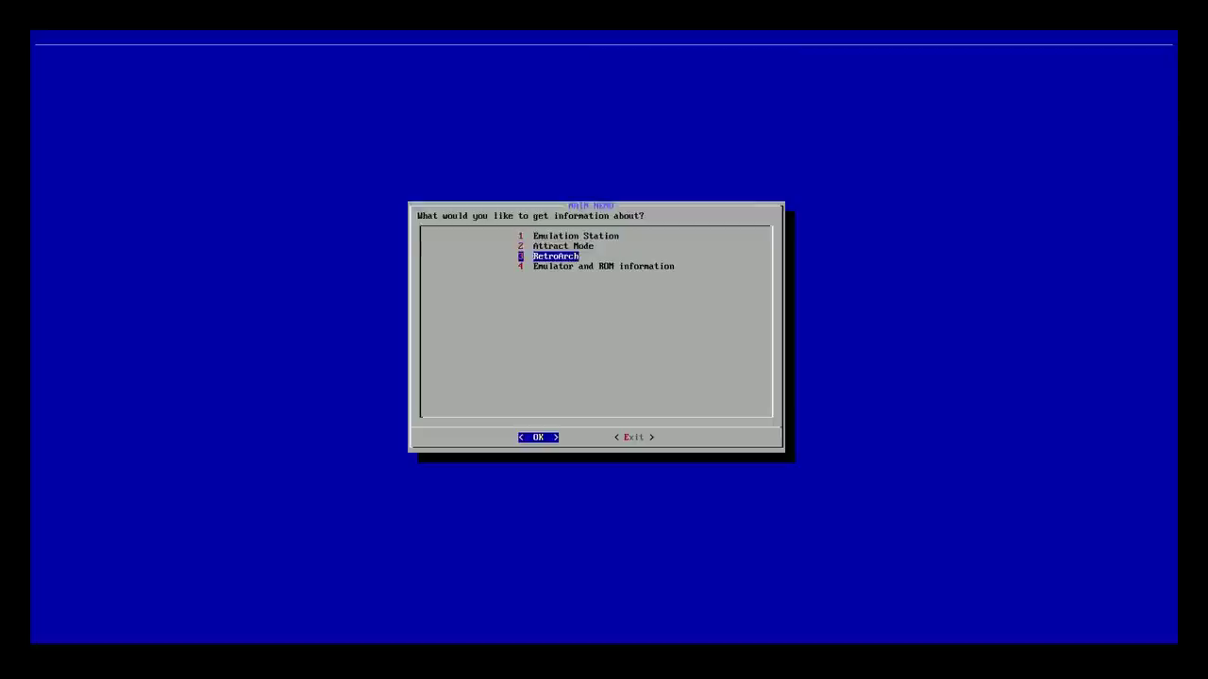
key(Up)
key(Down)
key(Up)
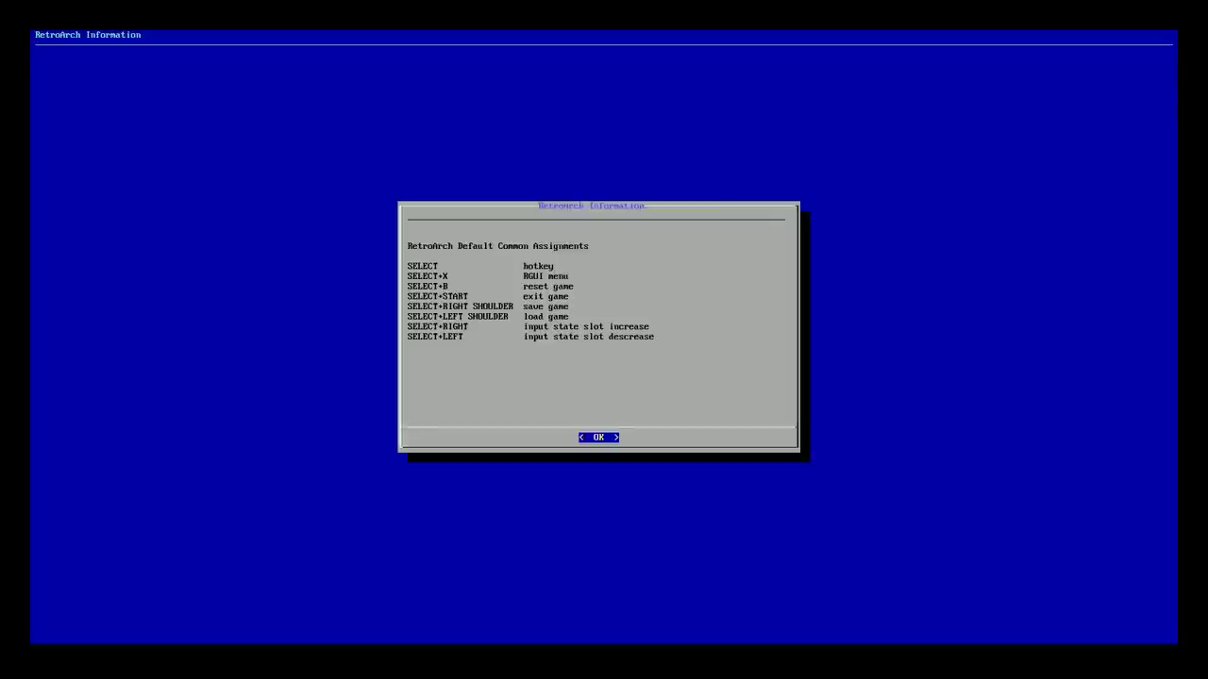
Open the emulator and ROM information list and view the entry for Atari 2600
key(Return)
key(Down)
key(Down)
key(Down)
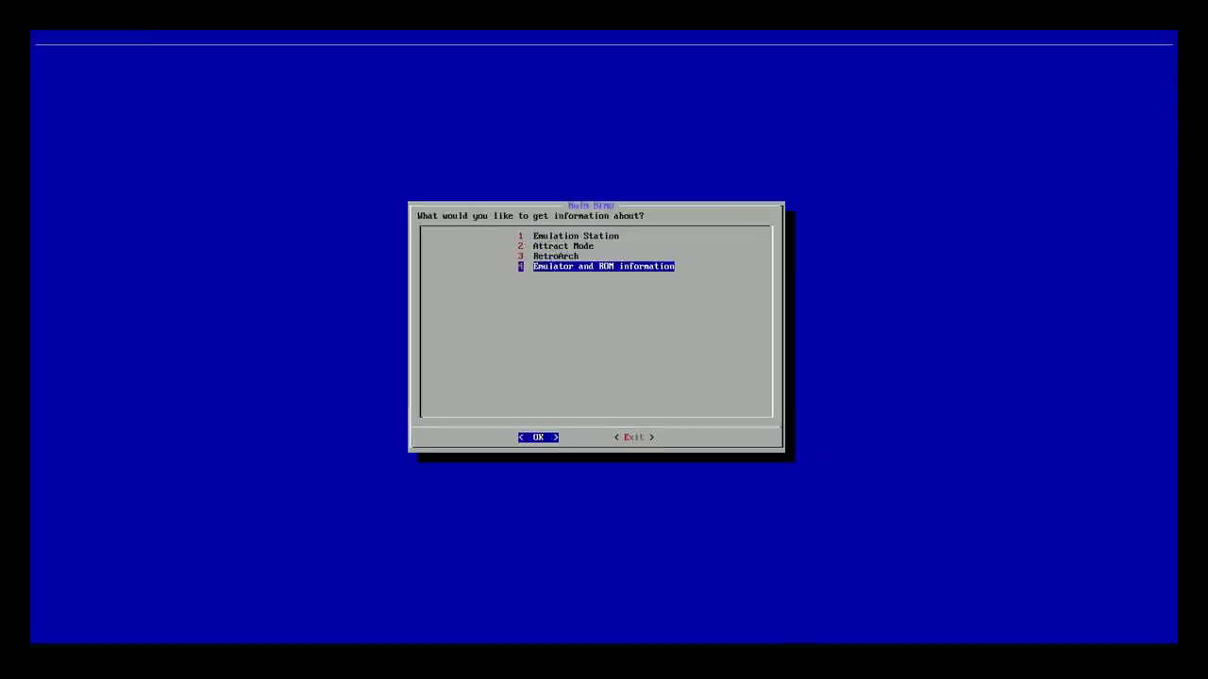
key(Return)
key(Down)
key(Down)
key(Down)
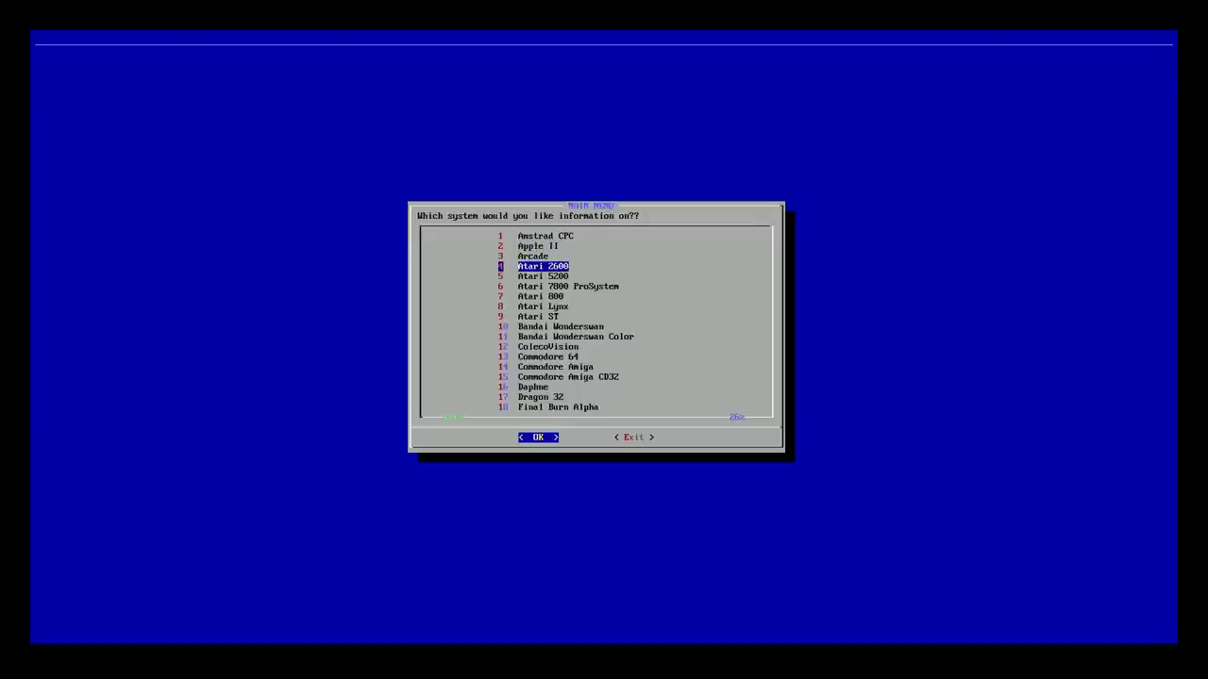
key(Down)
key(Down)
key(Up)
key(Up)
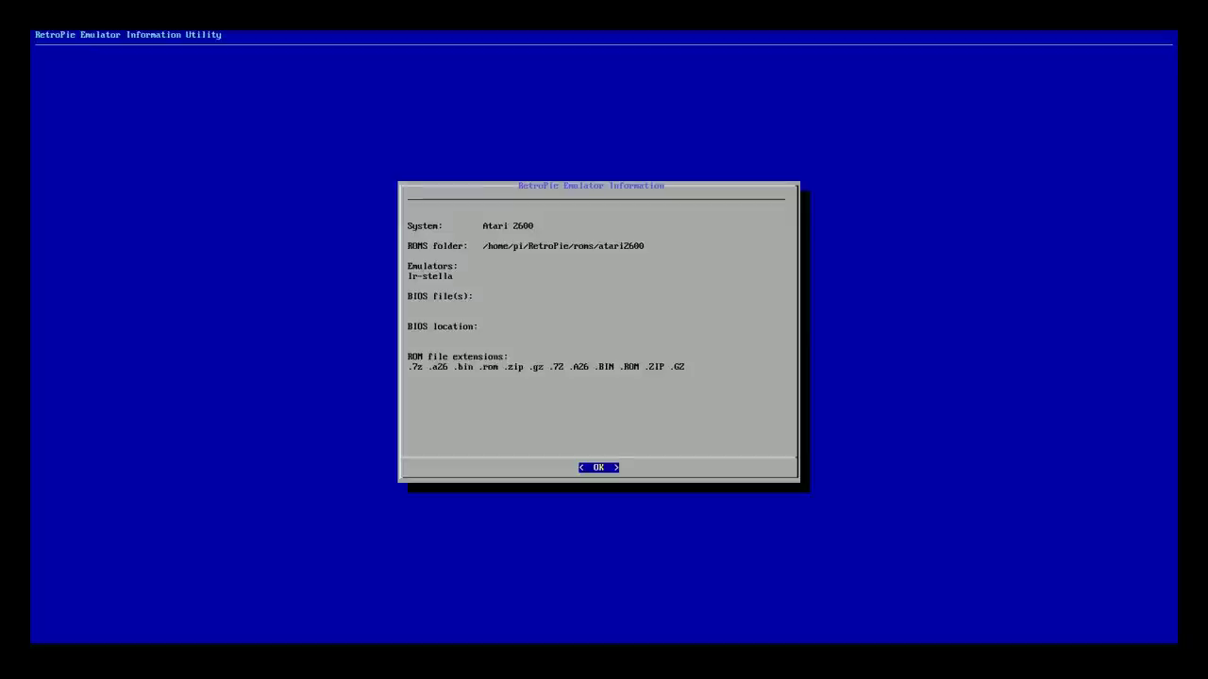
Close the Atari 2600 information and exit the RetroPie Reference utility
key(Return)
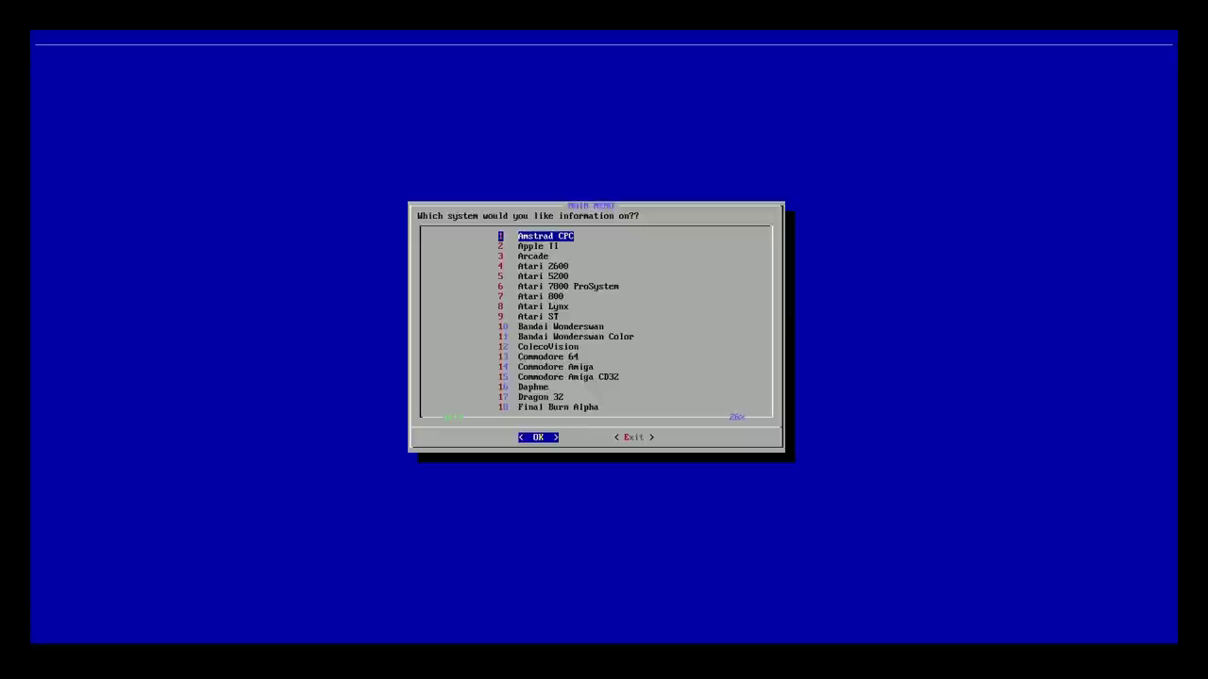
key(Tab)
key(Return)
key(Tab)
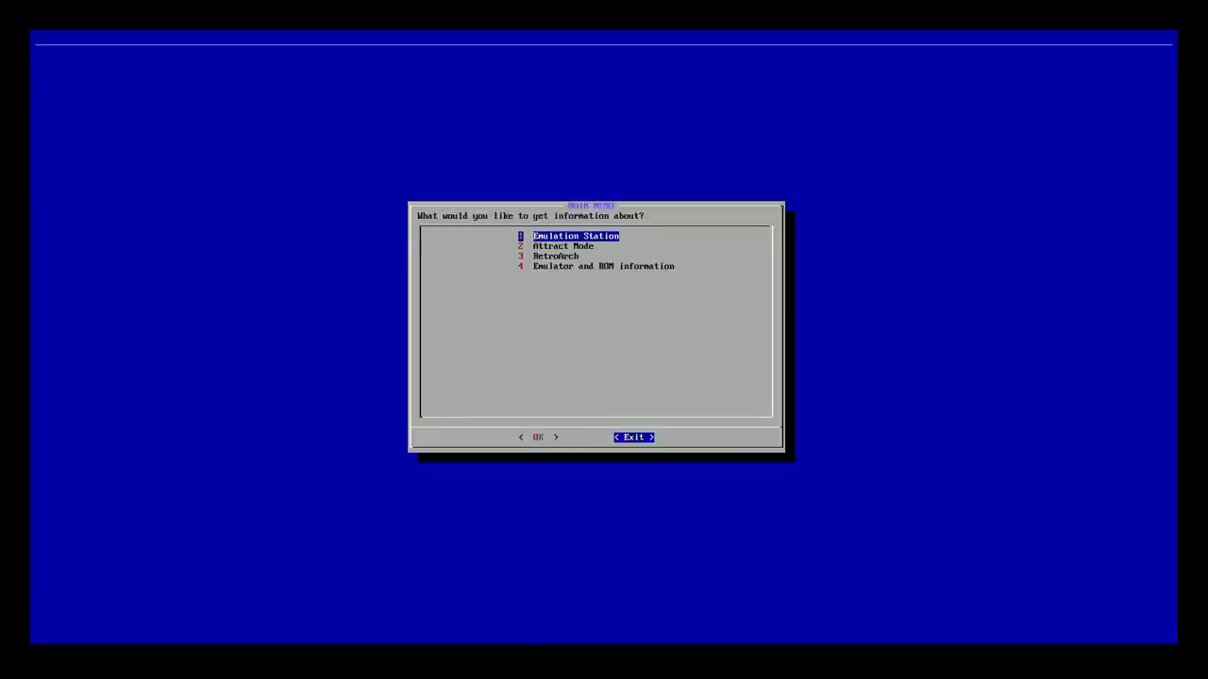
key(Return)
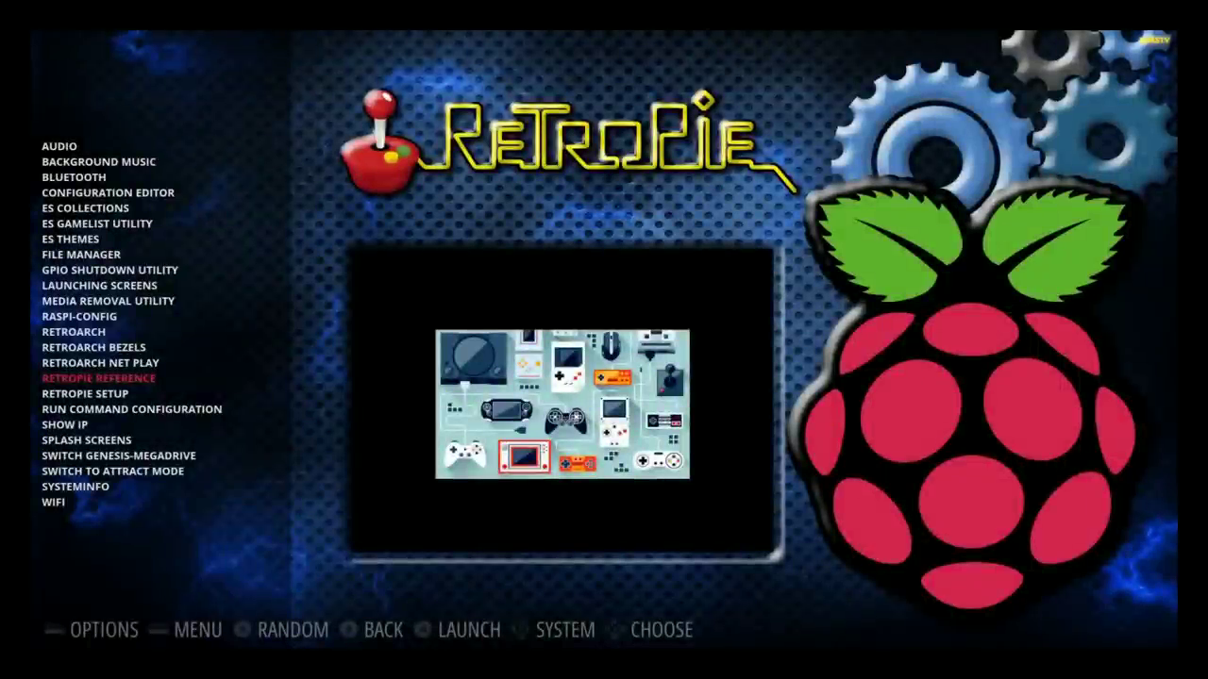
Look through the tools from RetroPie Setup and Run Command Configuration down to Switch Genesis-Megadrive
key(Down)
key(Down)
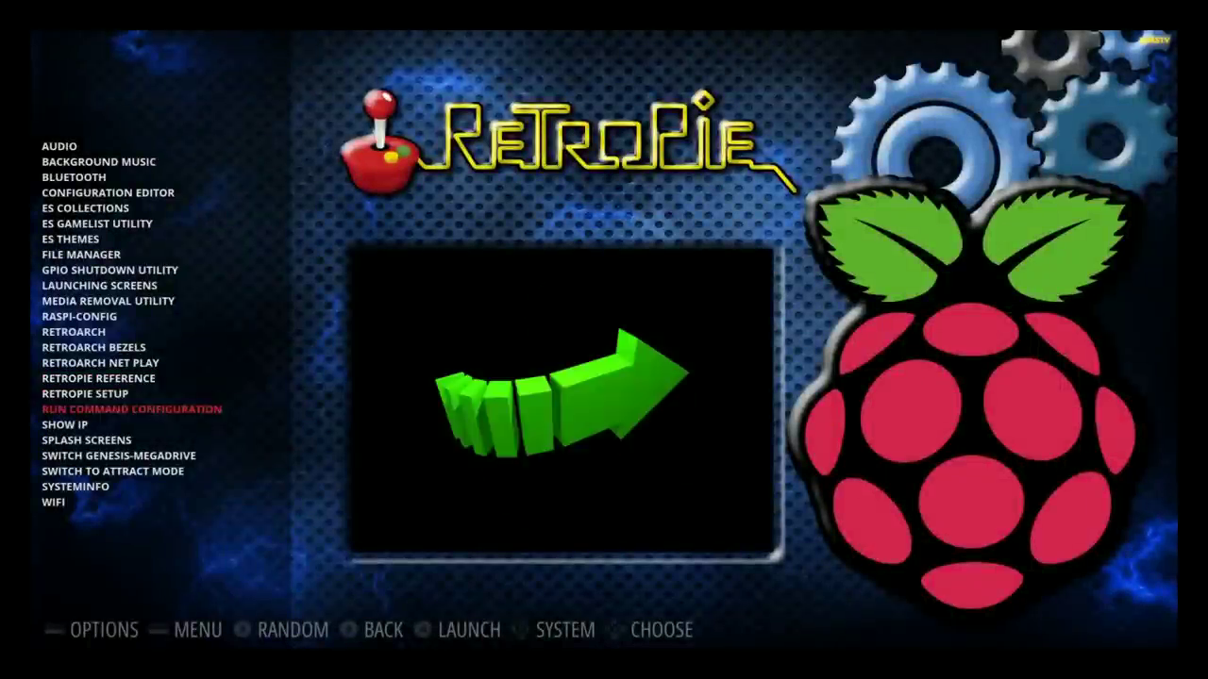
key(Down)
key(Down)
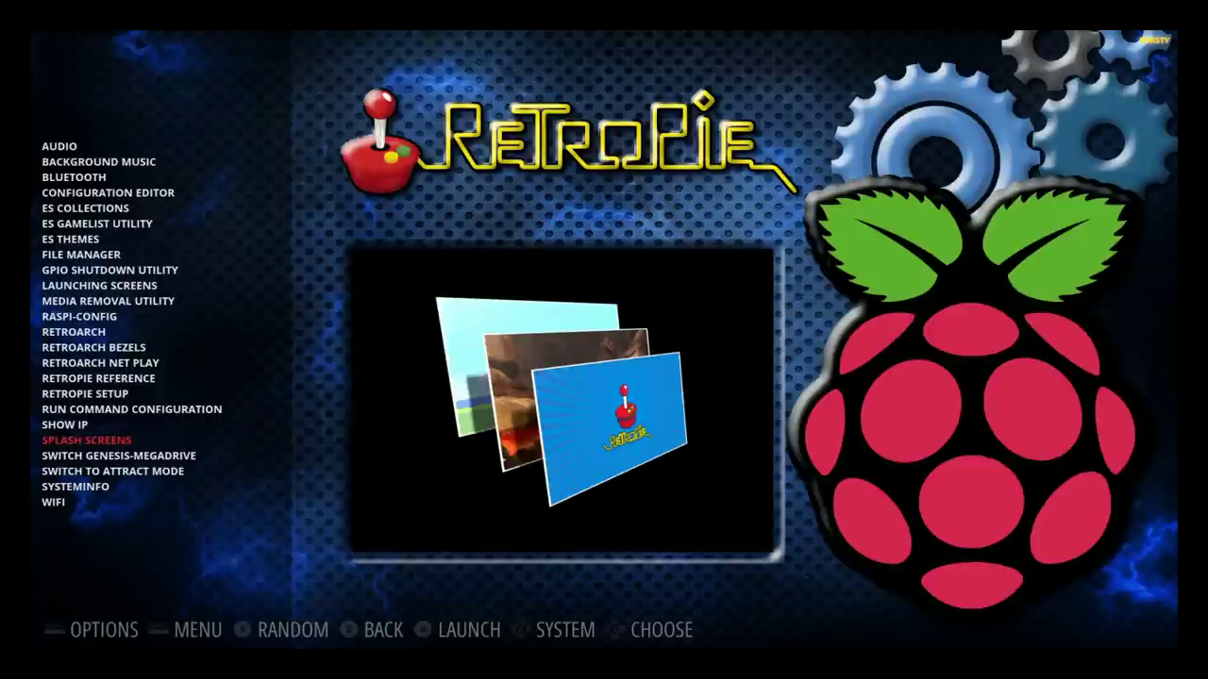
key(Down)
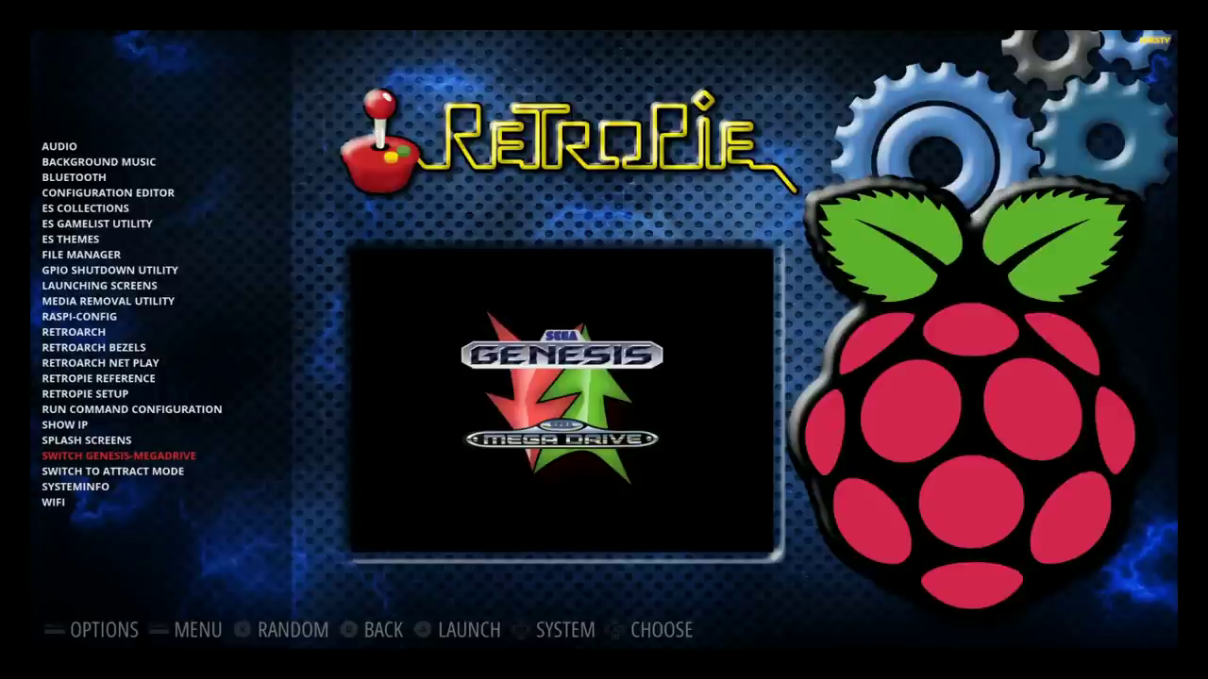
Return to the system carousel, browse forward past WonderSwan Color and ResidualVM, and open the RetroPie system
key(Escape)
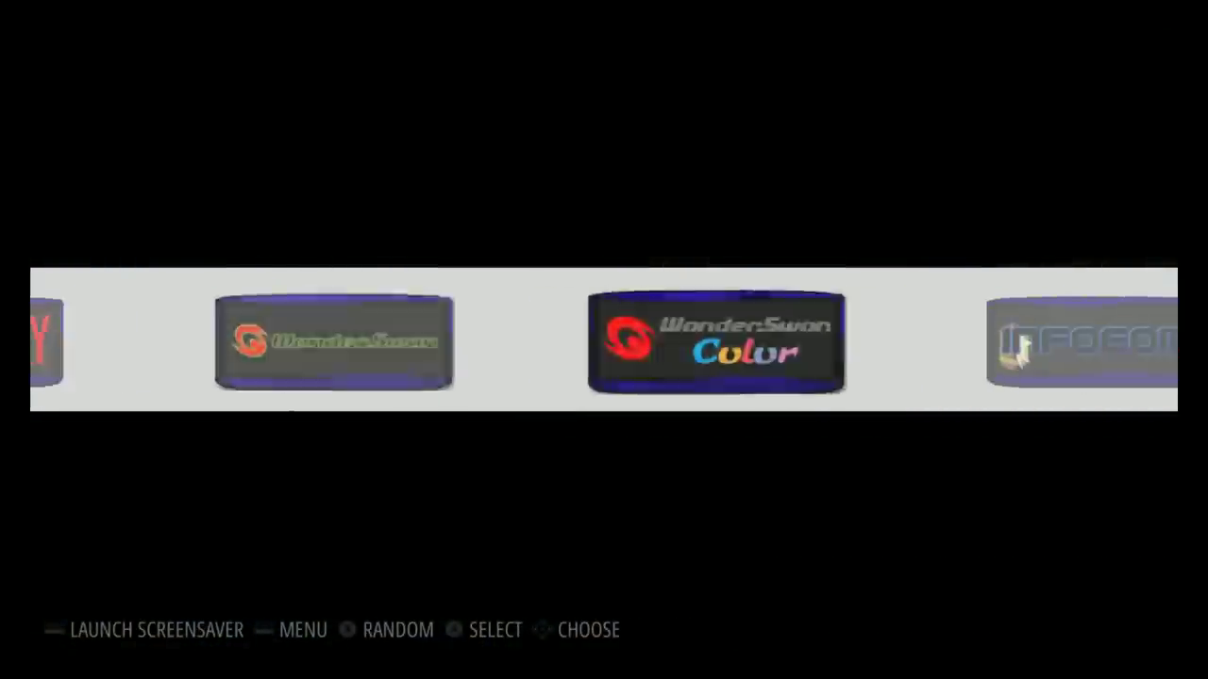
key(Right)
key(Right)
key(Right)
key(Right)
key(Right)
key(Right)
key(Right)
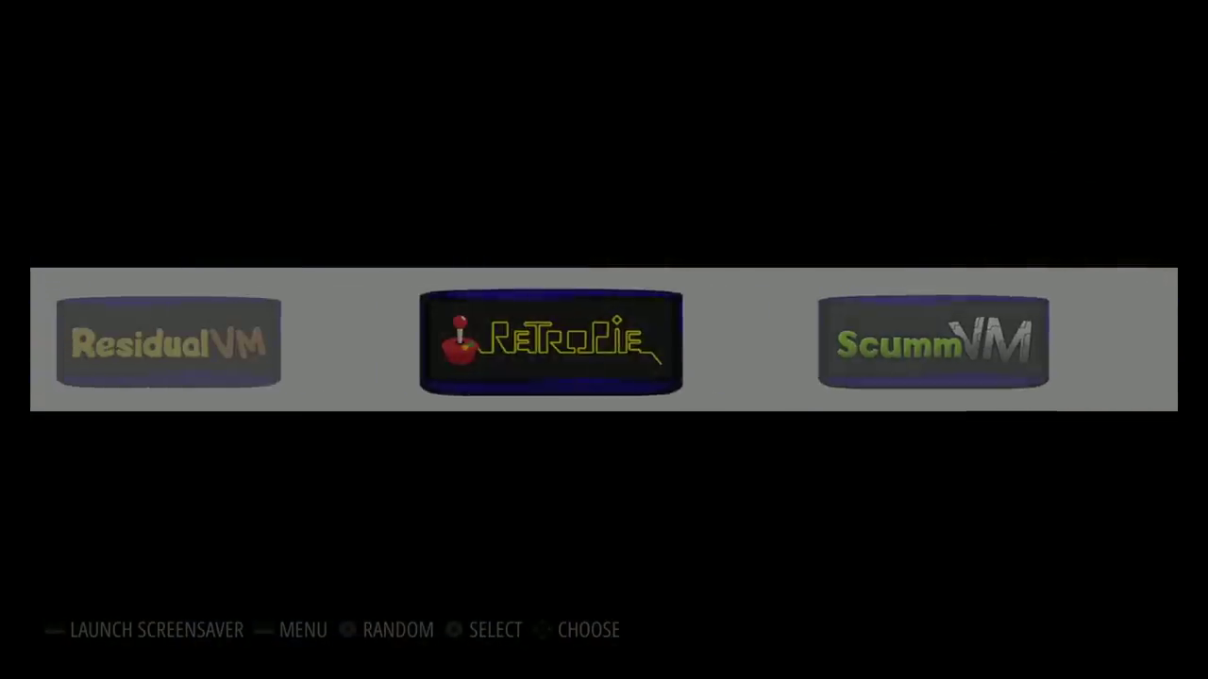
key(Return)
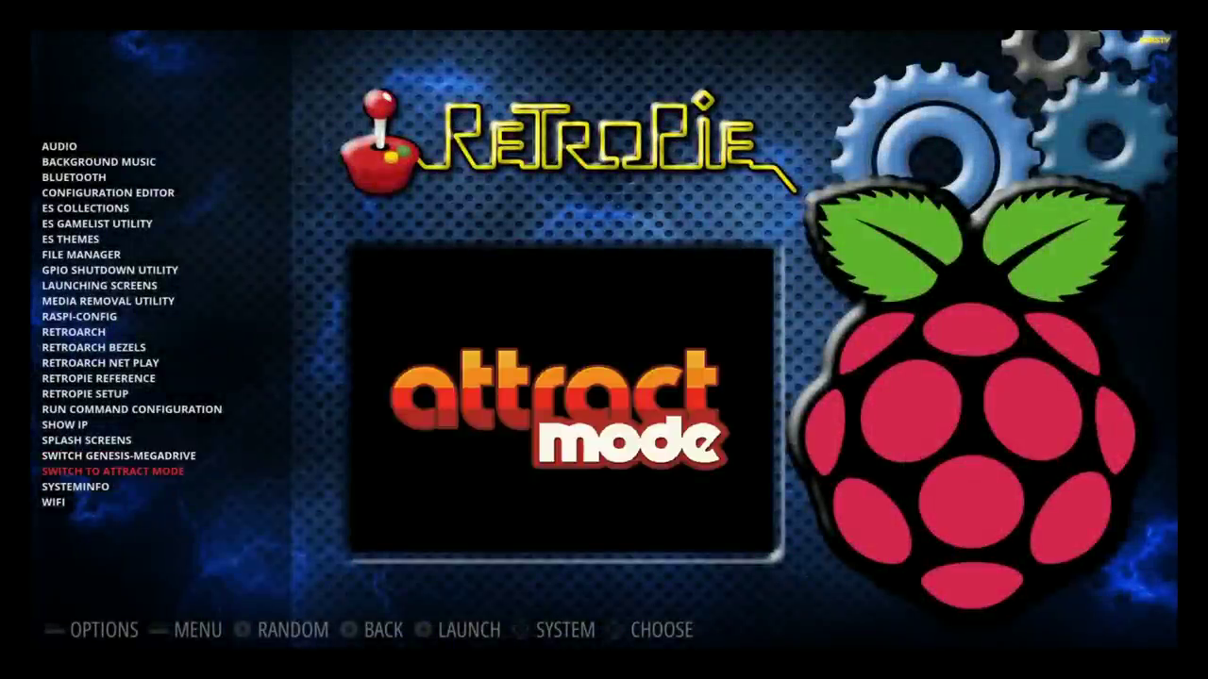
Leave the RetroPie tools and browse the carousel forward past ScummVM, Sega 32X and Sega CD to Super Famicom
key(Escape)
key(Right)
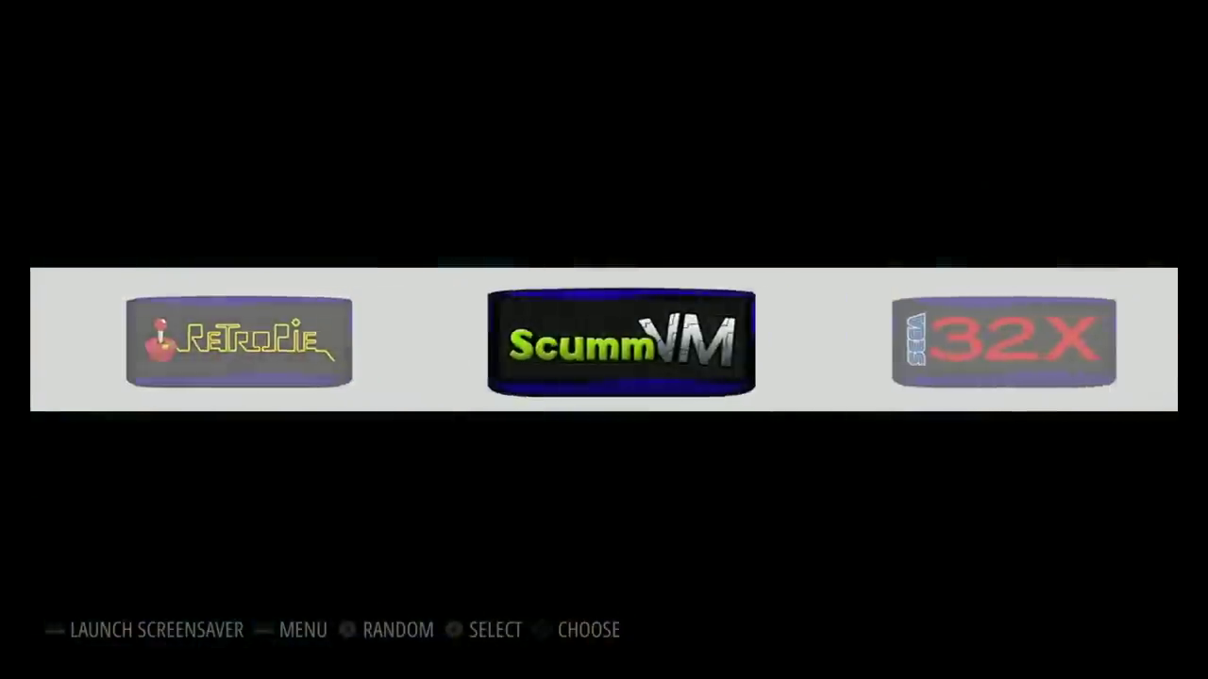
key(Right)
key(Right)
key(Right)
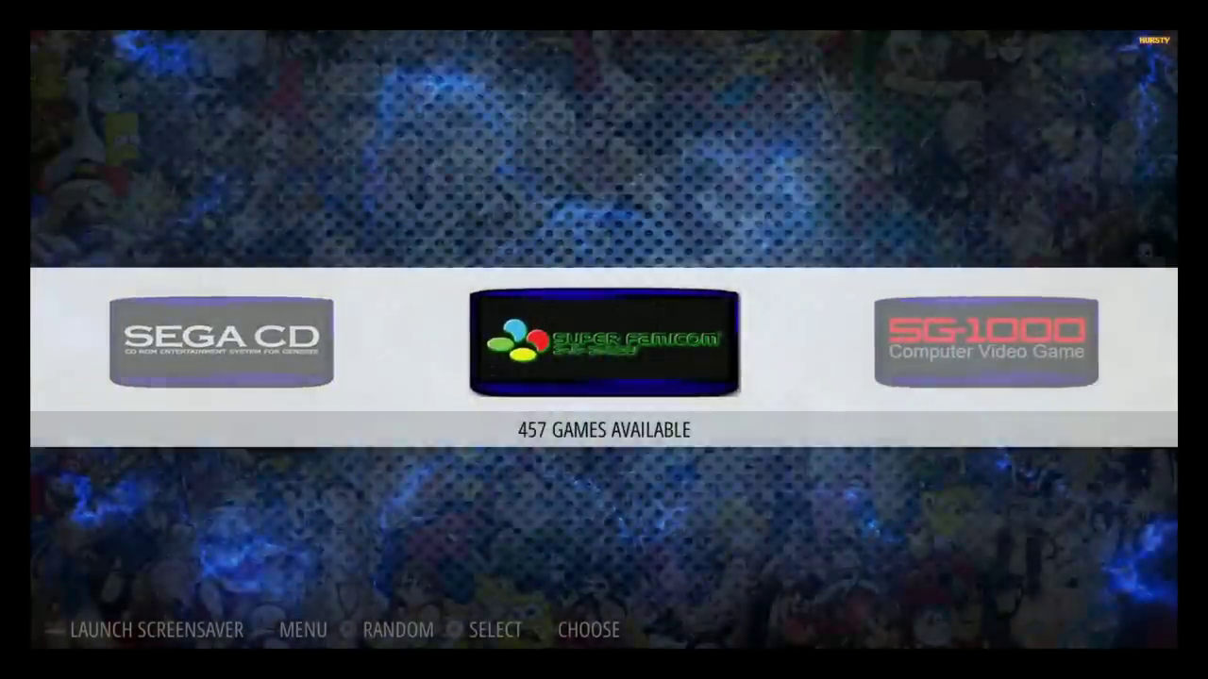
Browse the system carousel back from Super Famicom to RetroPie and open its tools
key(Left)
key(Left)
key(Left)
key(Left)
key(Left)
key(Left)
key(Right)
key(Right)
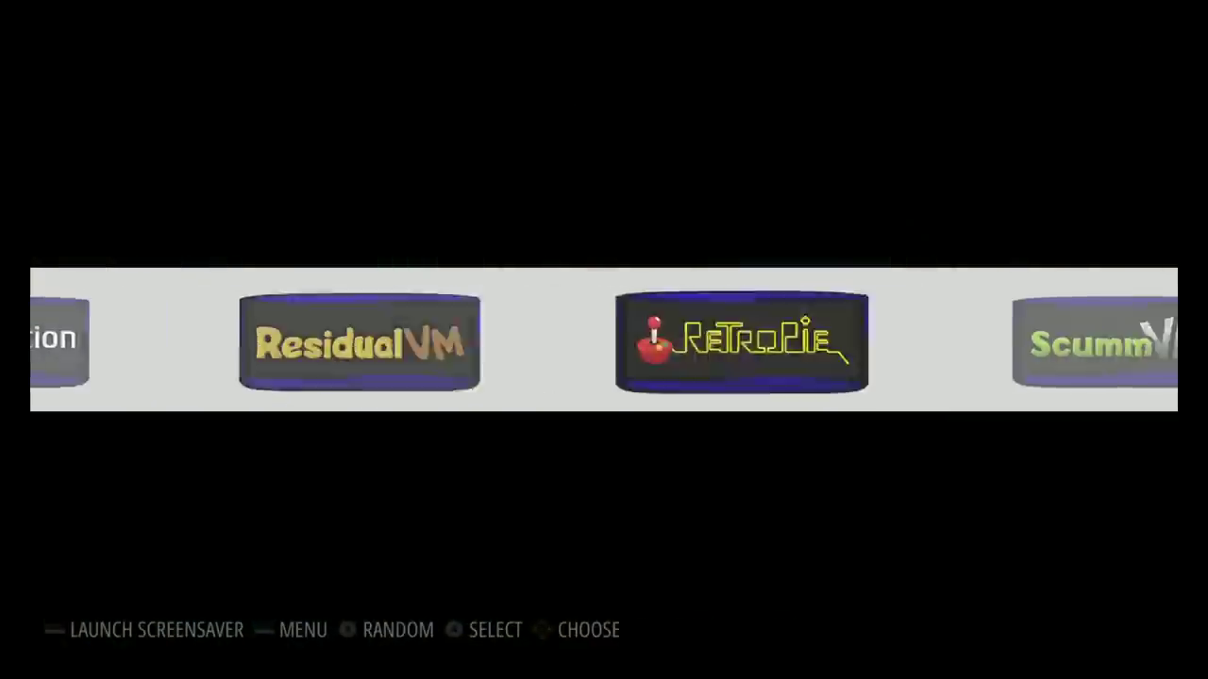
key(Return)
key(Up)
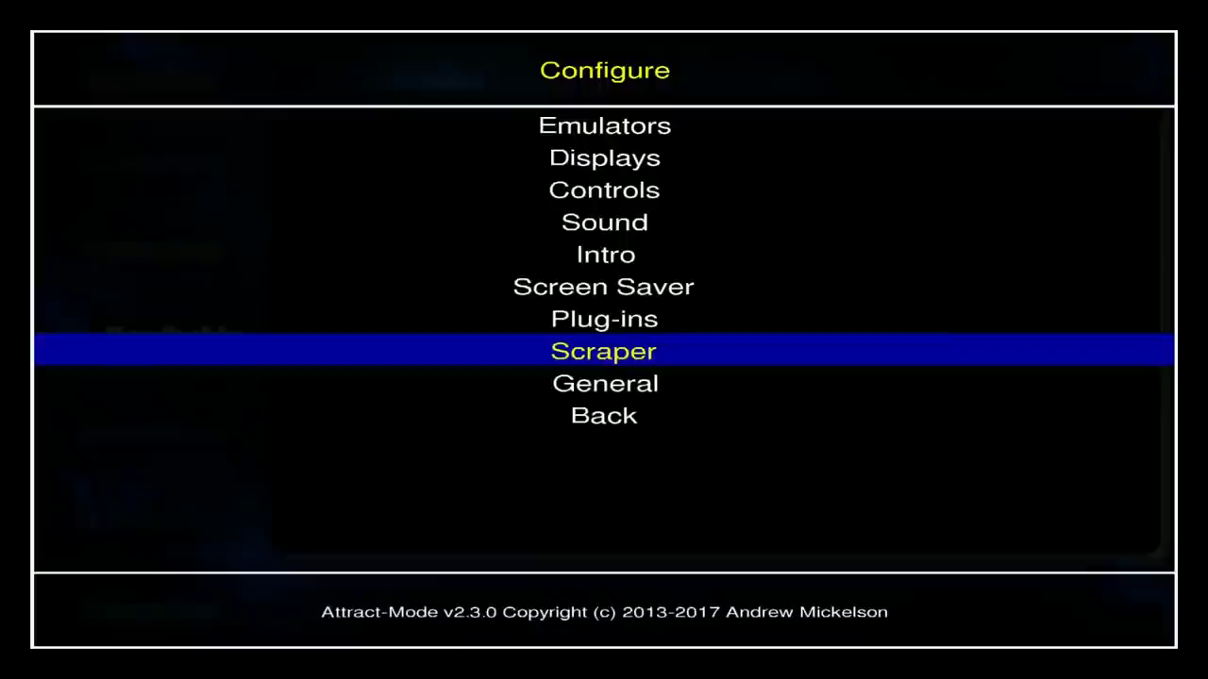
Look through the Attract-Mode Configure options, including General, Scraper, Plug-ins and Screen Saver
key(Down)
key(Down)
key(Up)
key(Up)
key(Up)
key(Up)
key(Up)
key(Up)
key(Up)
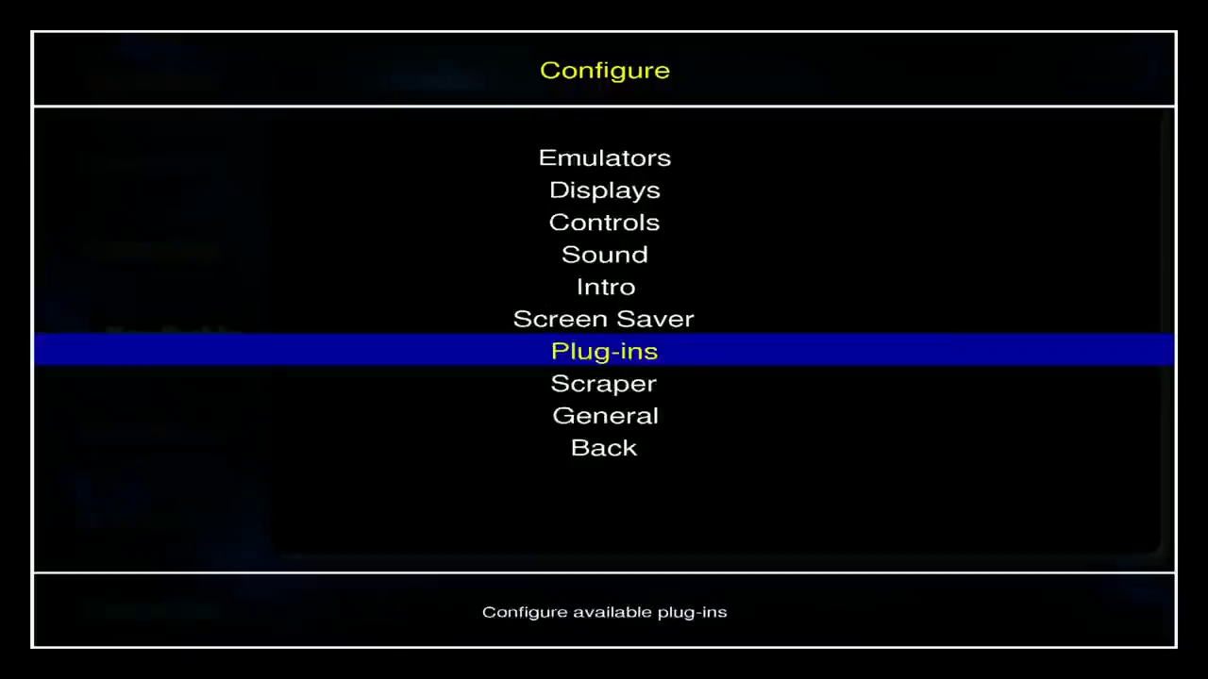
key(Down)
key(Down)
key(Down)
key(Down)
key(Down)
key(Down)
key(Down)
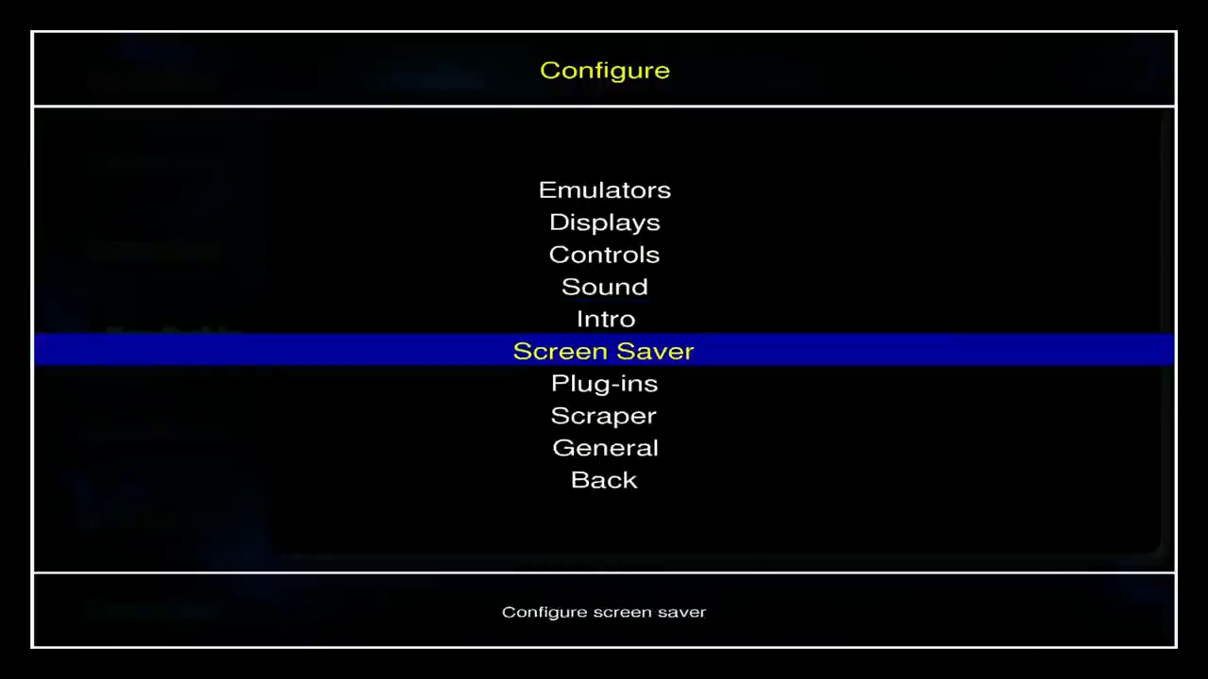
key(Return)
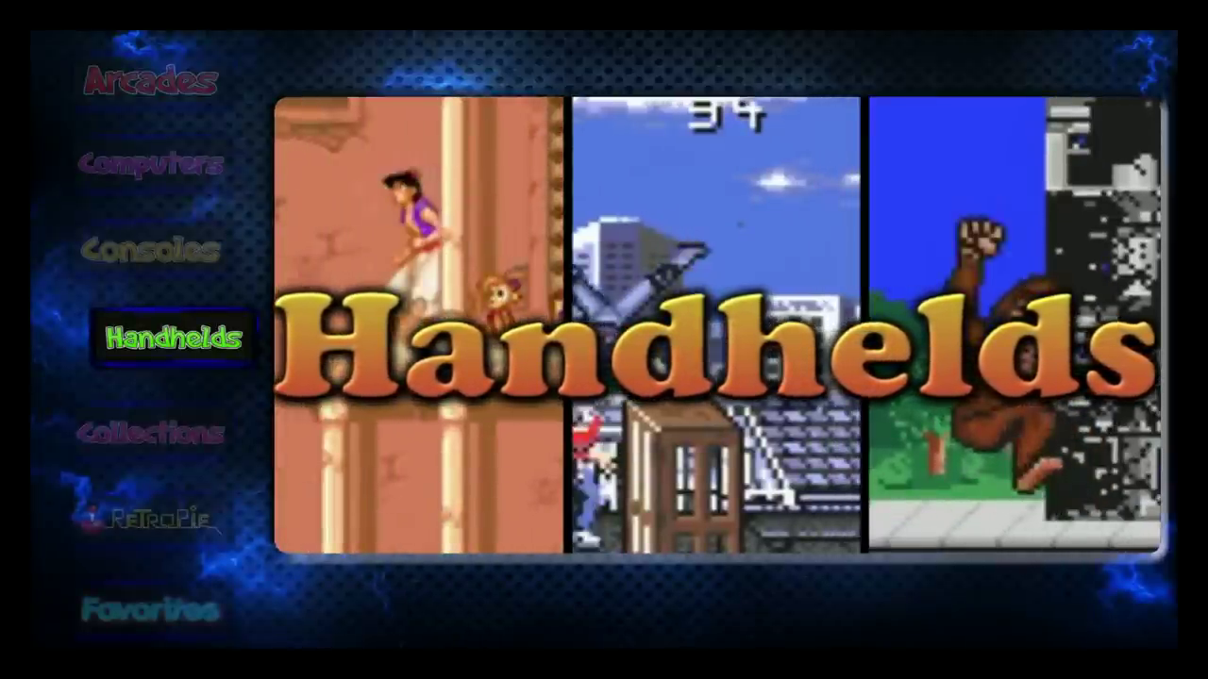
Open the RetroPie display in Attract-Mode and go to the Attract Mode System Utility
key(Down)
key(Down)
key(Return)
key(Up)
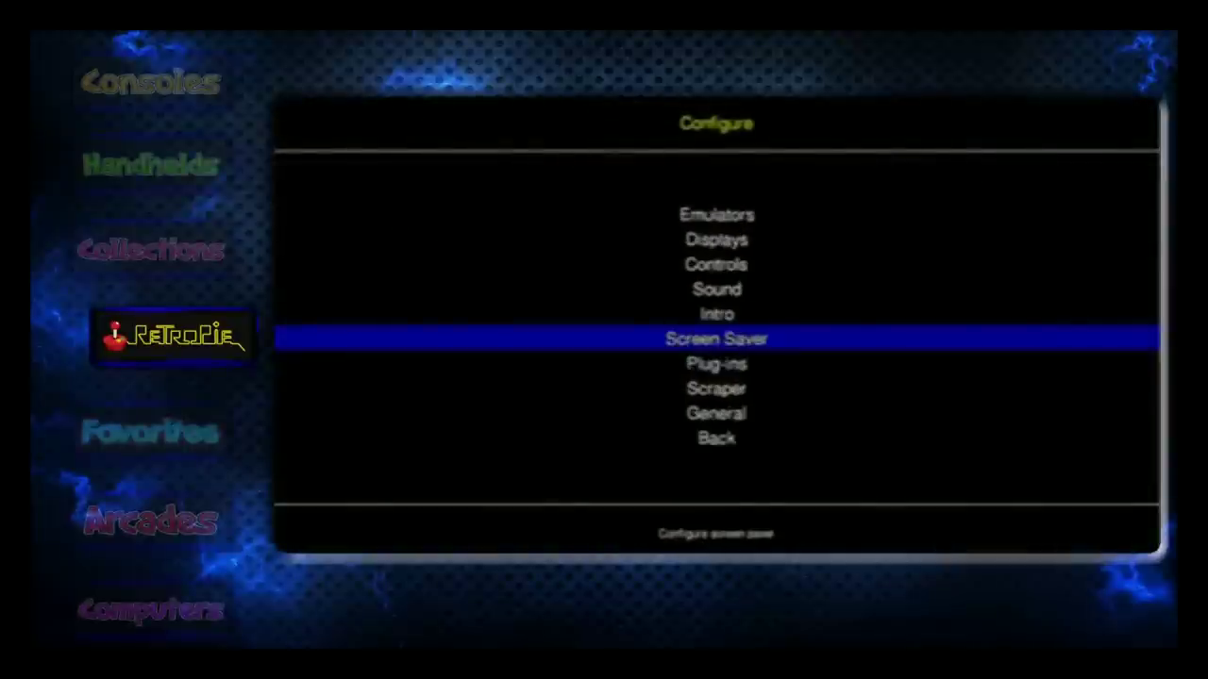
key(Up)
key(Up)
key(Up)
key(Return)
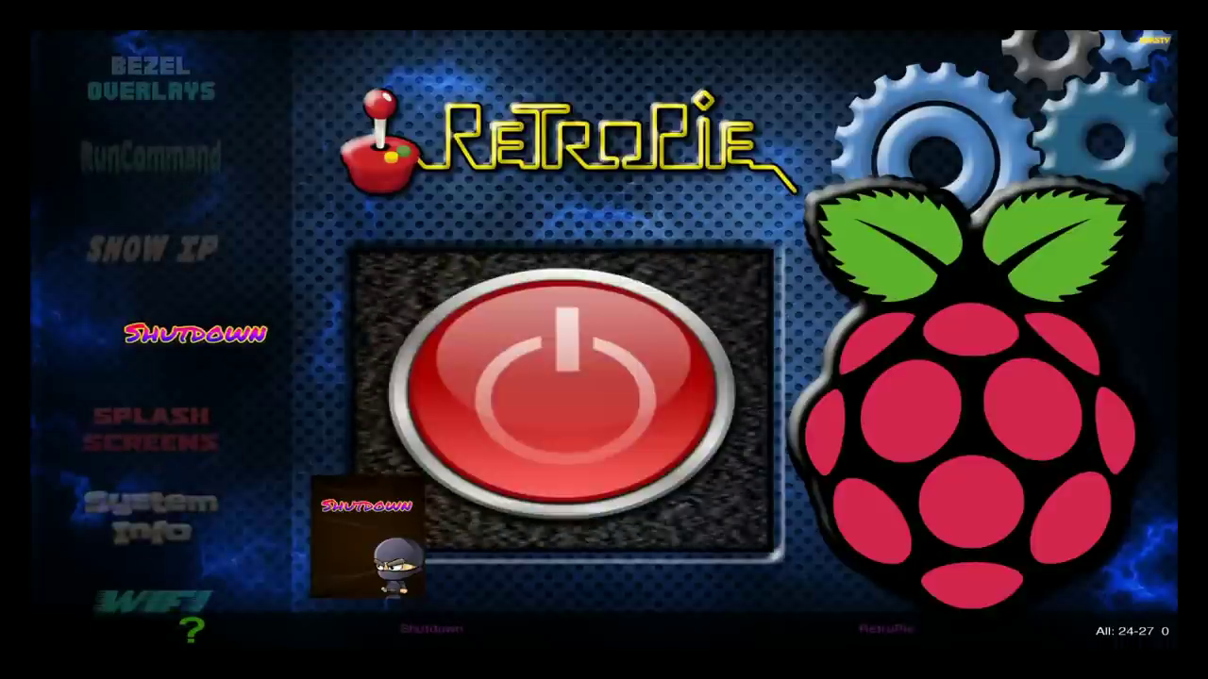
key(Down)
key(Down)
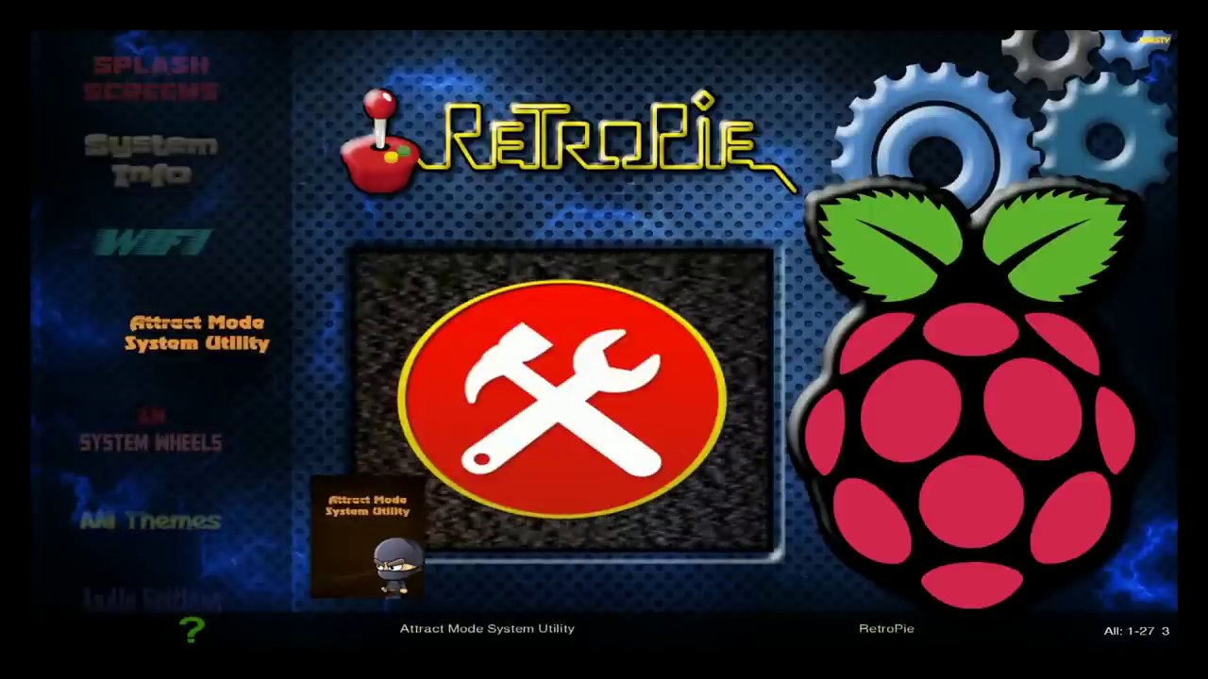
Look through the RetroPie tools from AM System Wheels through Audio Settings and Bluetooth to Display Utility
key(Down)
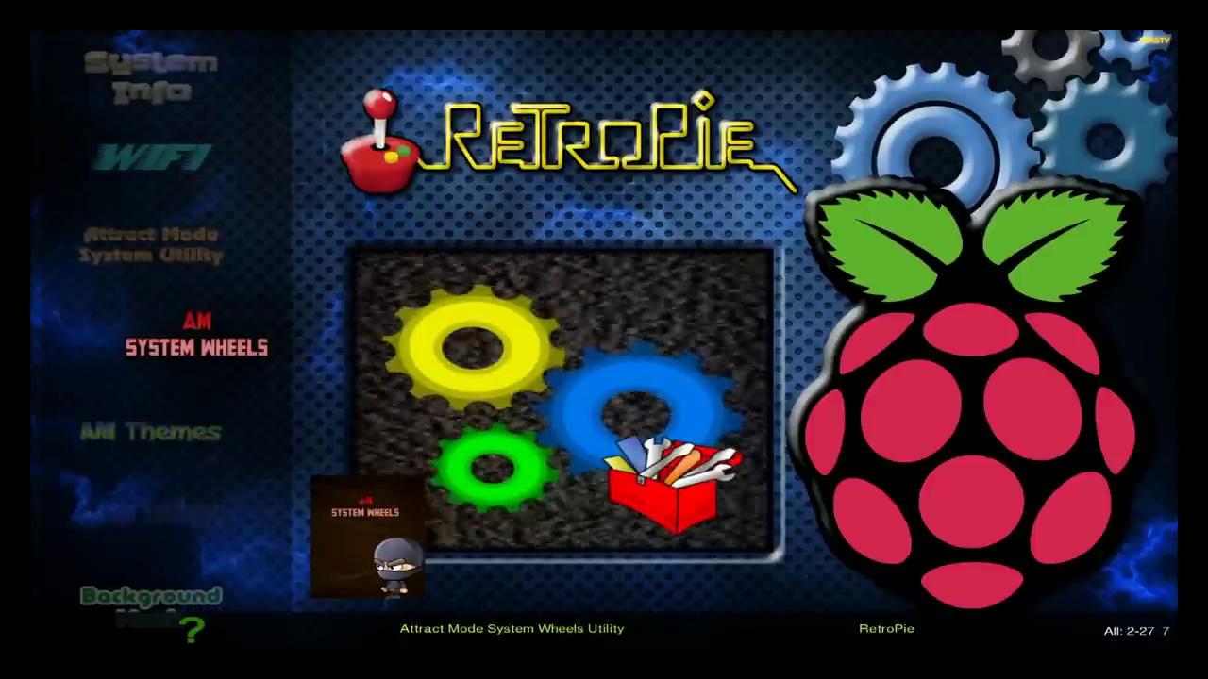
key(Down)
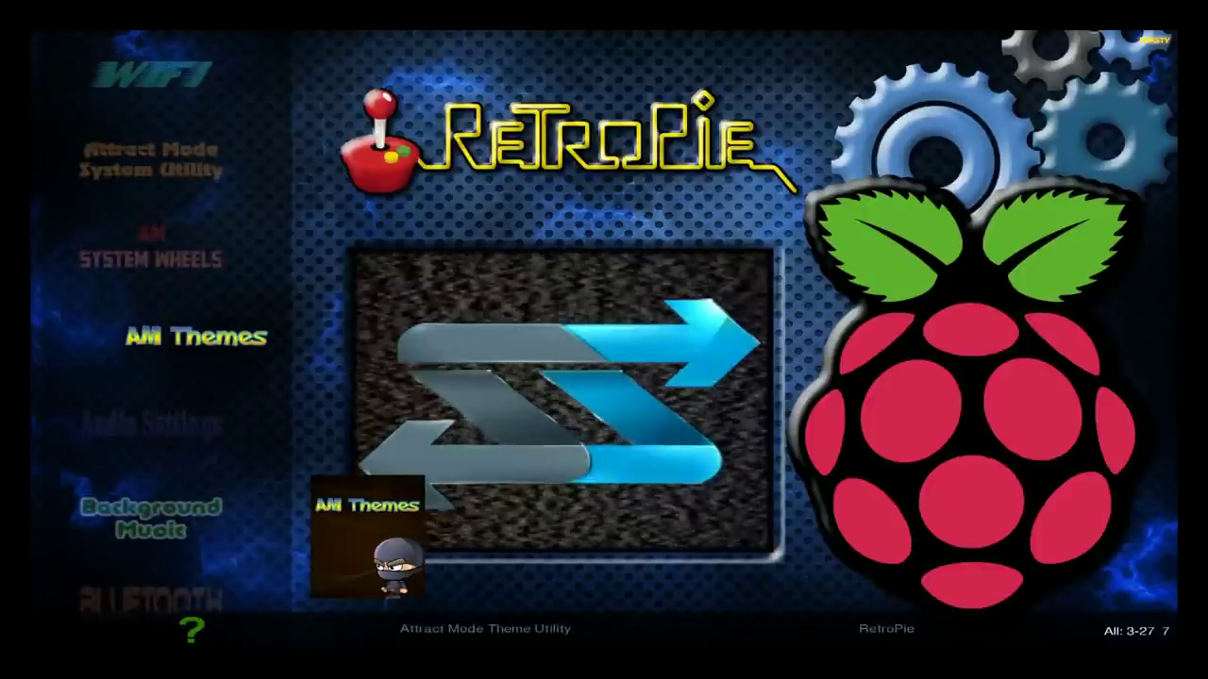
key(Down)
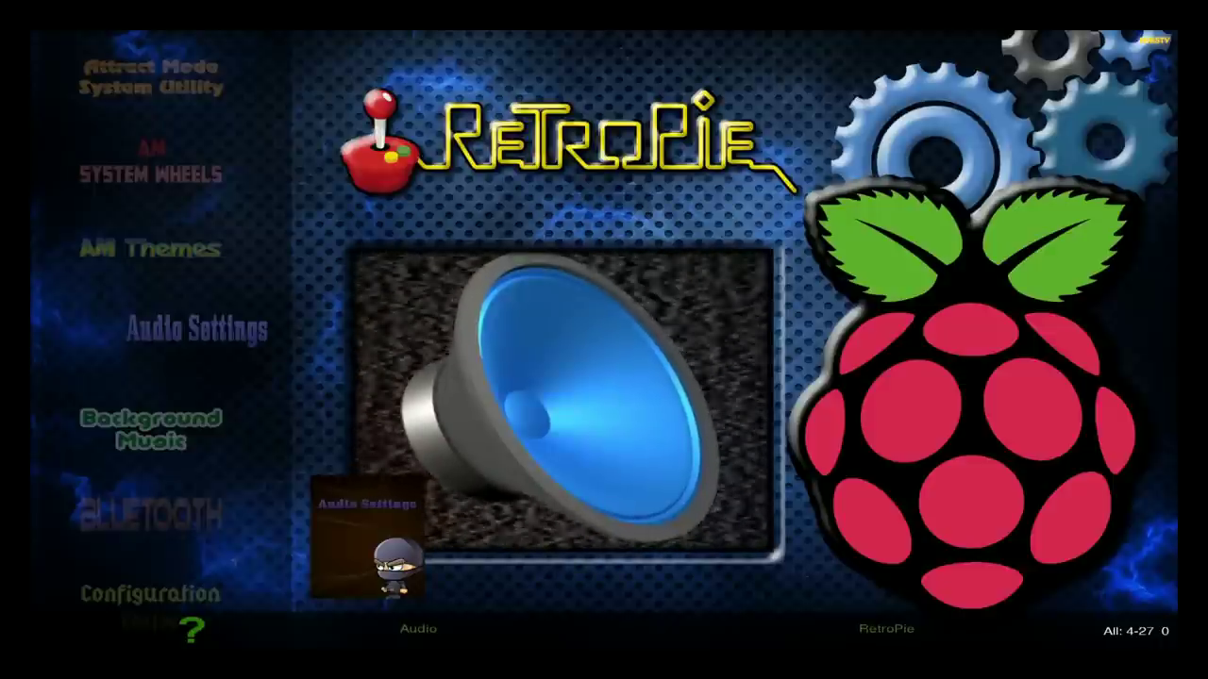
key(Down)
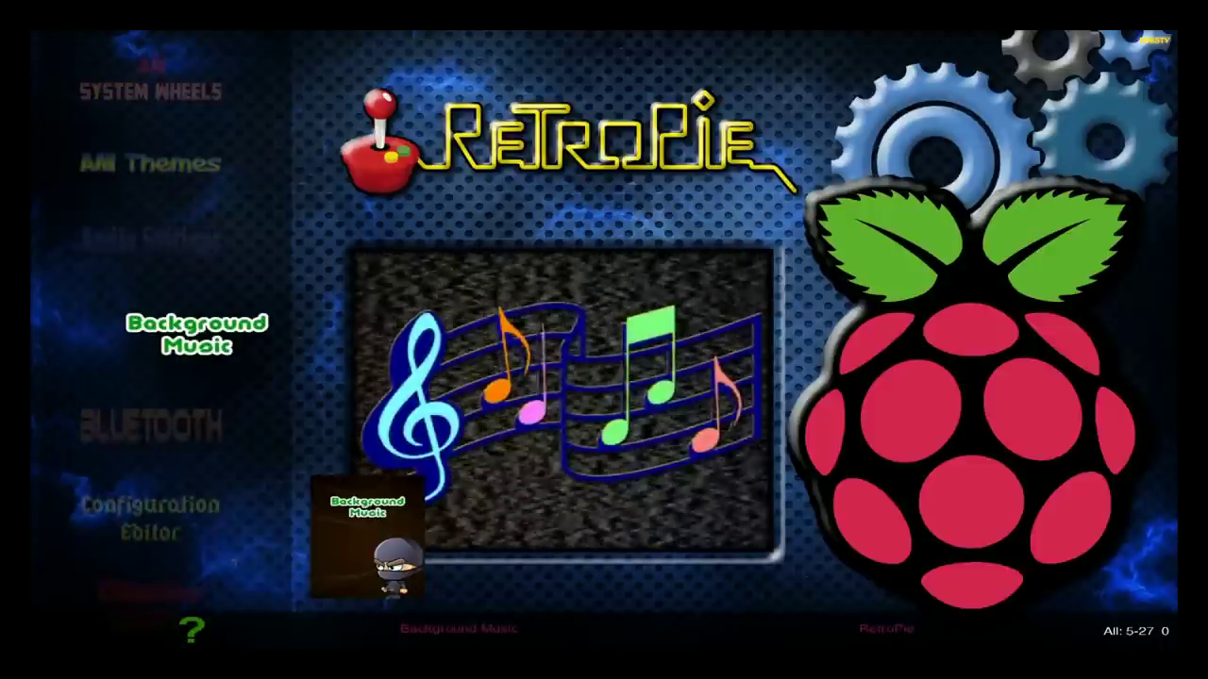
key(Down)
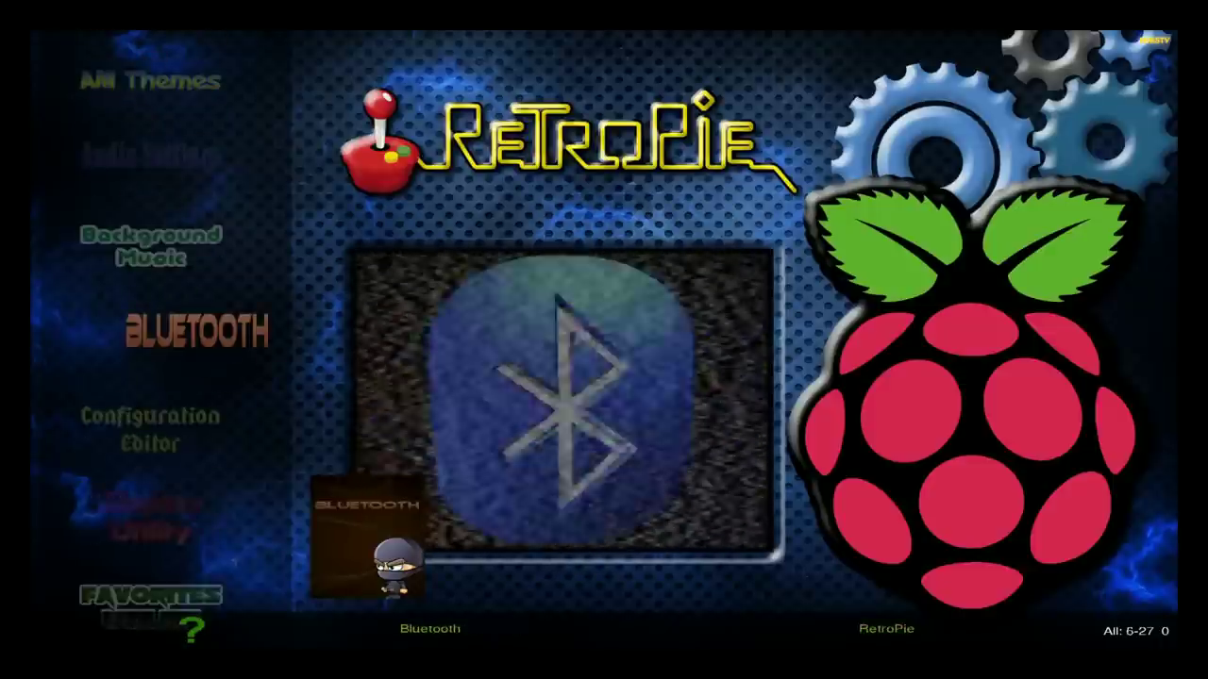
key(Down)
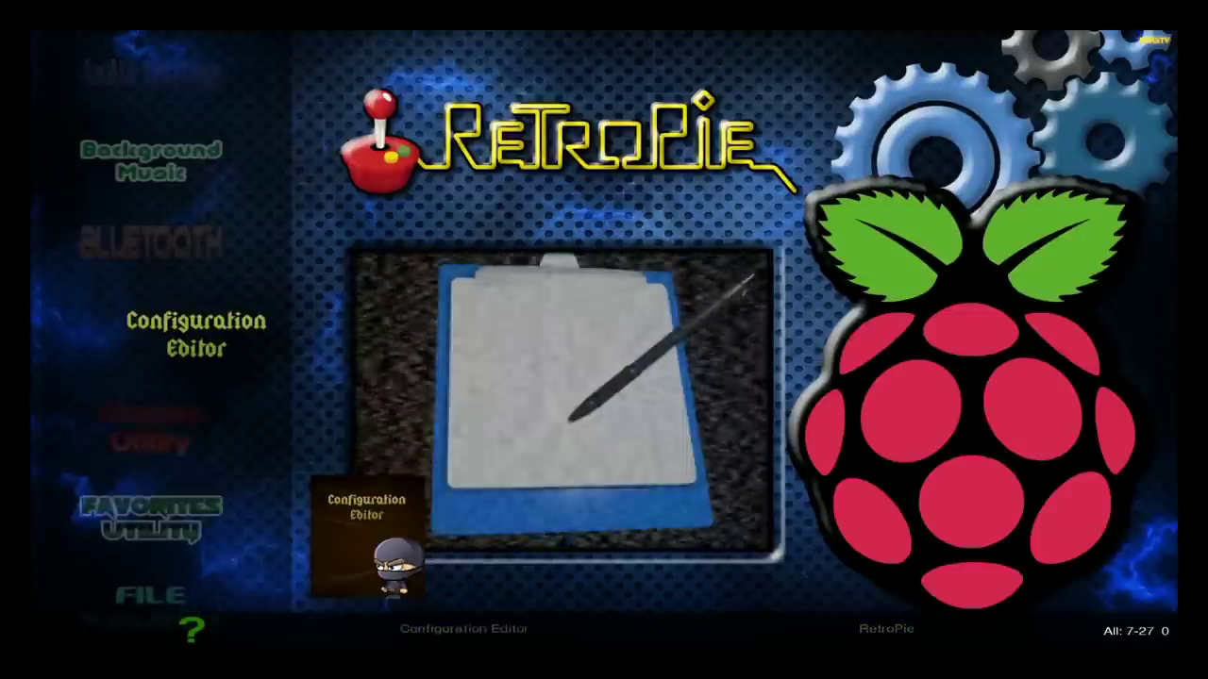
key(Down)
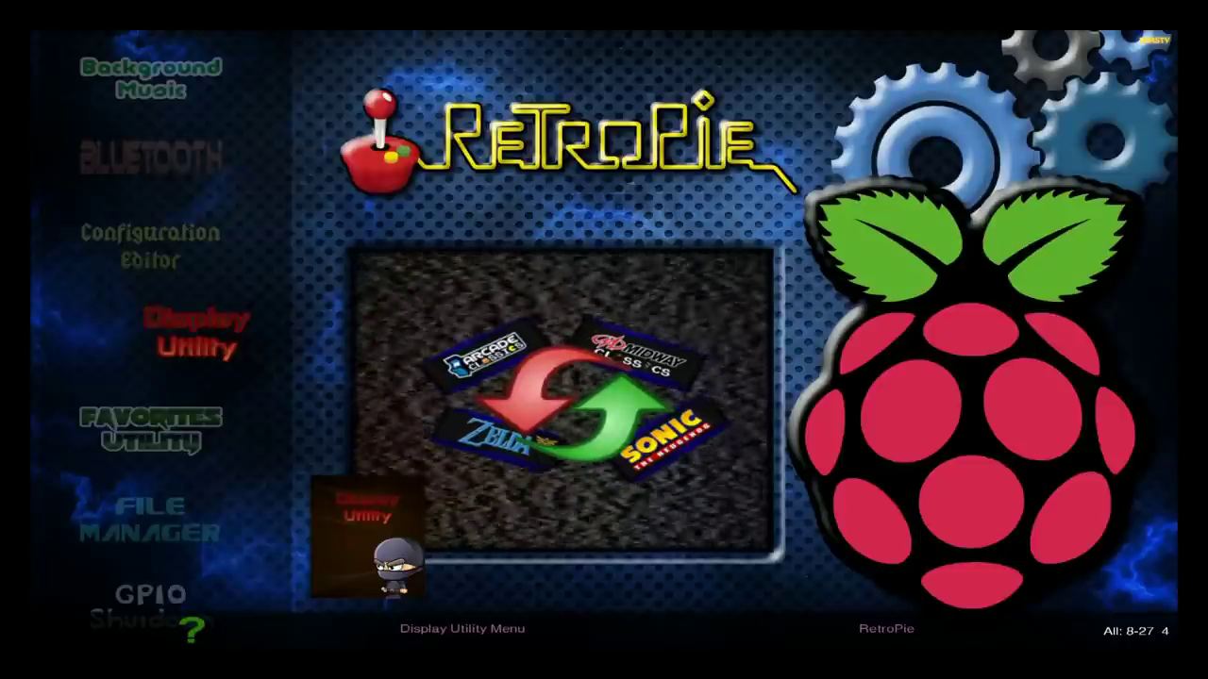
Look through the remaining tools from Favorites Utility through File Manager and Raspi-Config to RetroPie Setup
key(Down)
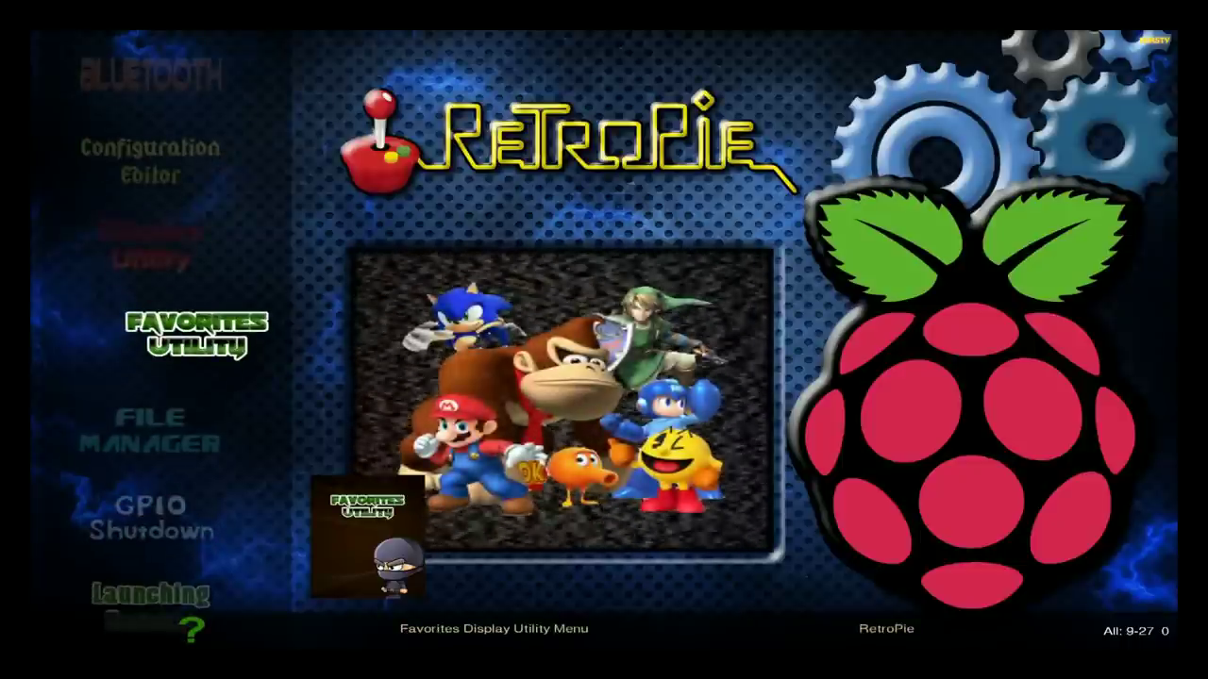
key(Down)
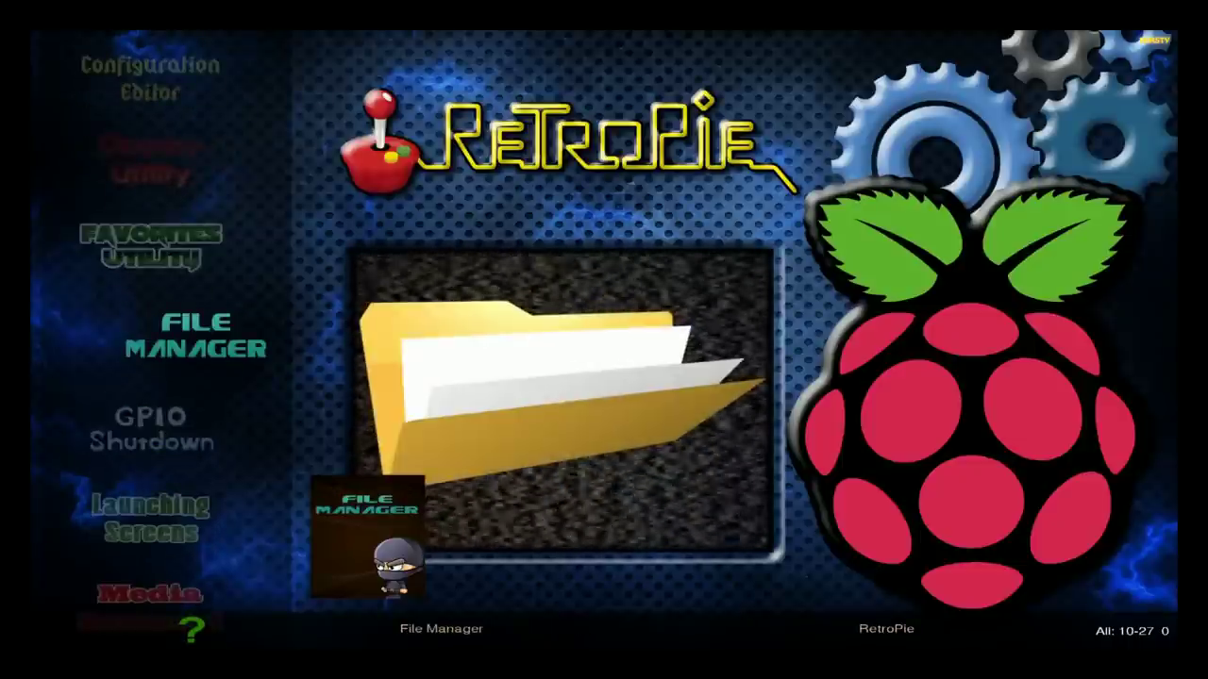
key(Down)
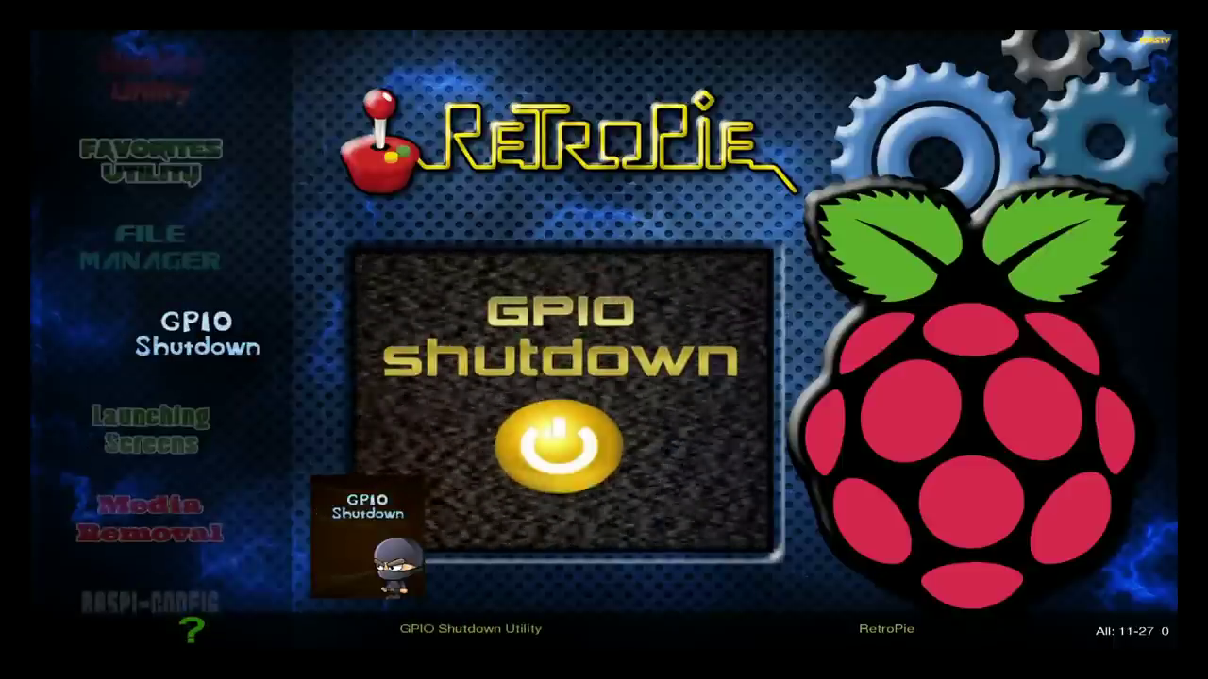
key(Down)
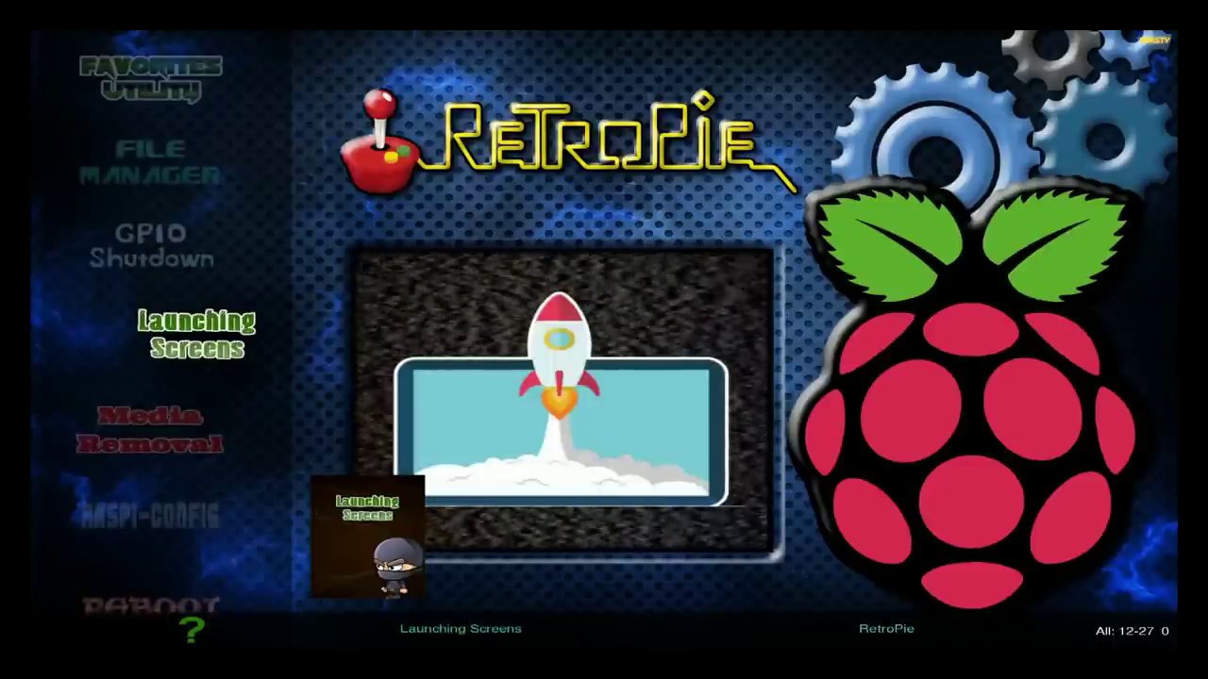
key(Down)
key(Down)
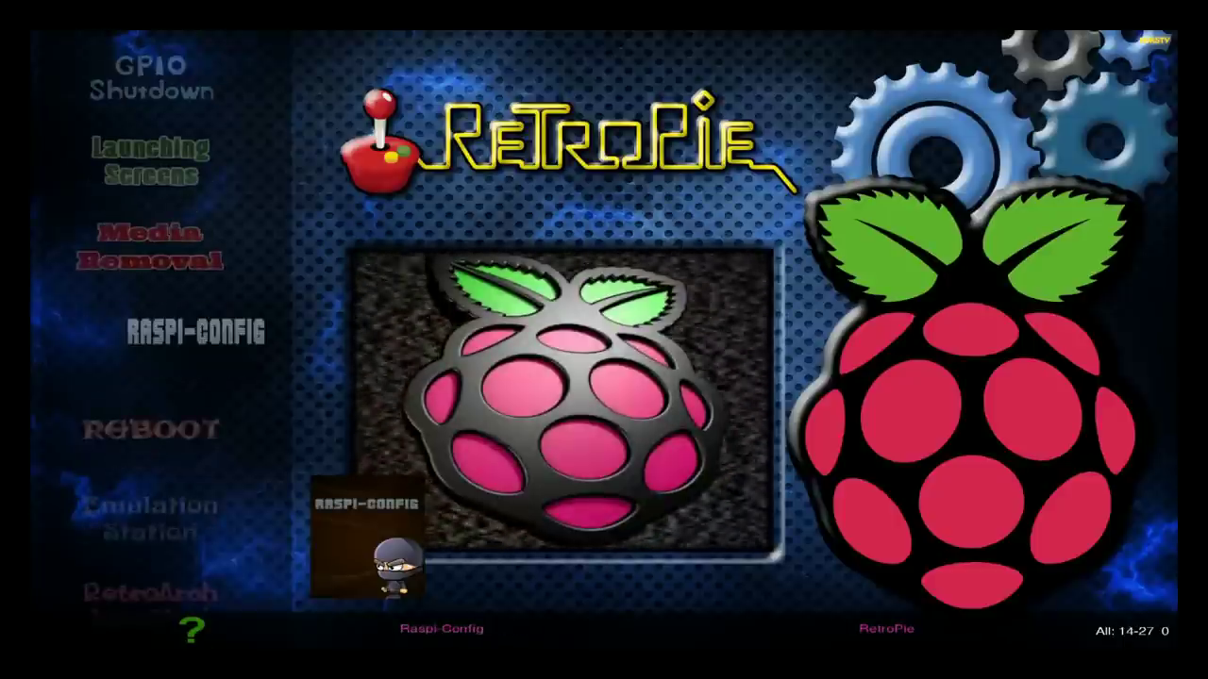
key(Down)
key(Down)
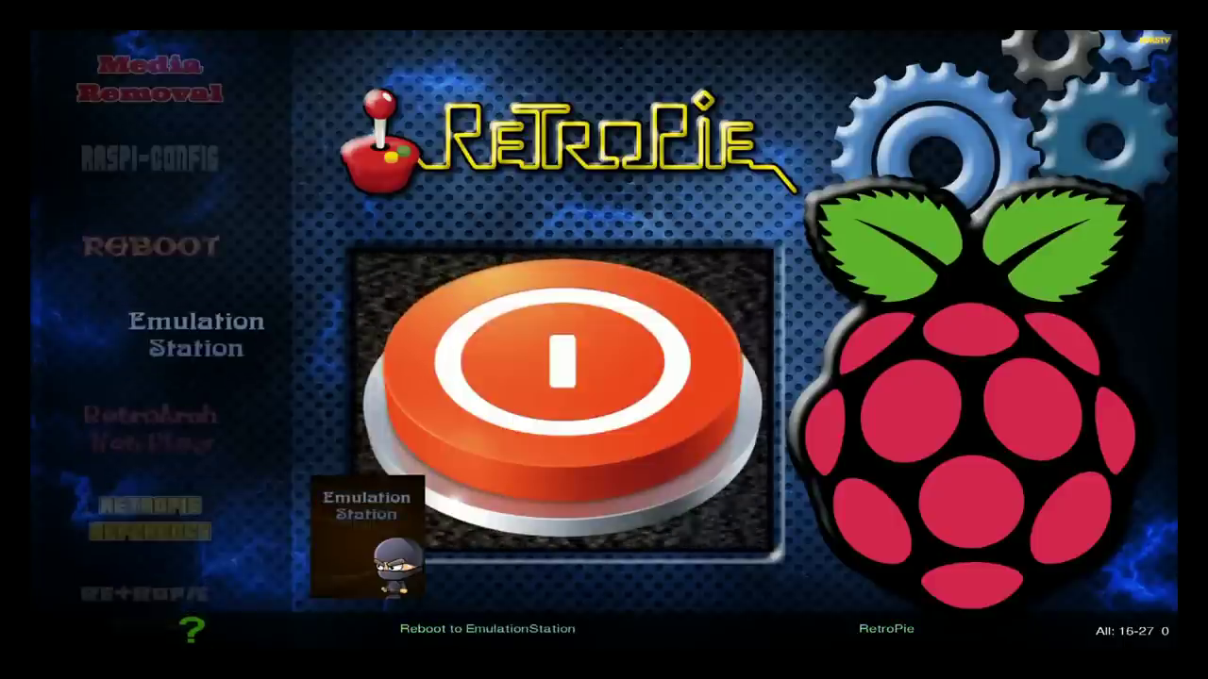
key(Down)
key(Down)
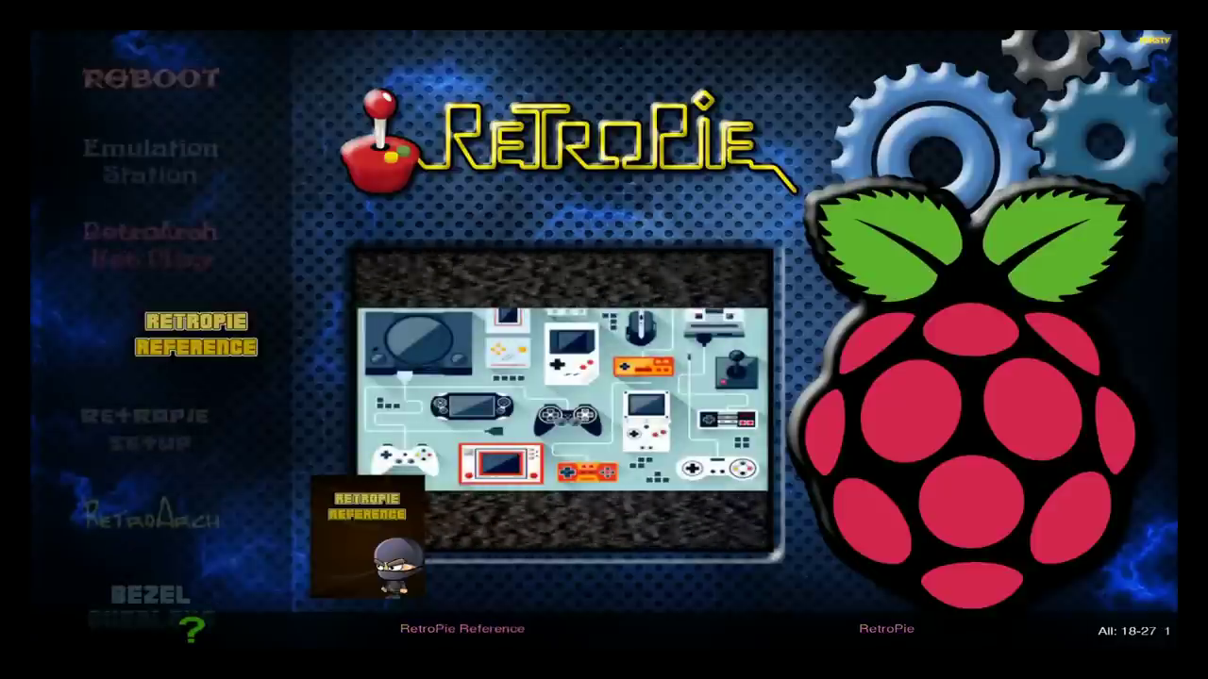
key(Down)
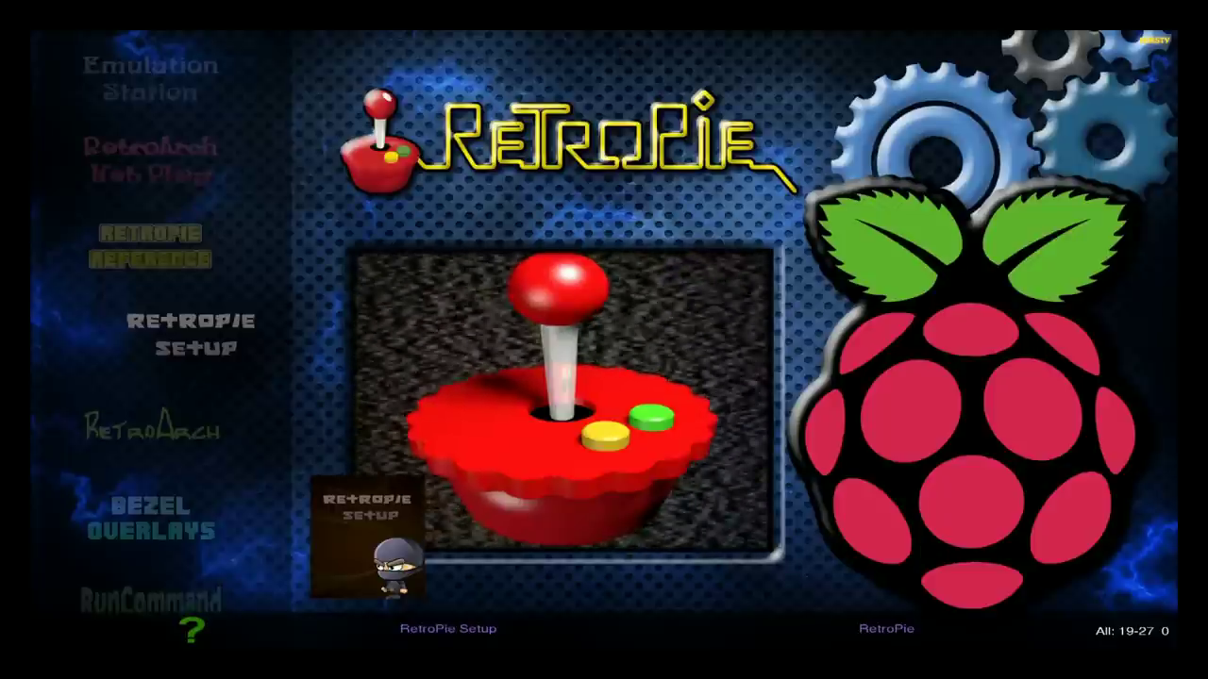
Cycle through the RetroPie tool list back to Display Utility and open it
key(Up)
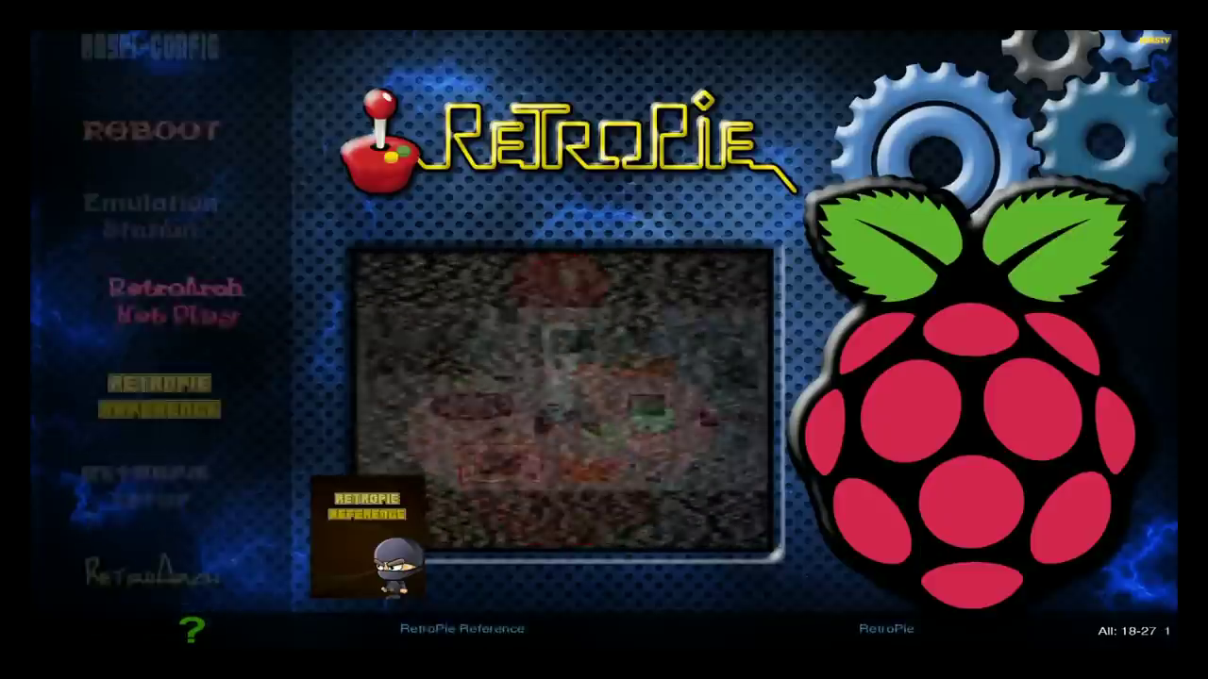
key(Up)
key(Up)
key(Up)
key(Up)
key(Up)
key(Up)
key(Up)
key(Up)
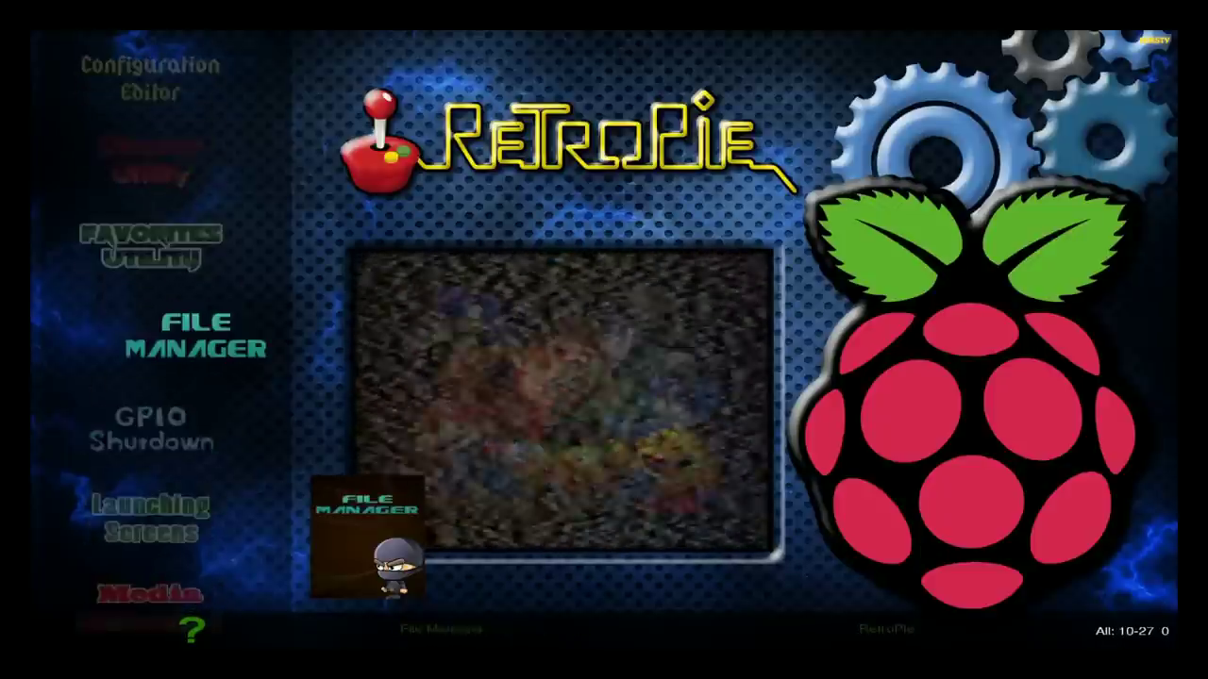
key(Down)
key(Down)
key(Down)
key(Down)
key(Down)
key(Down)
key(Down)
key(Down)
key(Down)
key(Down)
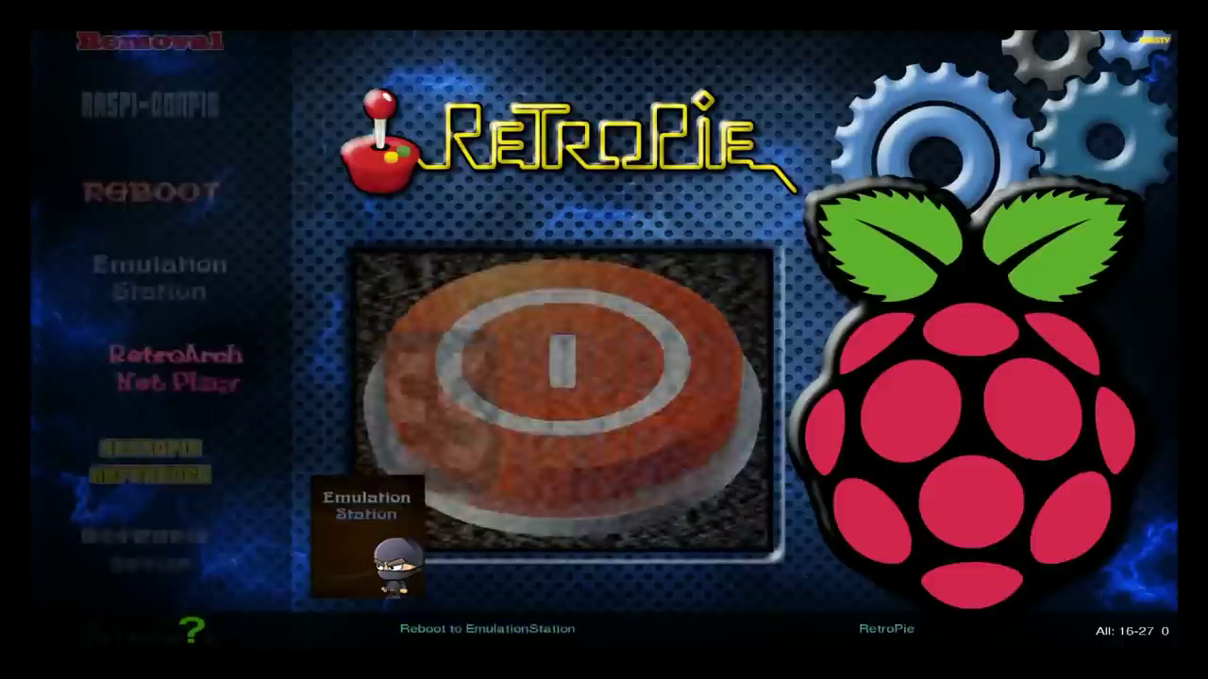
key(Down)
key(Down)
key(Down)
key(Down)
key(Down)
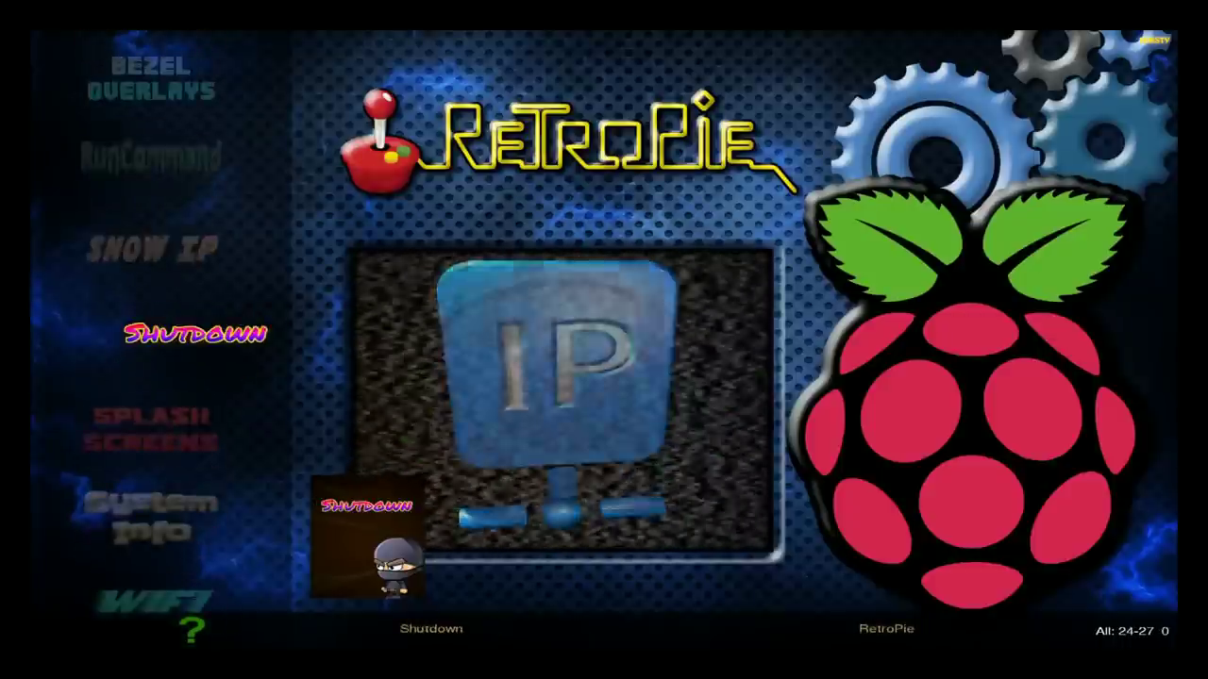
key(Down)
key(Down)
key(Down)
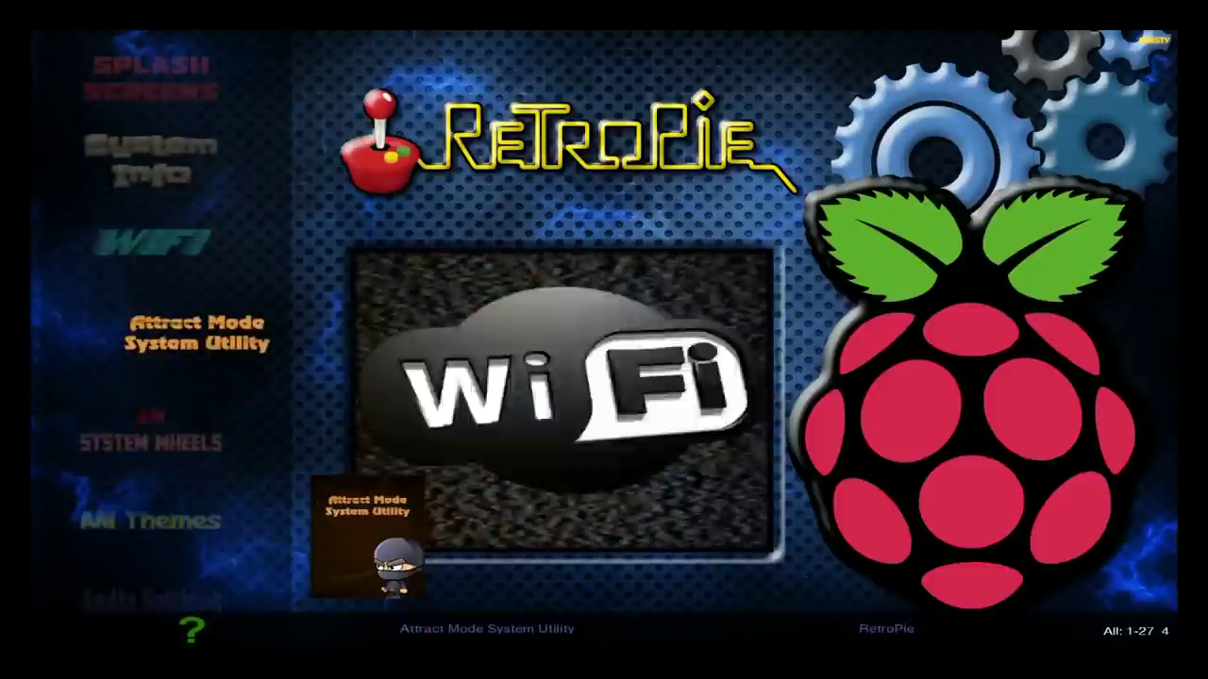
key(Down)
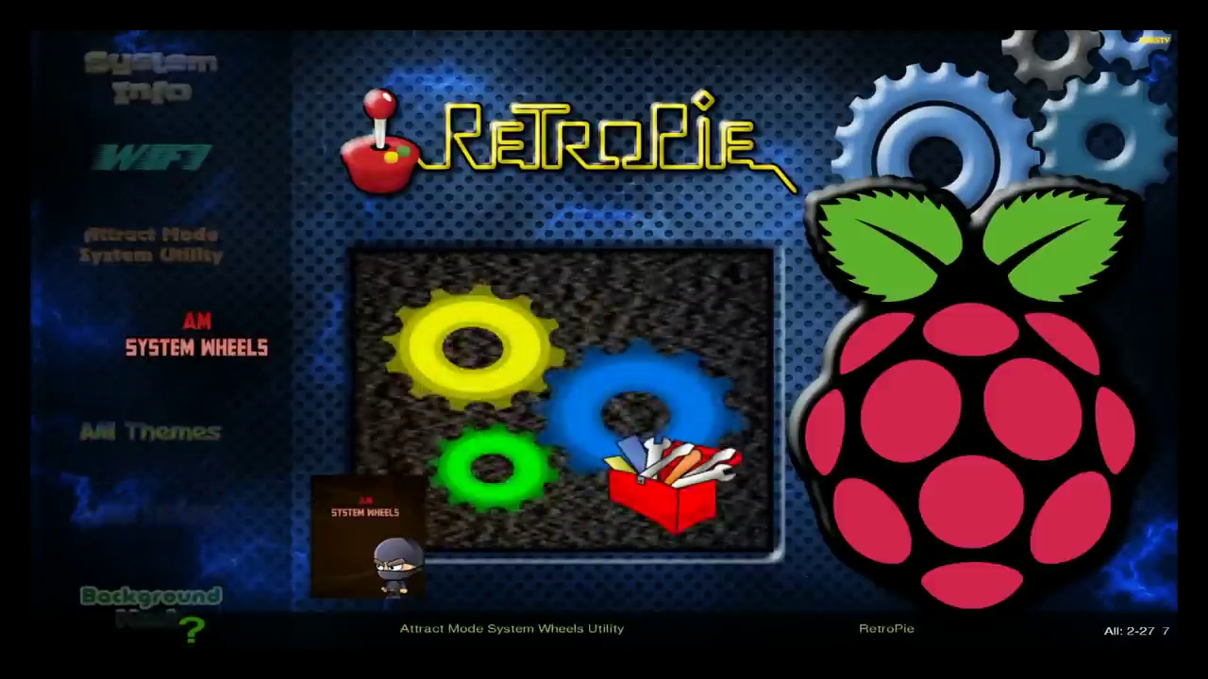
key(Down)
key(Down)
key(Down)
key(Down)
key(Down)
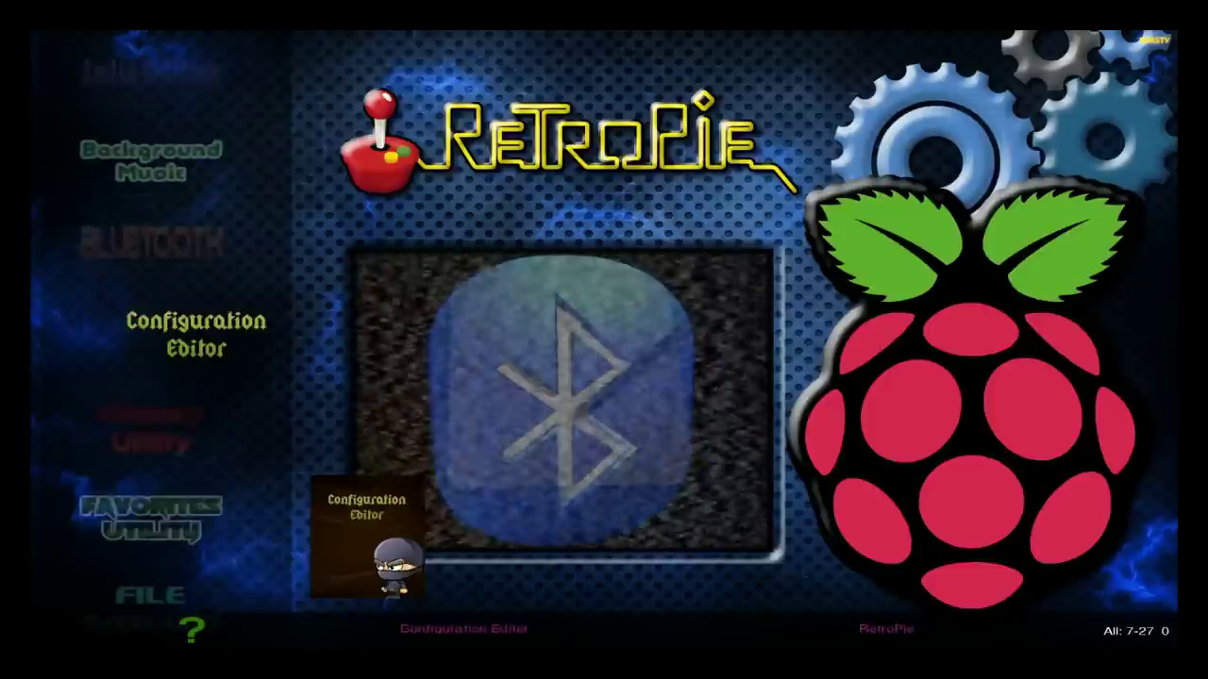
key(Down)
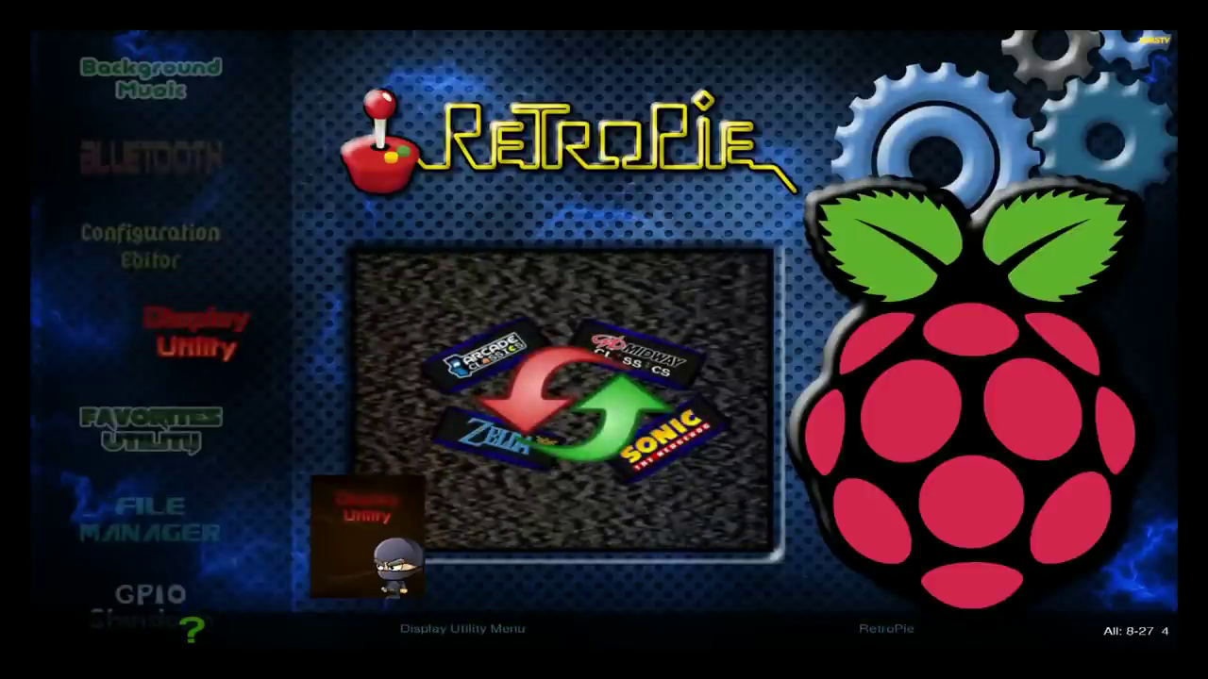
key(Return)
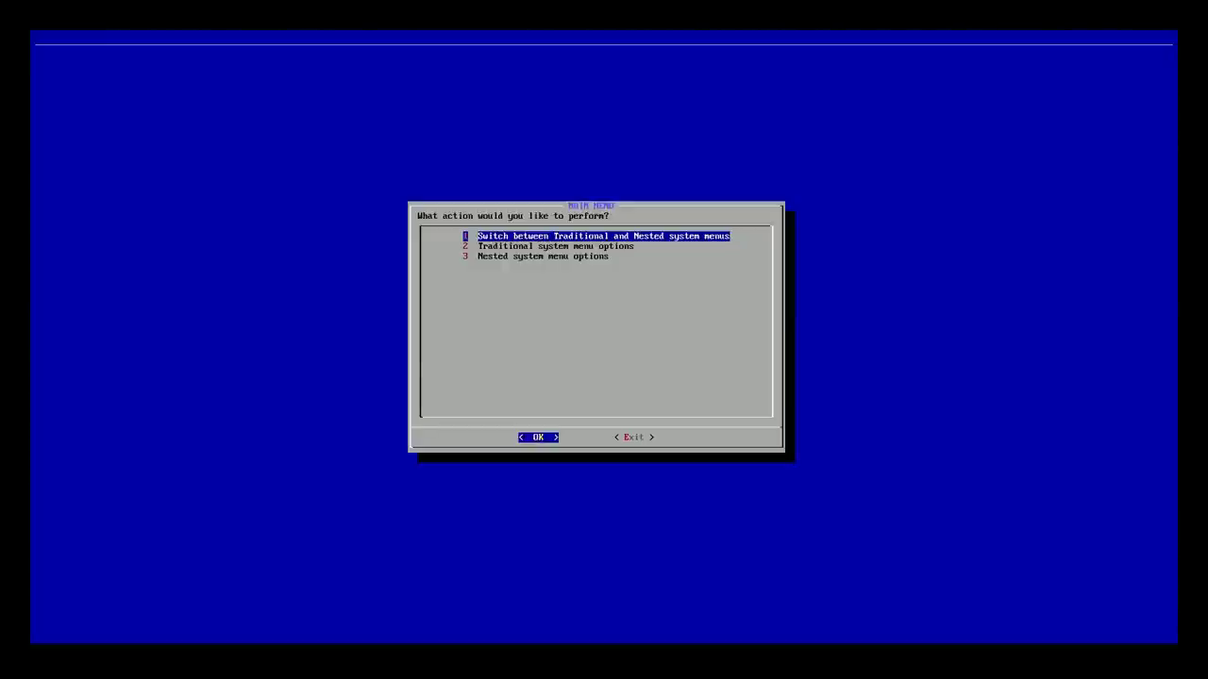
Open the system menu options in the Display Utility and choose the Consoles category to modify
key(Down)
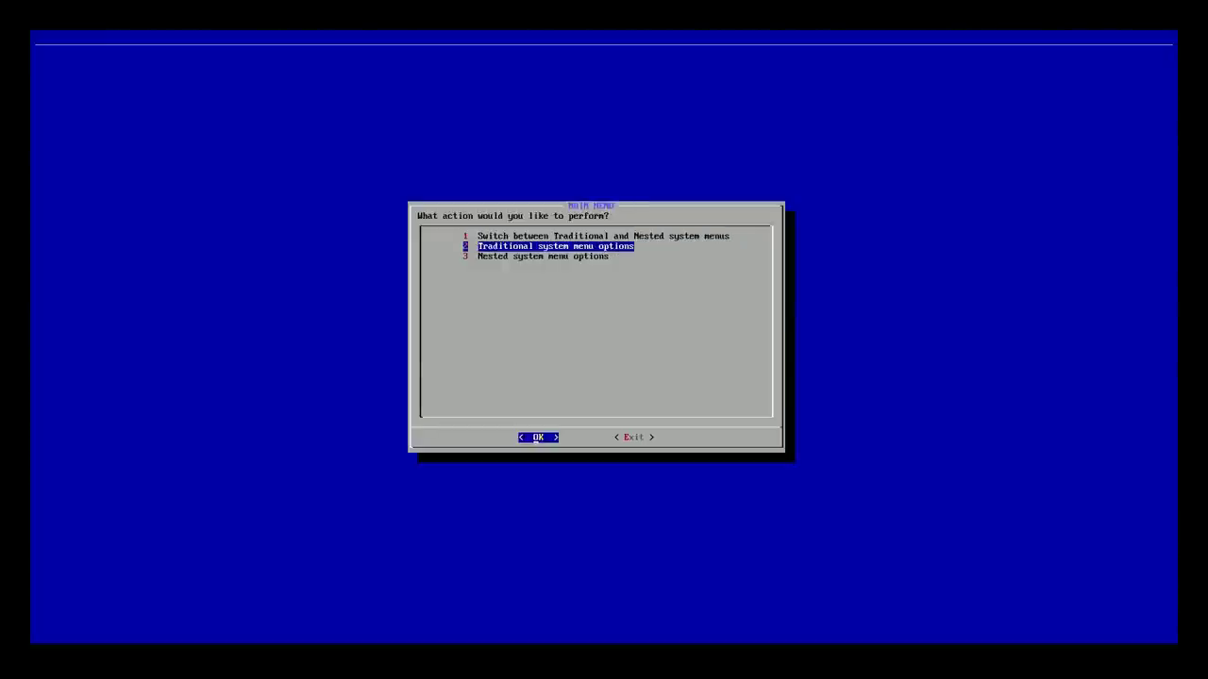
key(Return)
key(Return)
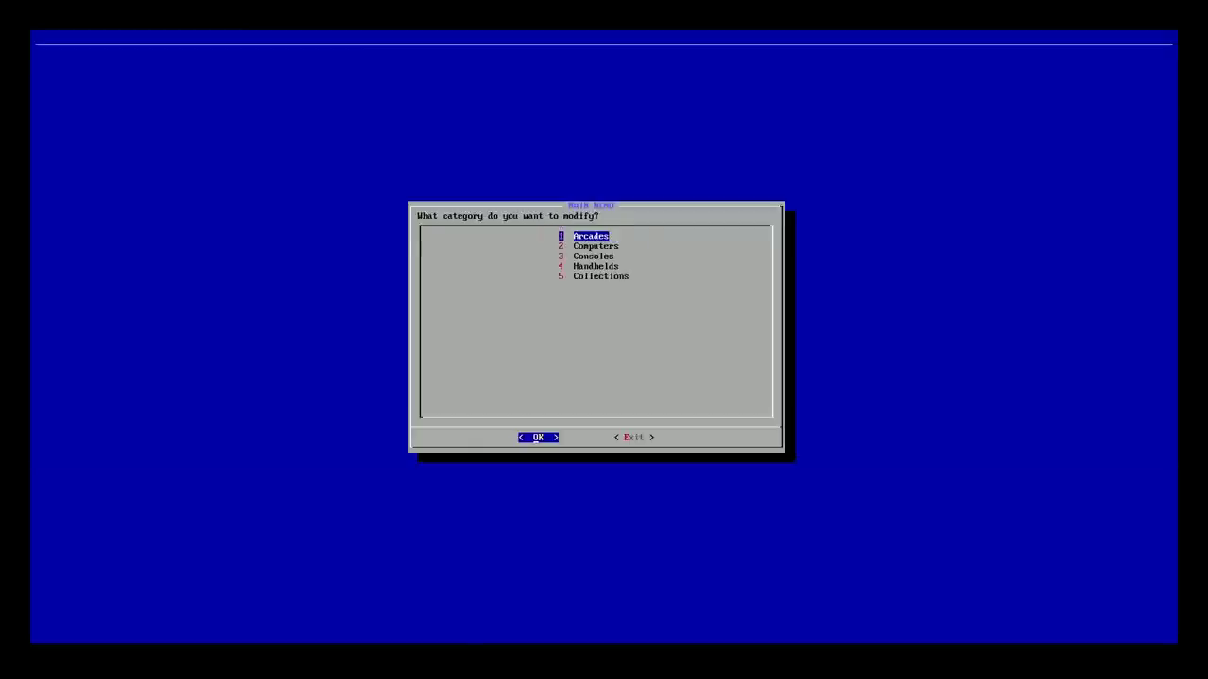
key(Down)
key(Down)
key(Down)
key(Return)
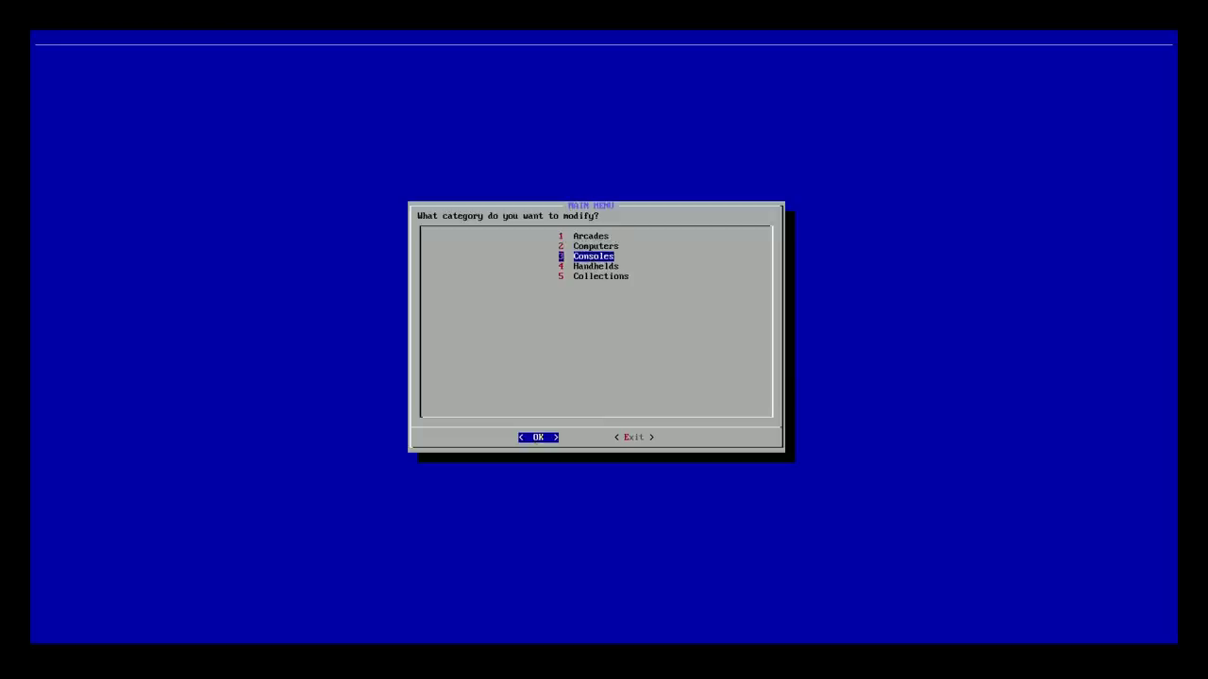
Open the Handhelds category and look through its configured displays from Bandai WonderSwan to Nintendo Game Boy Color
key(Return)
key(Down)
key(Return)
key(Down)
key(Down)
key(Down)
key(Down)
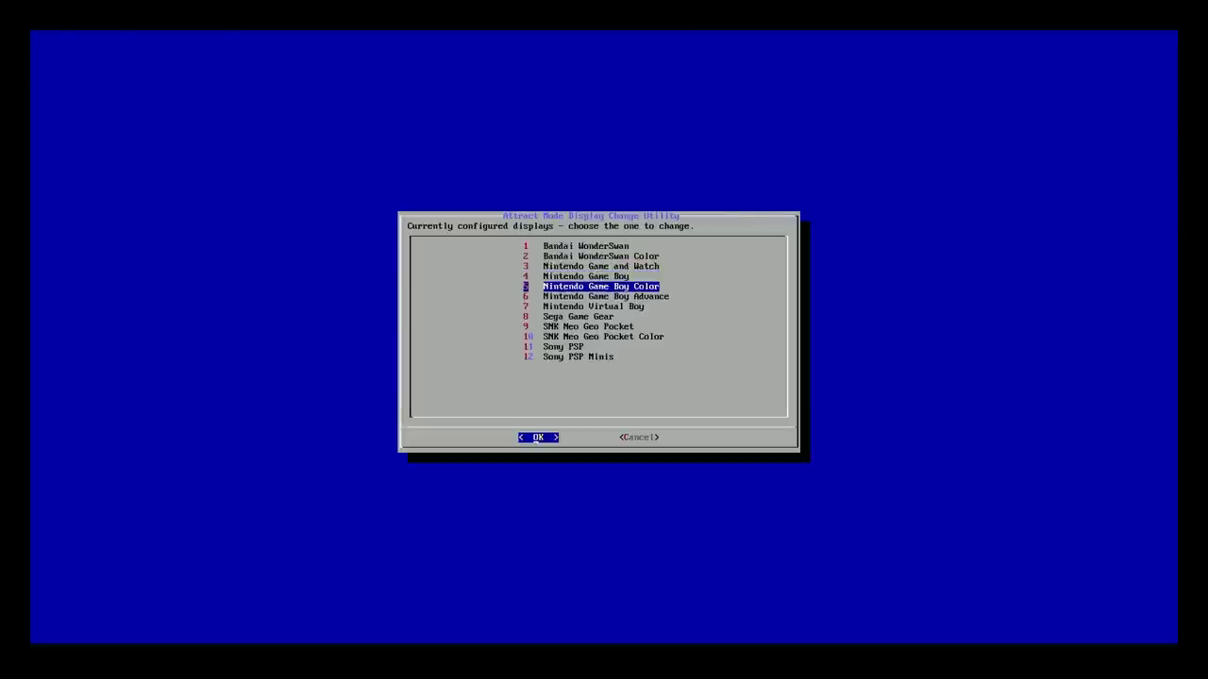
Look through the rest of the handheld displays, including Sega Game Gear and SNK Neo Geo Pocket Color
key(Down)
key(Down)
key(Down)
key(Down)
key(Down)
key(Down)
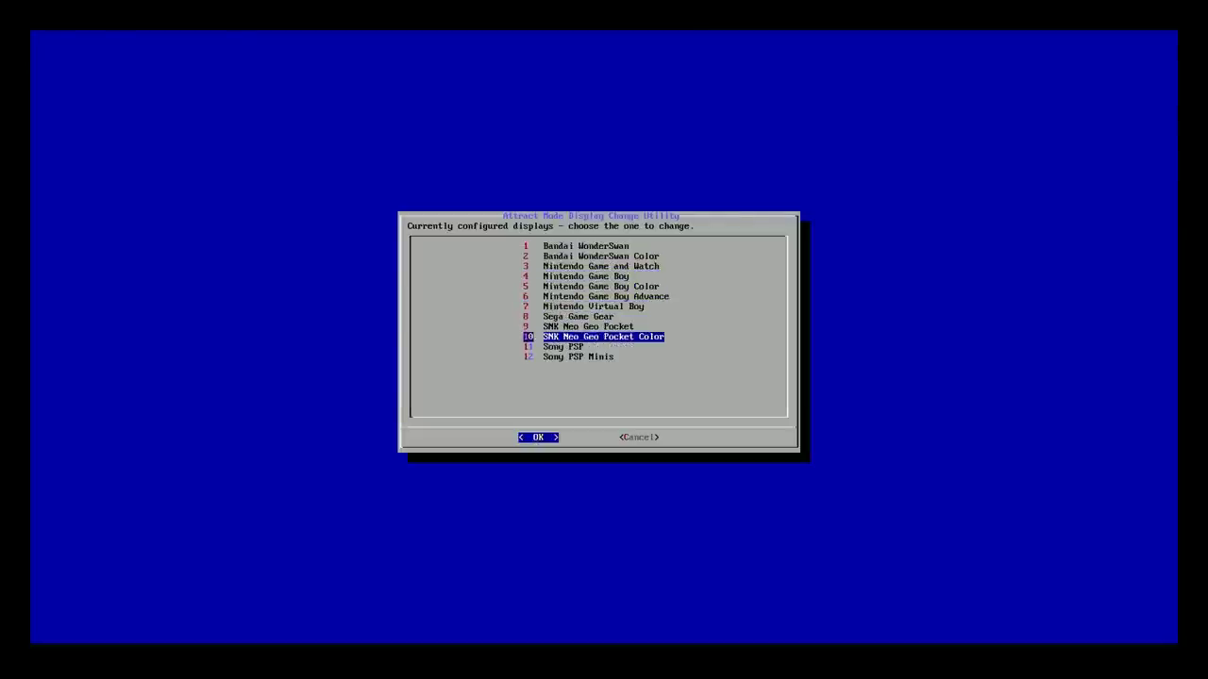
key(Up)
key(Up)
key(Down)
key(Down)
key(Down)
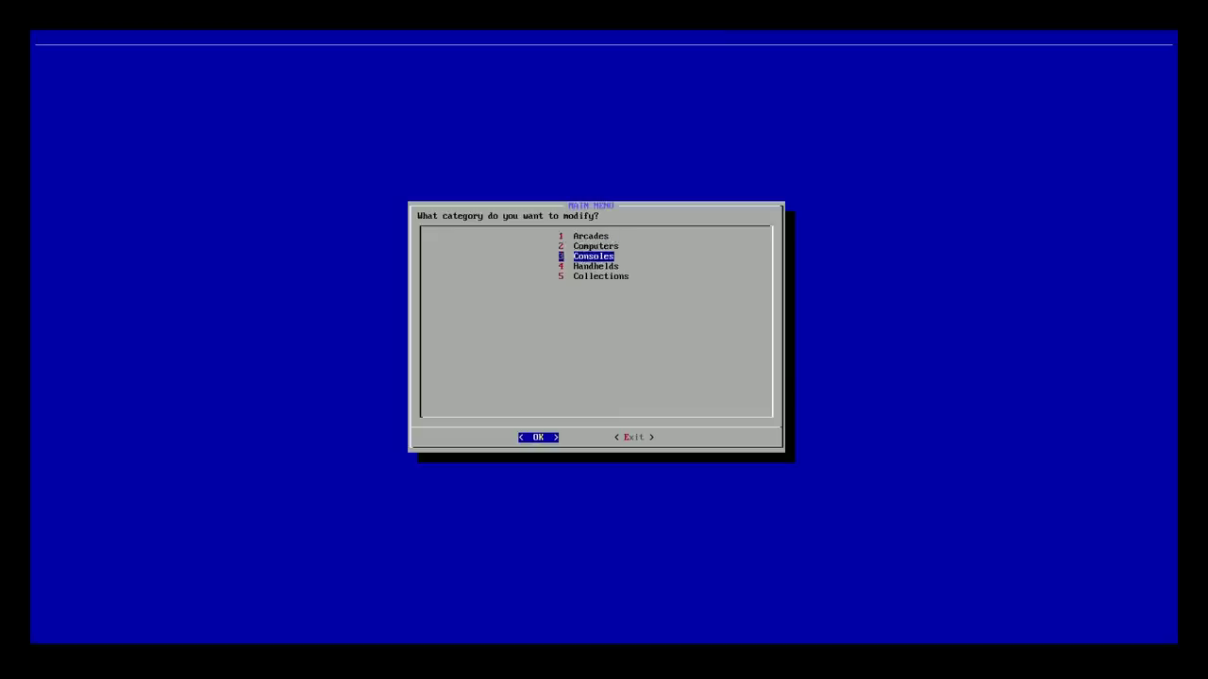
Open the Consoles category and look through its list of configured displays
key(Return)
key(Down)
key(Down)
key(Down)
key(Down)
key(Down)
Back out of the display menus without hiding any display and exit the Display Utility
key(Tab)
key(Return)
key(Tab)
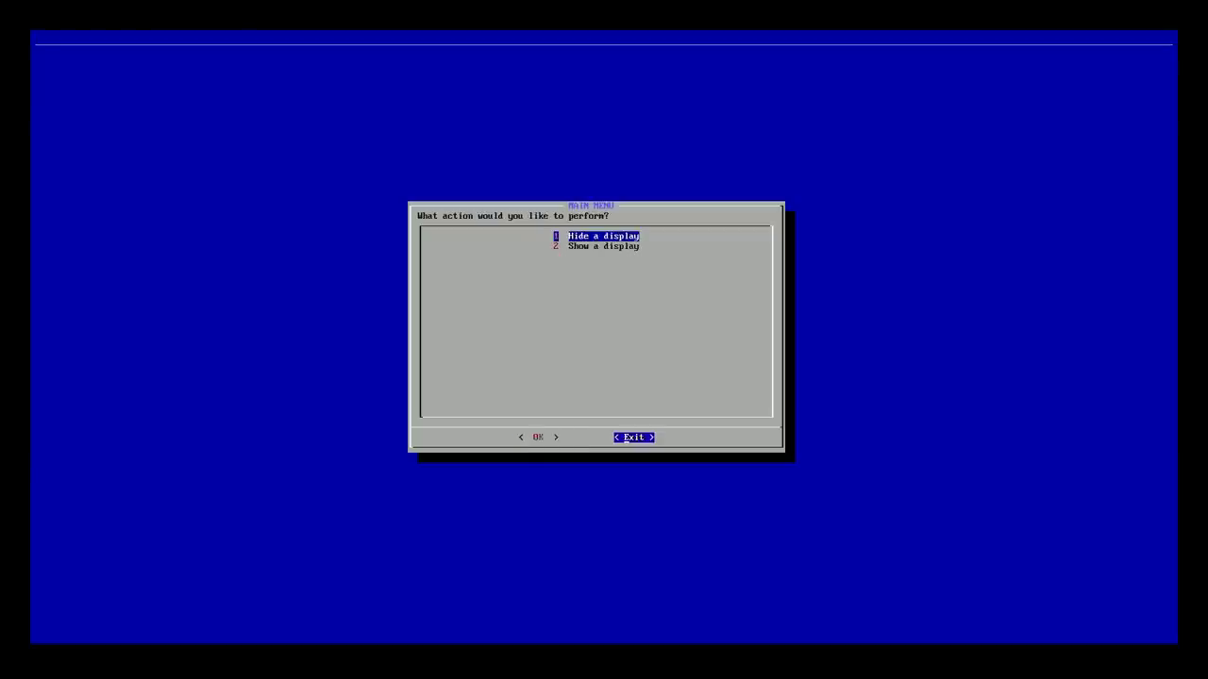
key(Return)
key(Tab)
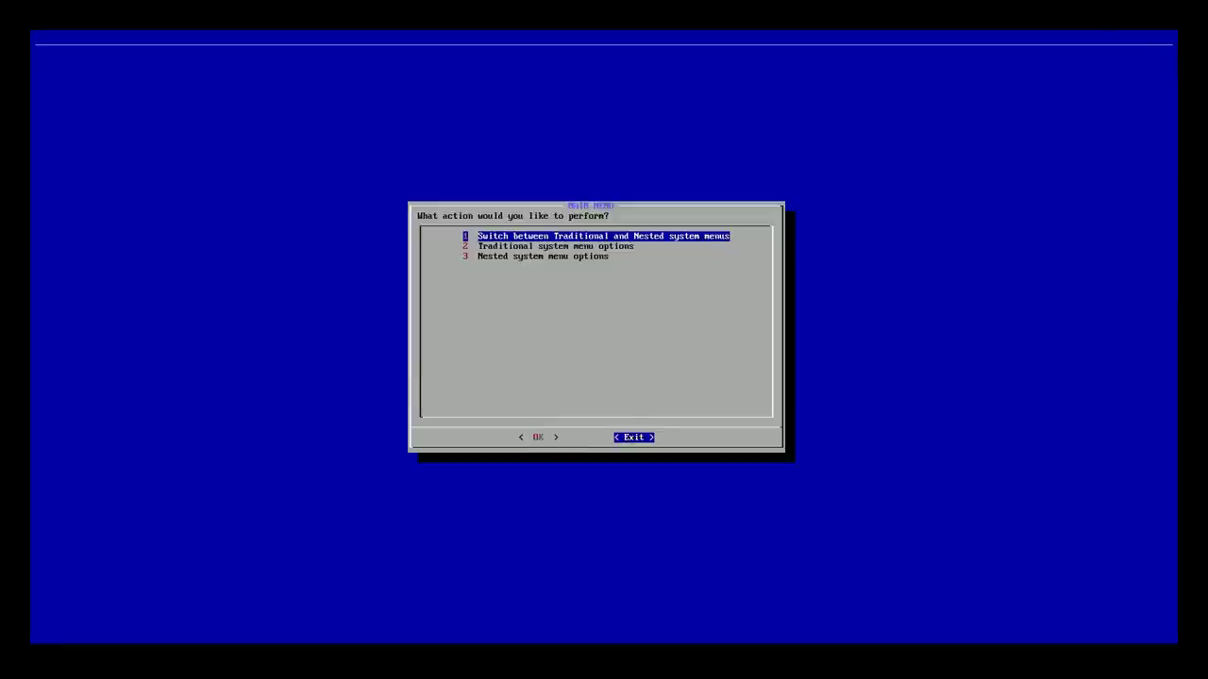
key(Return)
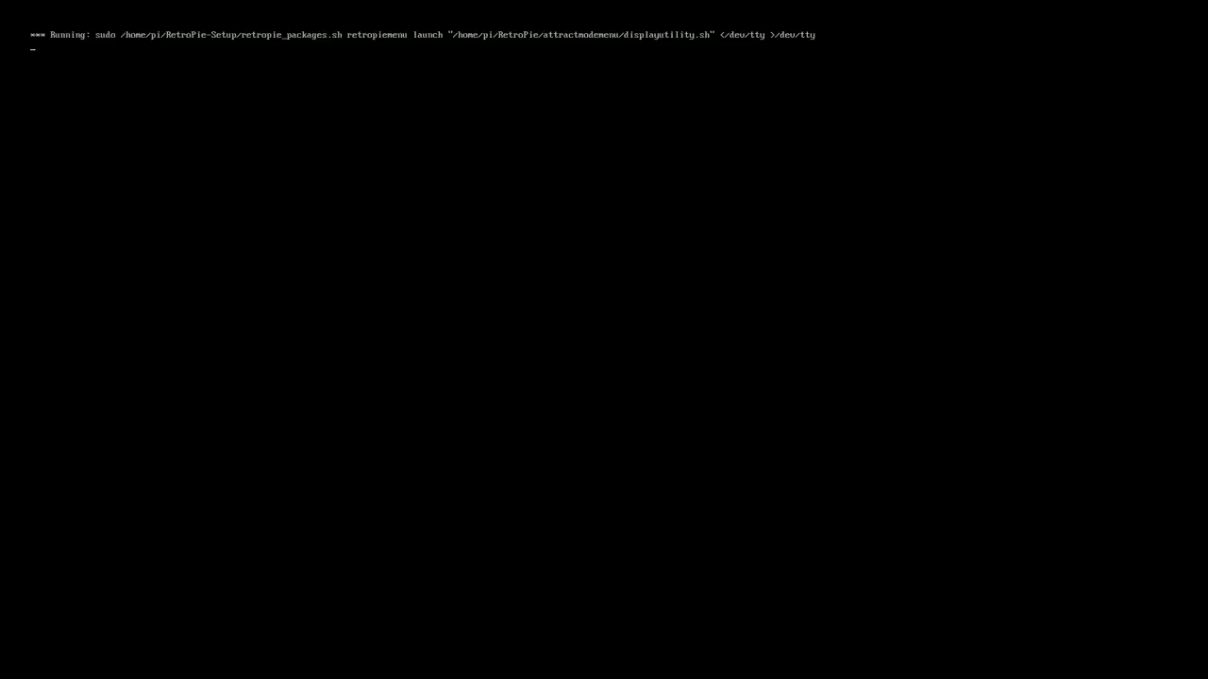
key(Right)
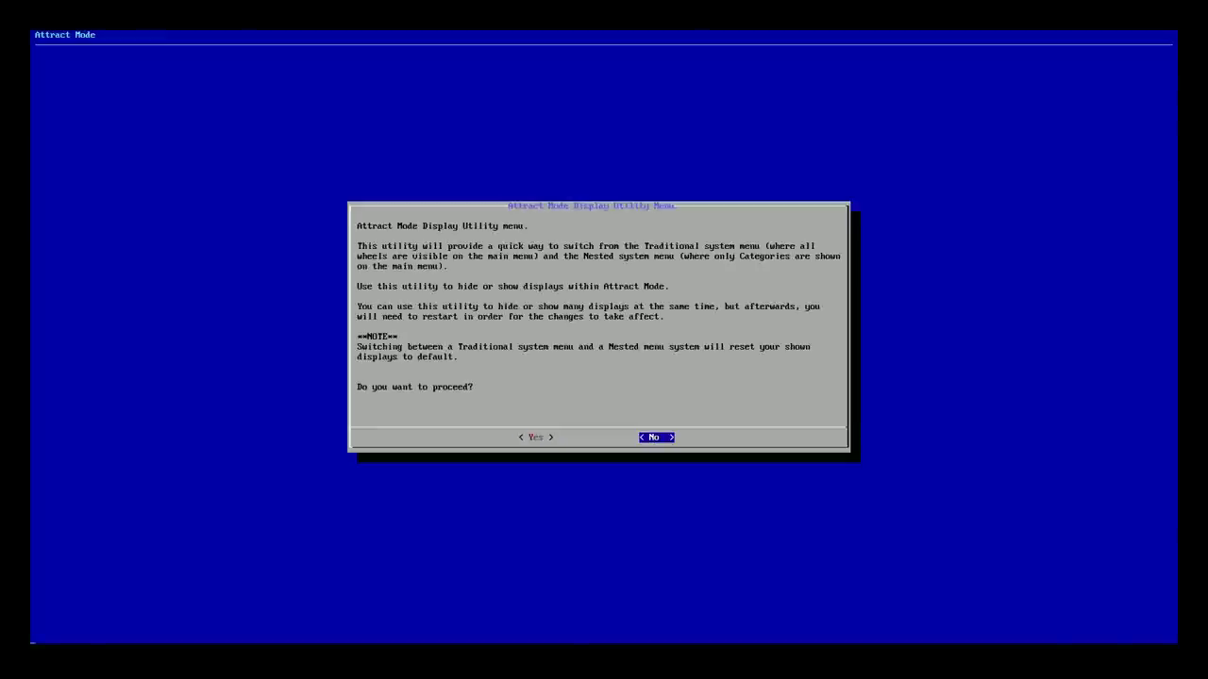
key(Return)
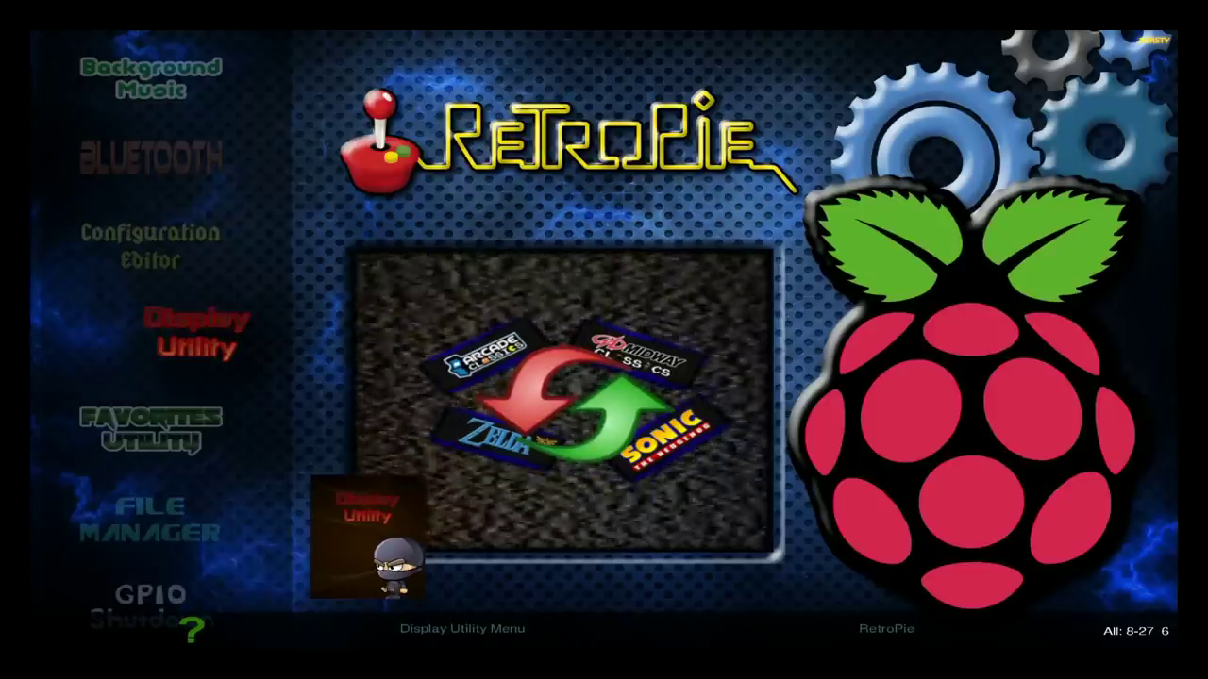
Leave the RetroPie tools, look through the handheld systems including Atari Lynx, and open the Nintendo DS game list
key(Escape)
key(Escape)
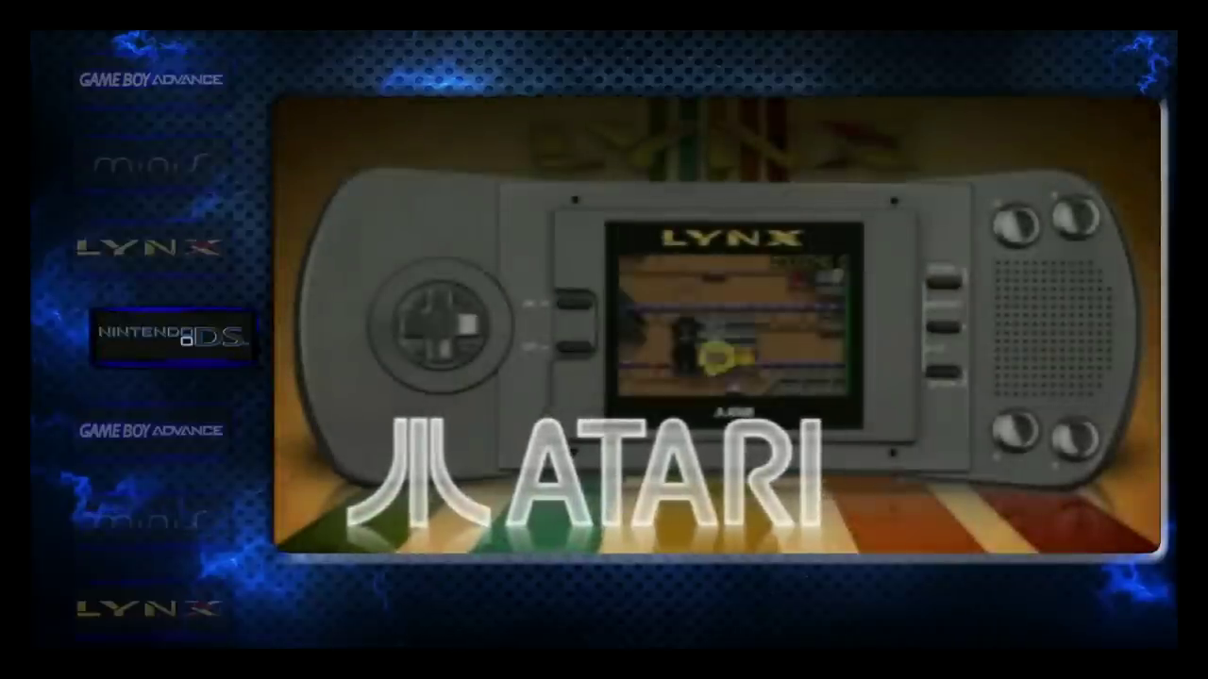
key(Down)
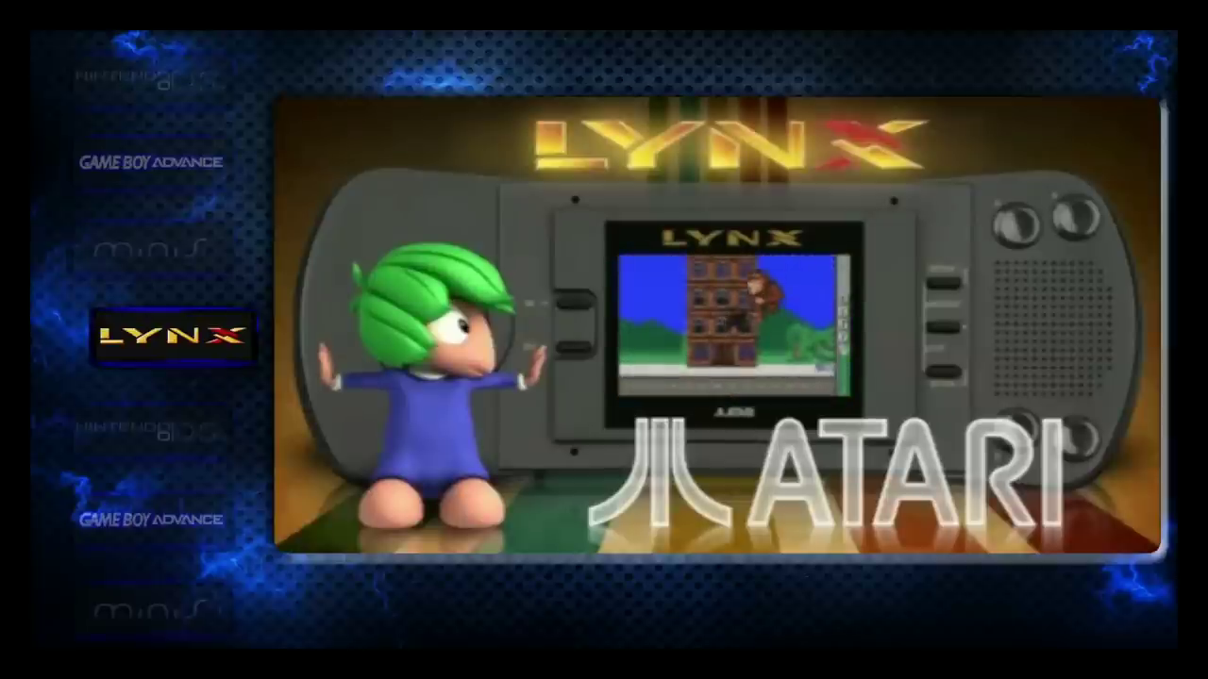
key(Down)
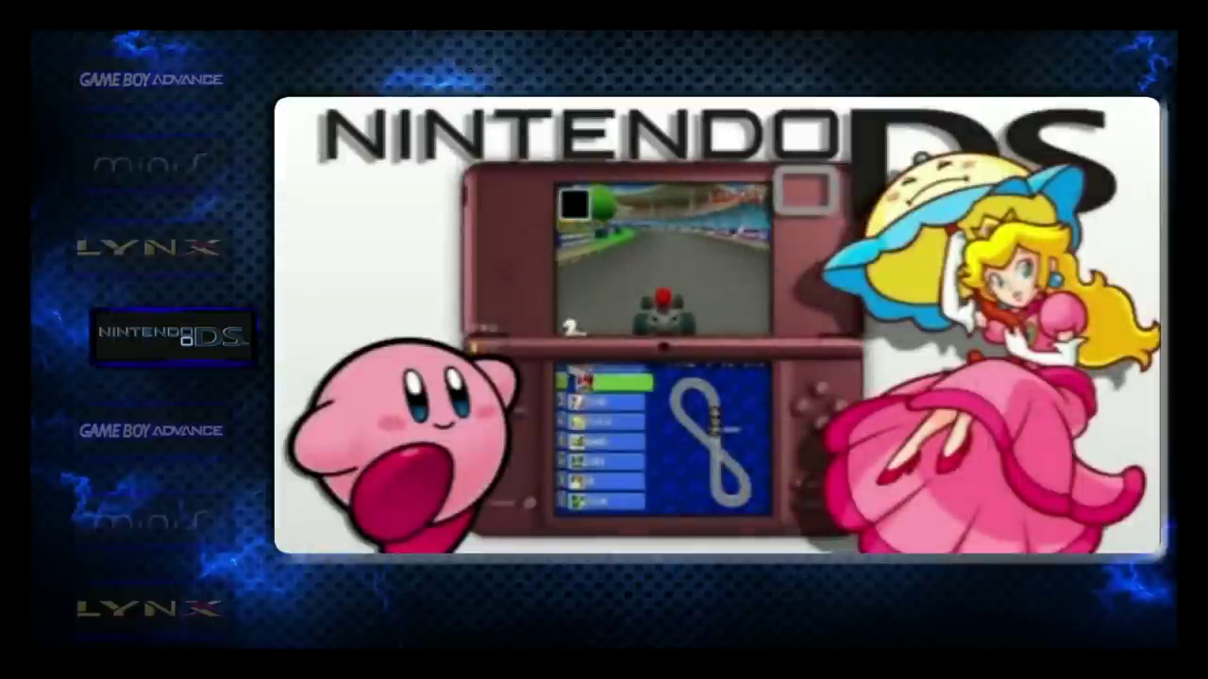
key(Return)
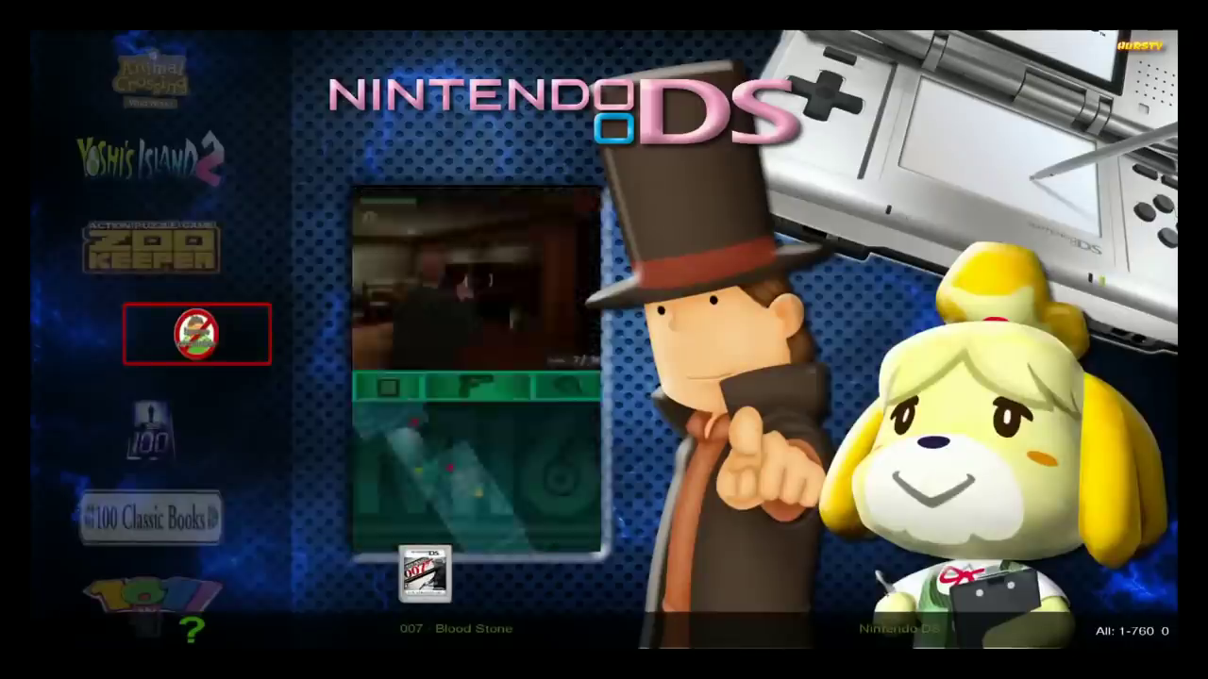
Look through the Nintendo DS games from 007 Blood Stone past 100 Classic Books and the ATV two-game pack
key(Down)
key(Down)
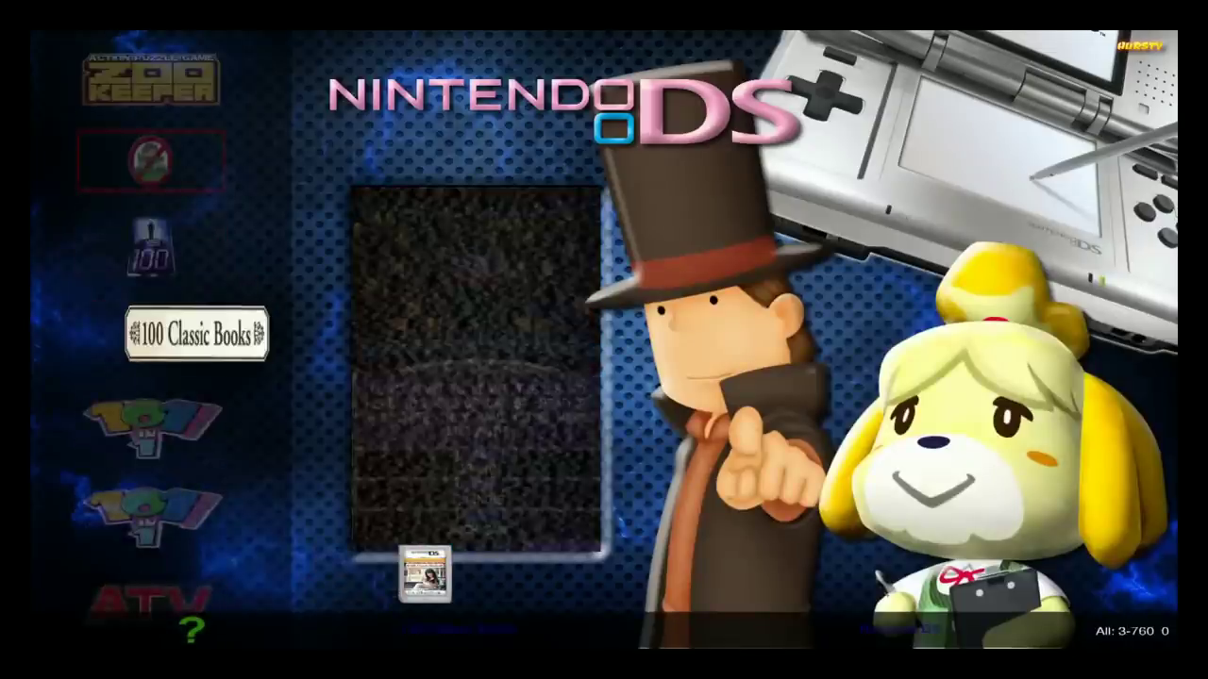
key(Down)
key(Down)
key(Down)
key(Down)
key(Down)
key(Down)
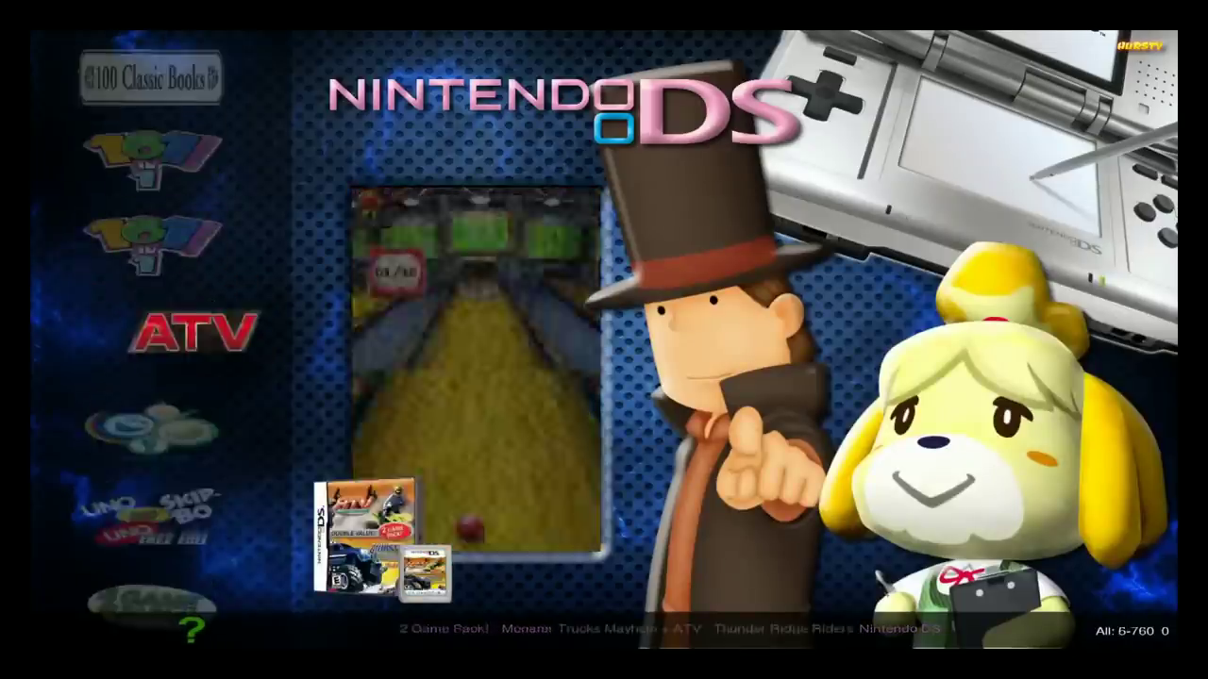
Continue through the Nintendo DS games from the 4 Game Fun Pack to AMF Bowling Pinbusters
key(Down)
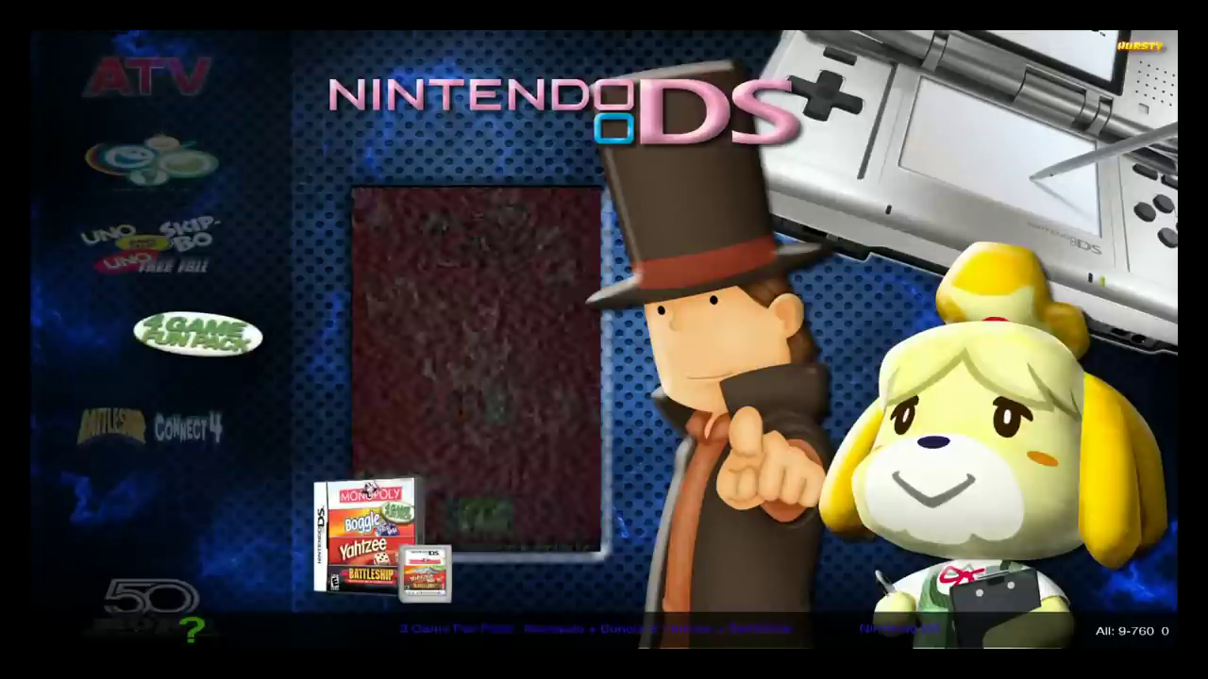
key(Down)
key(Down)
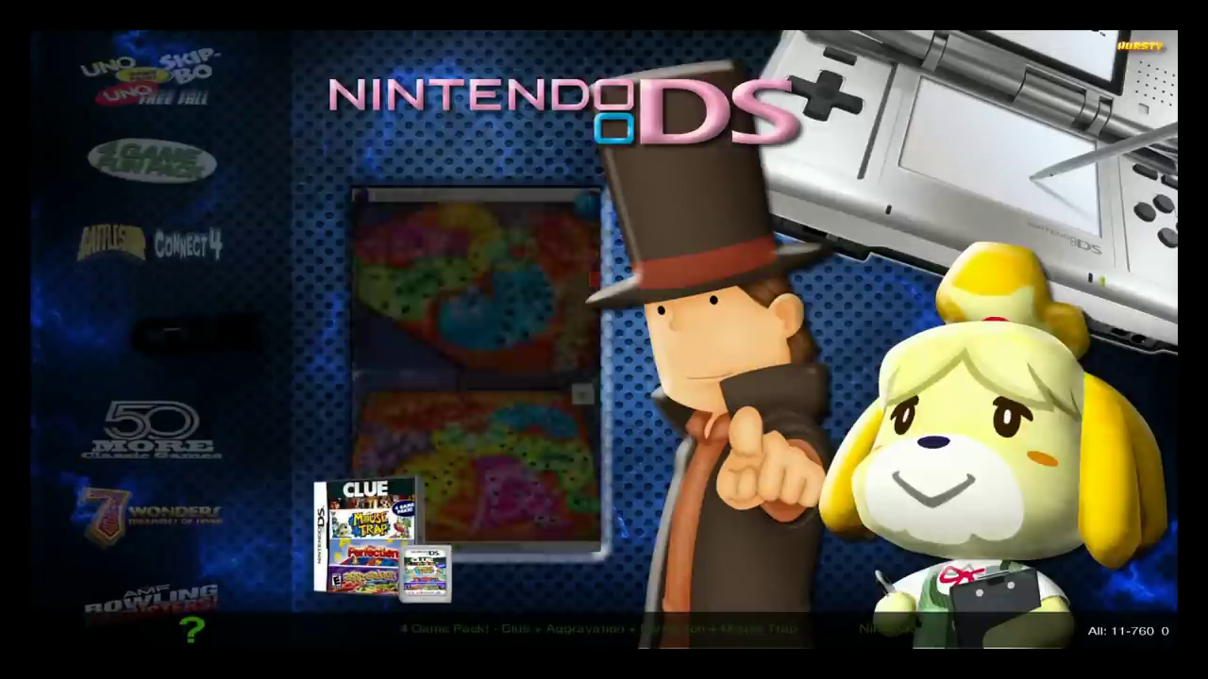
key(Down)
key(Down)
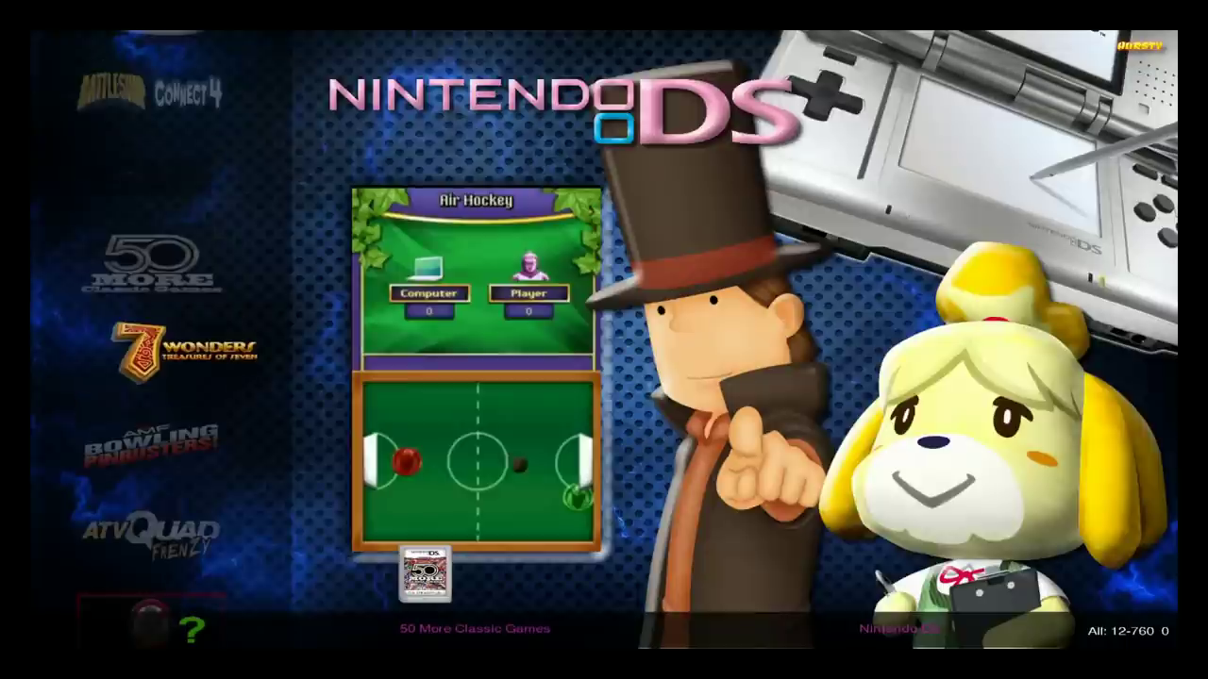
key(Down)
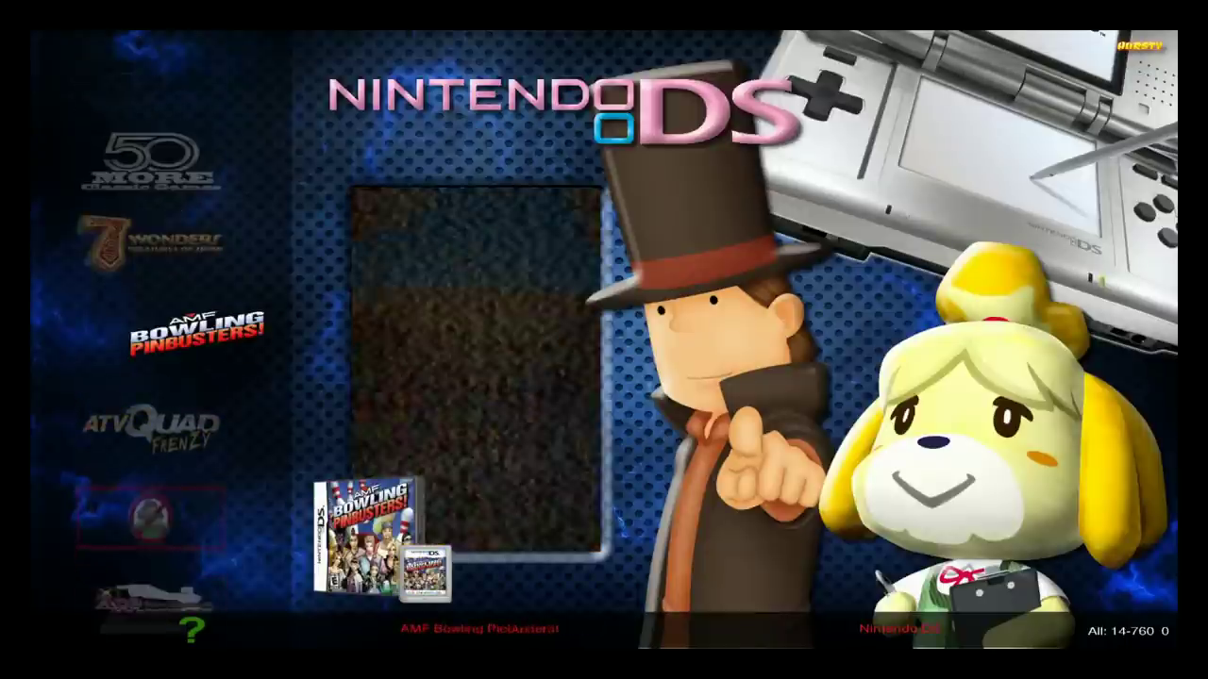
key(Down)
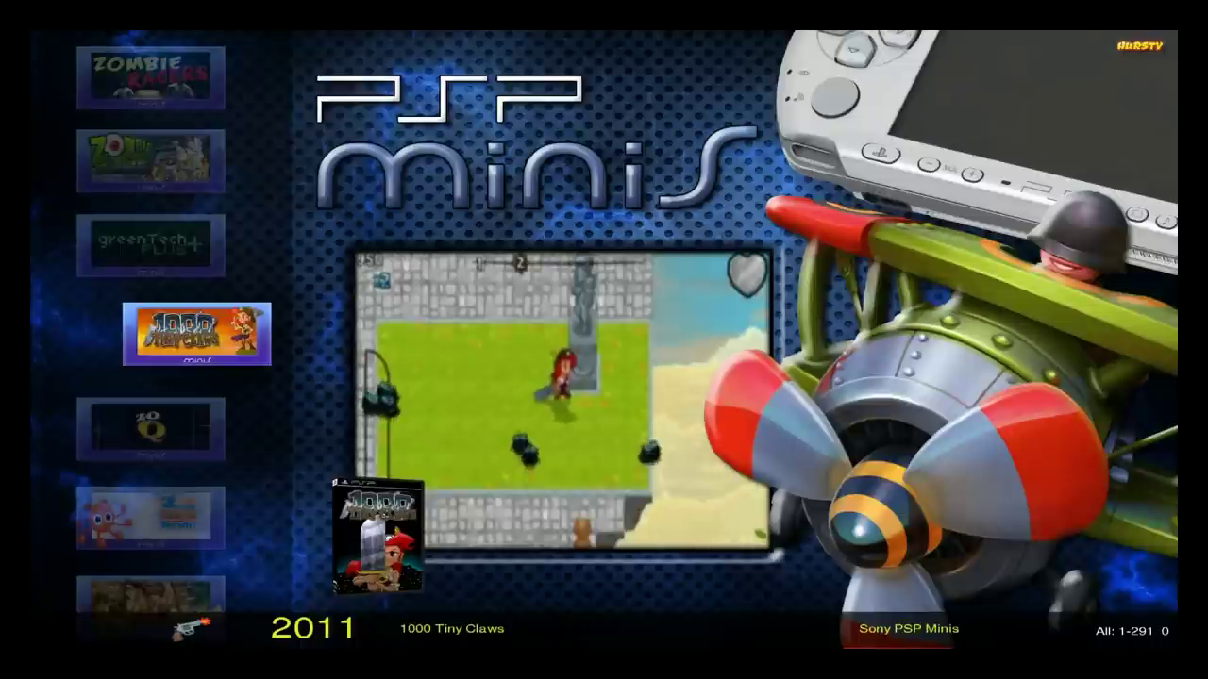
Look through the Sony PSP Minis games in both directions around 1000 Tiny Claws
key(Down)
key(Up)
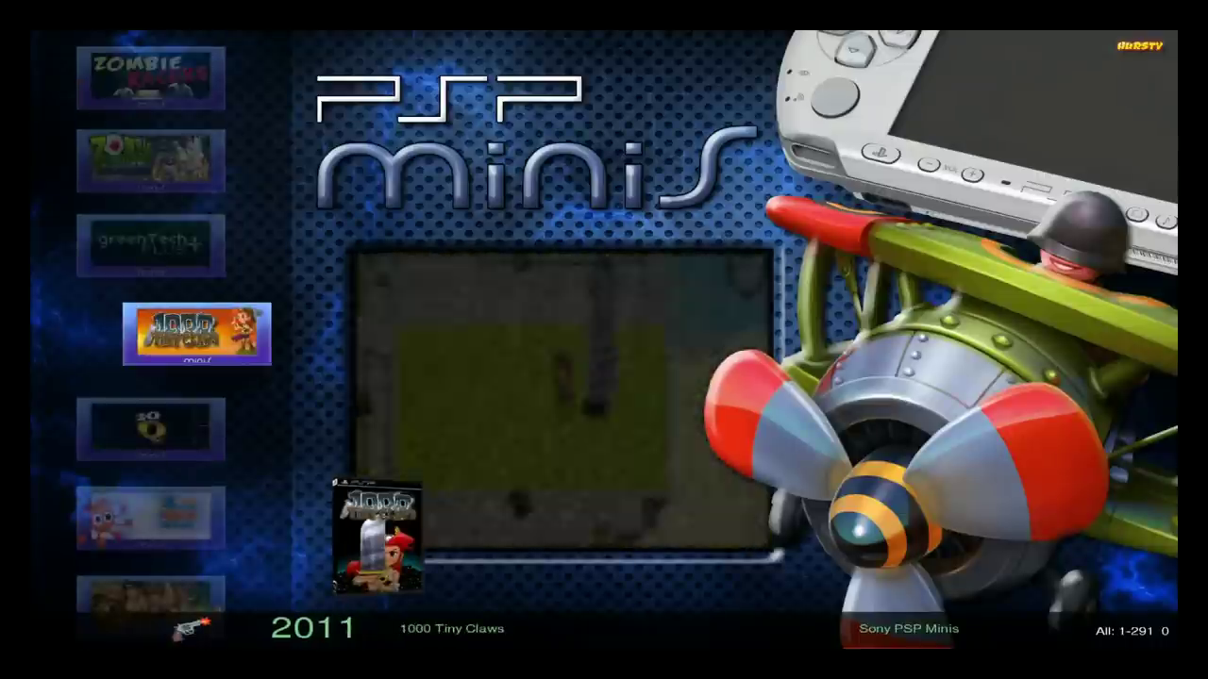
key(Up)
key(Up)
key(Up)
key(Up)
key(Down)
key(Down)
key(Down)
key(Down)
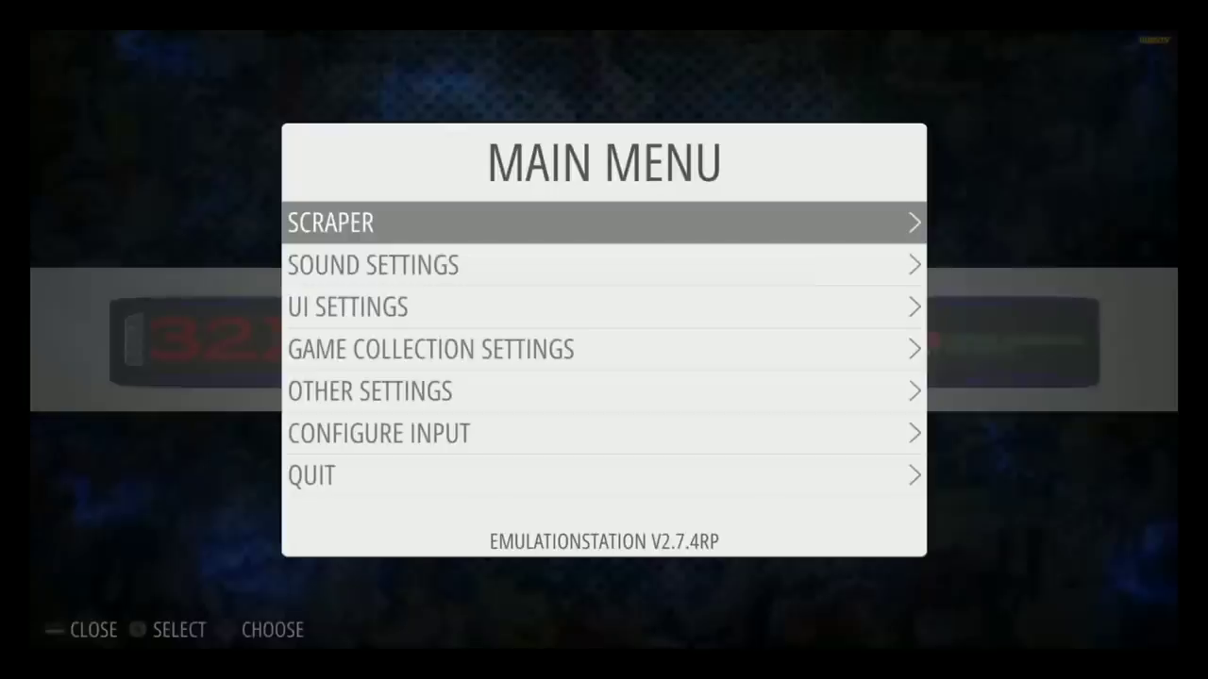
Set the theme set to MagazineMadness in the UI settings and go through the remaining options
key(Down)
key(Down)
key(Return)
key(Down)
key(Down)
key(Down)
key(Down)
key(Down)
key(Down)
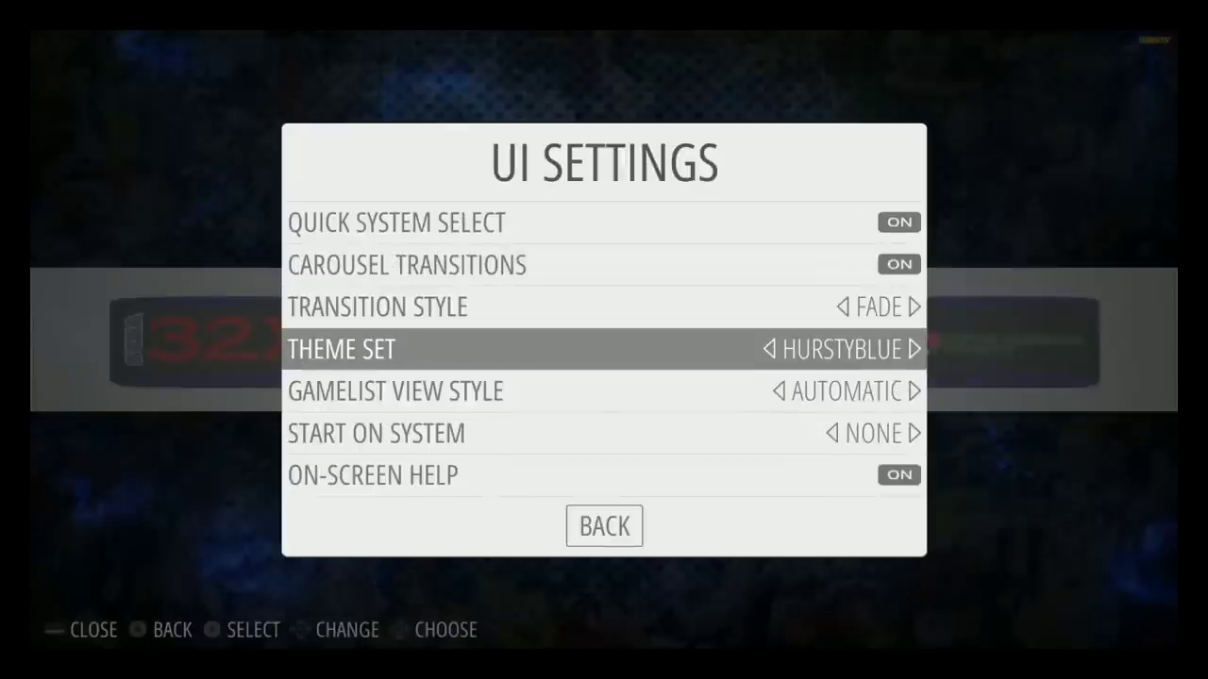
key(Up)
key(Right)
key(Right)
key(Left)
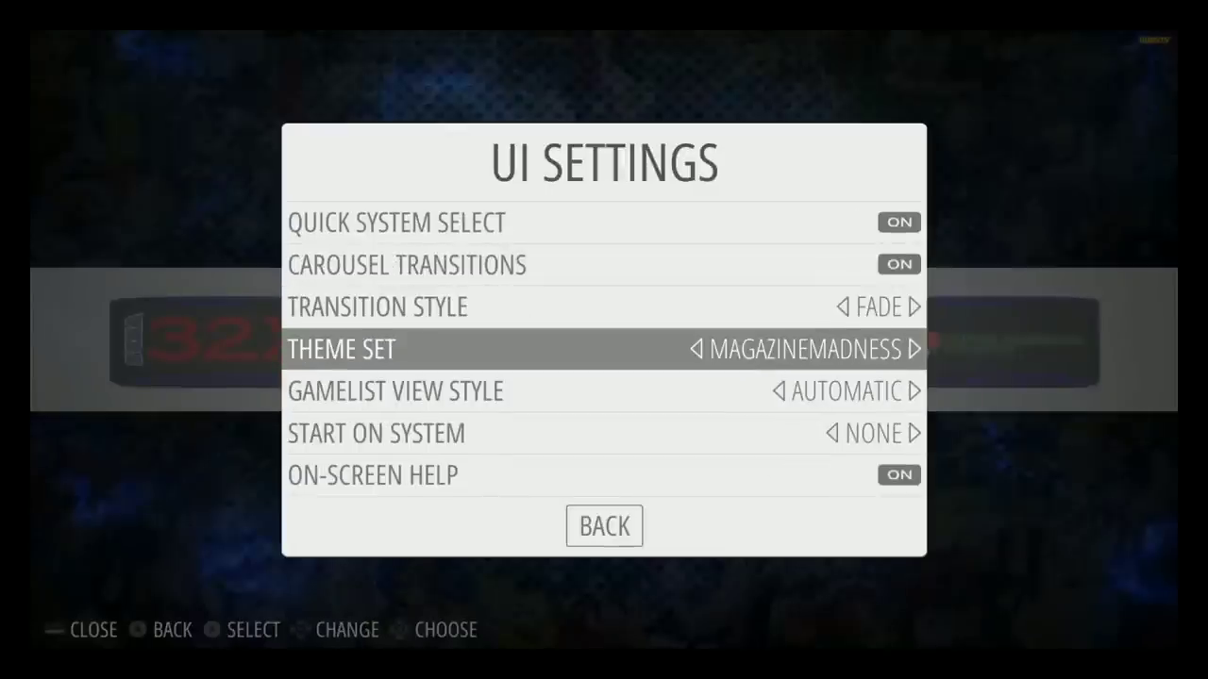
key(Down)
key(Down)
key(Down)
key(Down)
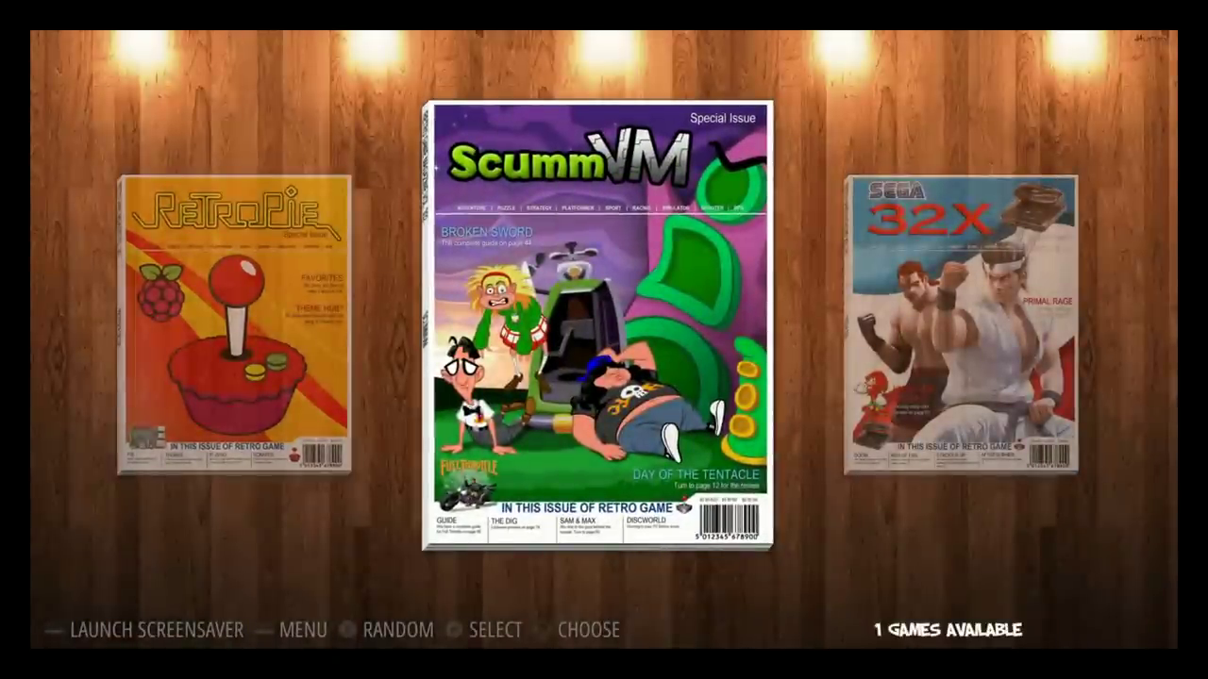
Open and close the ScummVM magazine, and move through the system carousel to RetroPie
key(Return)
key(Escape)
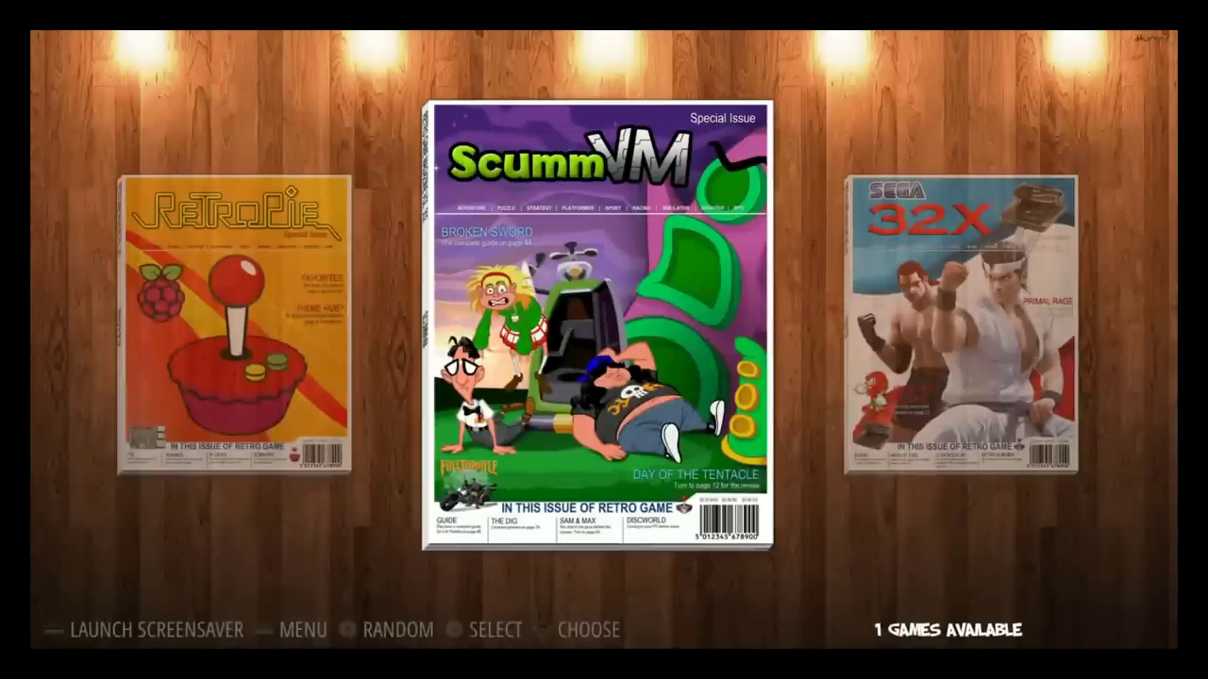
key(Right)
key(Left)
key(Left)
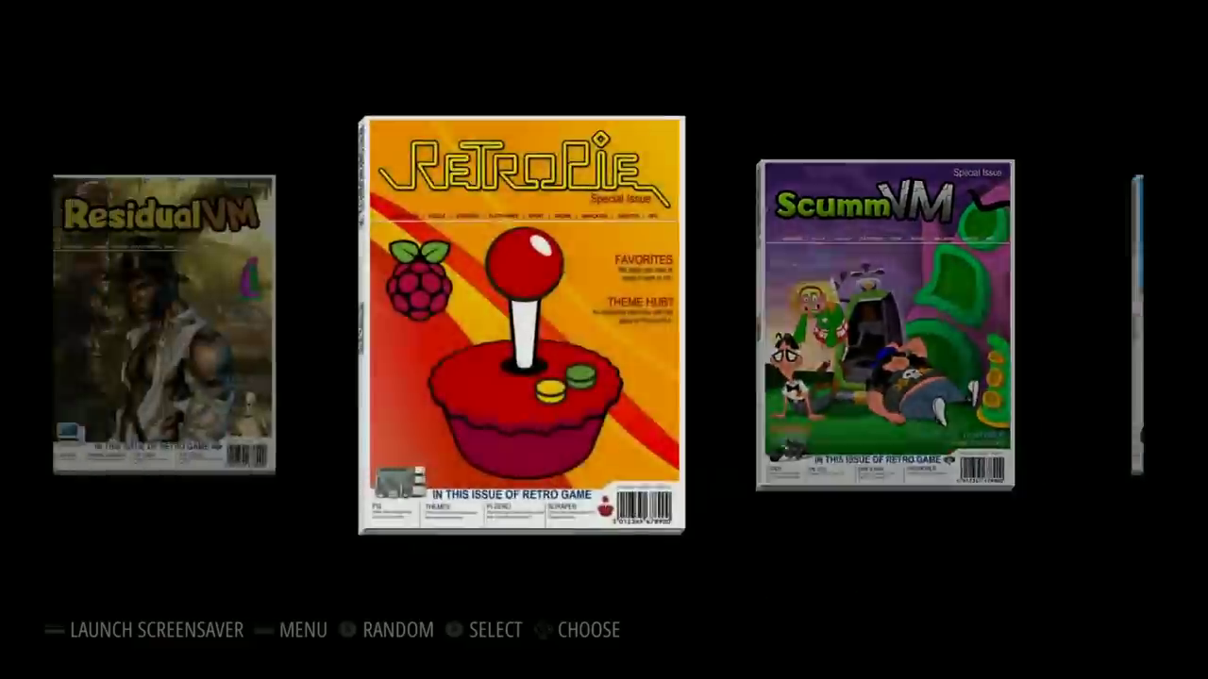
Open the RetroPie magazine and look through its tool list down to Switch to Attract Mode
key(Return)
key(Down)
key(Down)
key(Down)
key(Down)
key(Down)
key(Down)
key(Down)
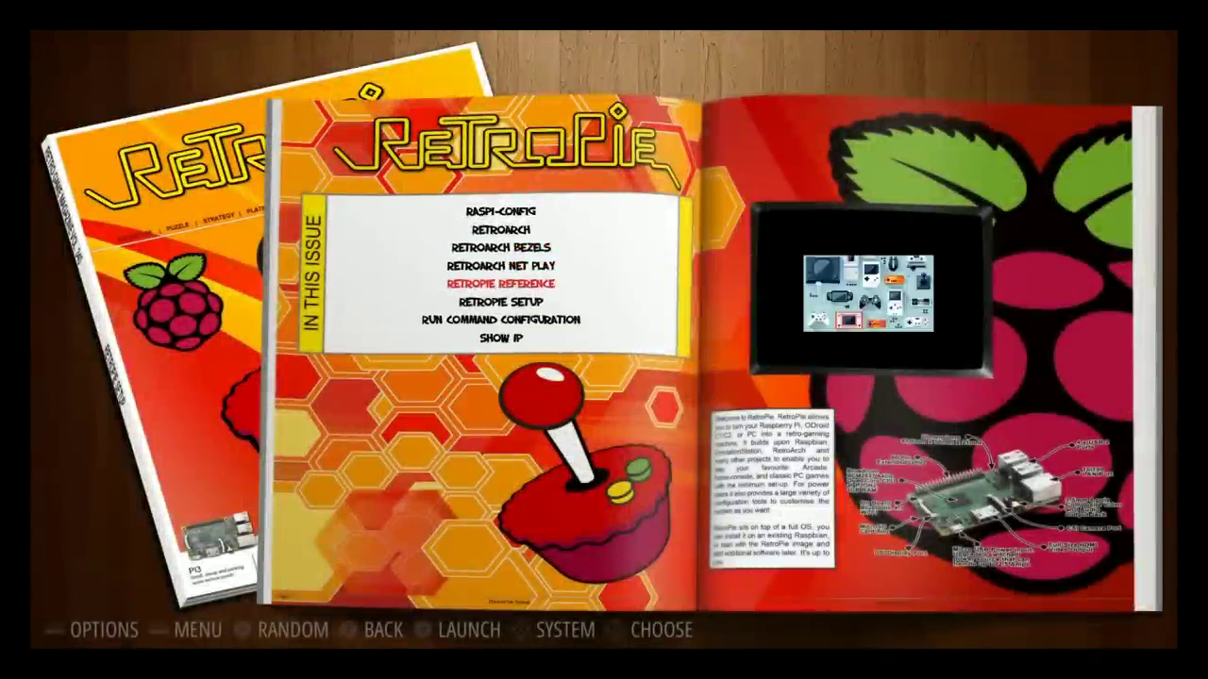
key(Down)
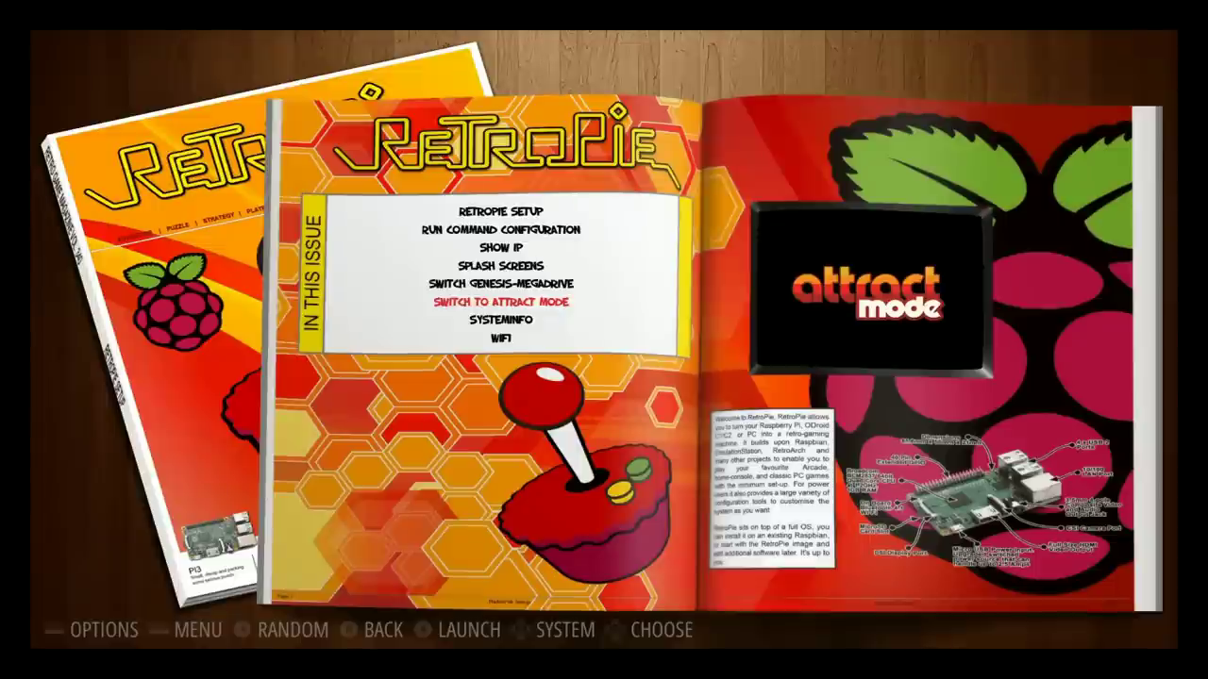
Look back up the RetroPie tool list through Splash Screens, Show IP and RetroArch Bezels to Raspi-Config
key(Up)
key(Up)
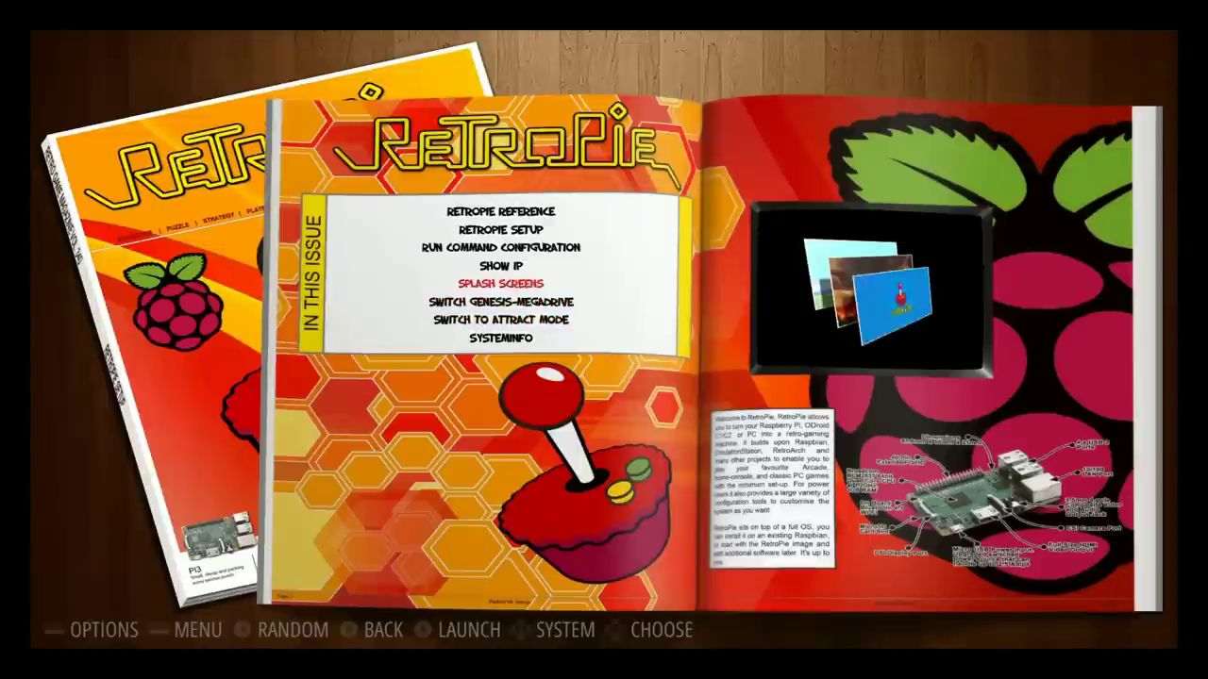
key(Up)
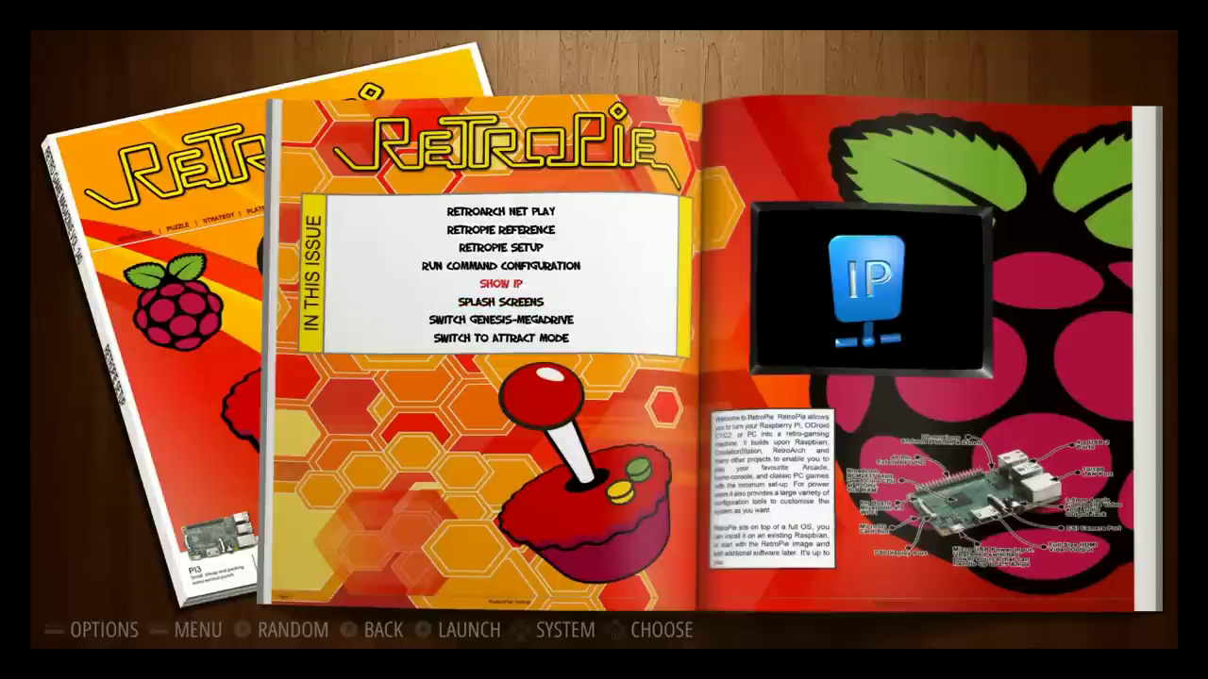
key(Up)
key(Up)
key(Up)
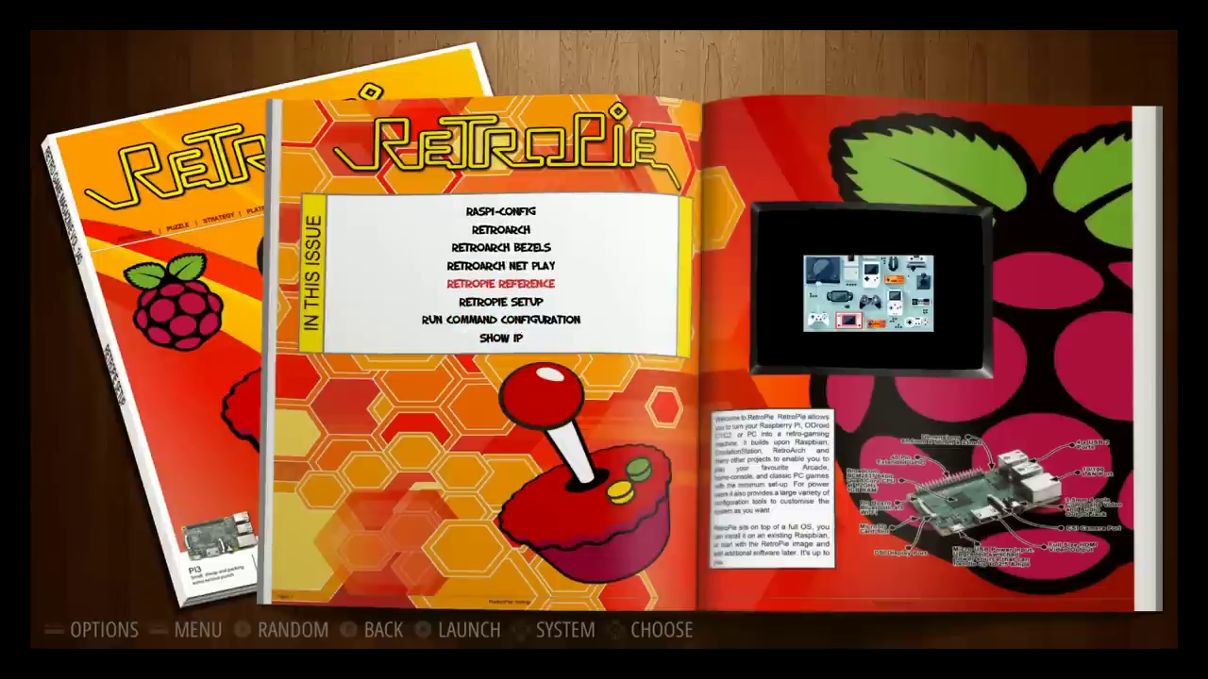
key(Up)
key(Up)
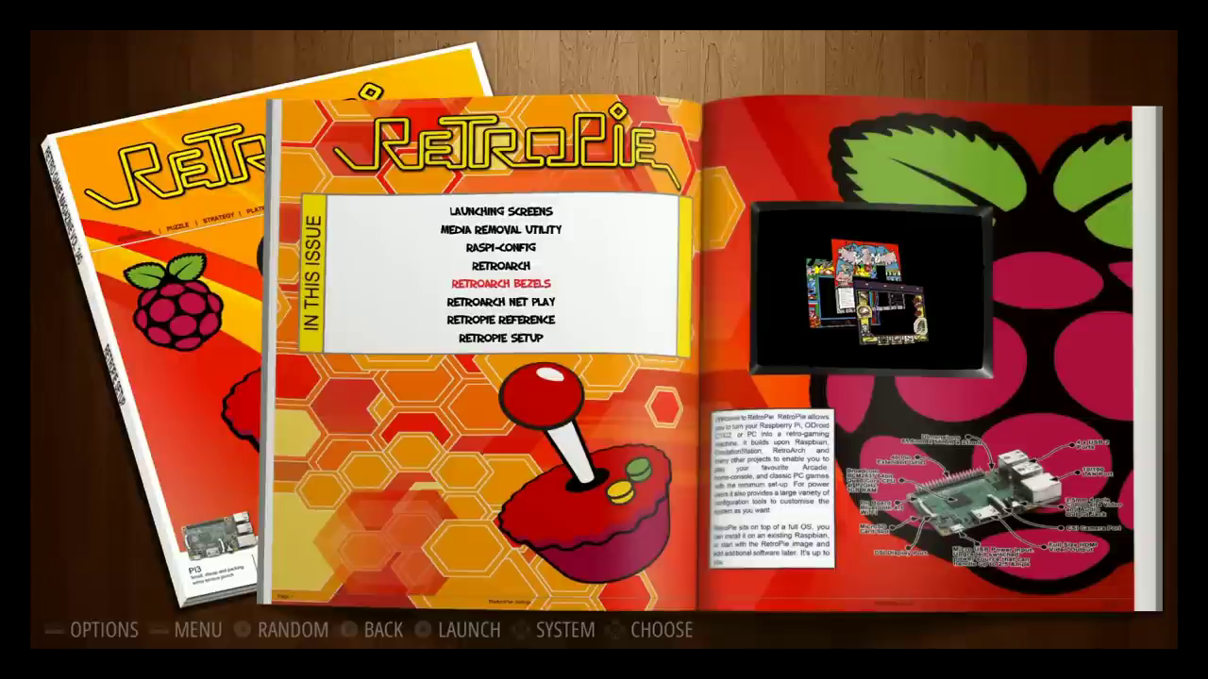
key(Up)
key(Up)
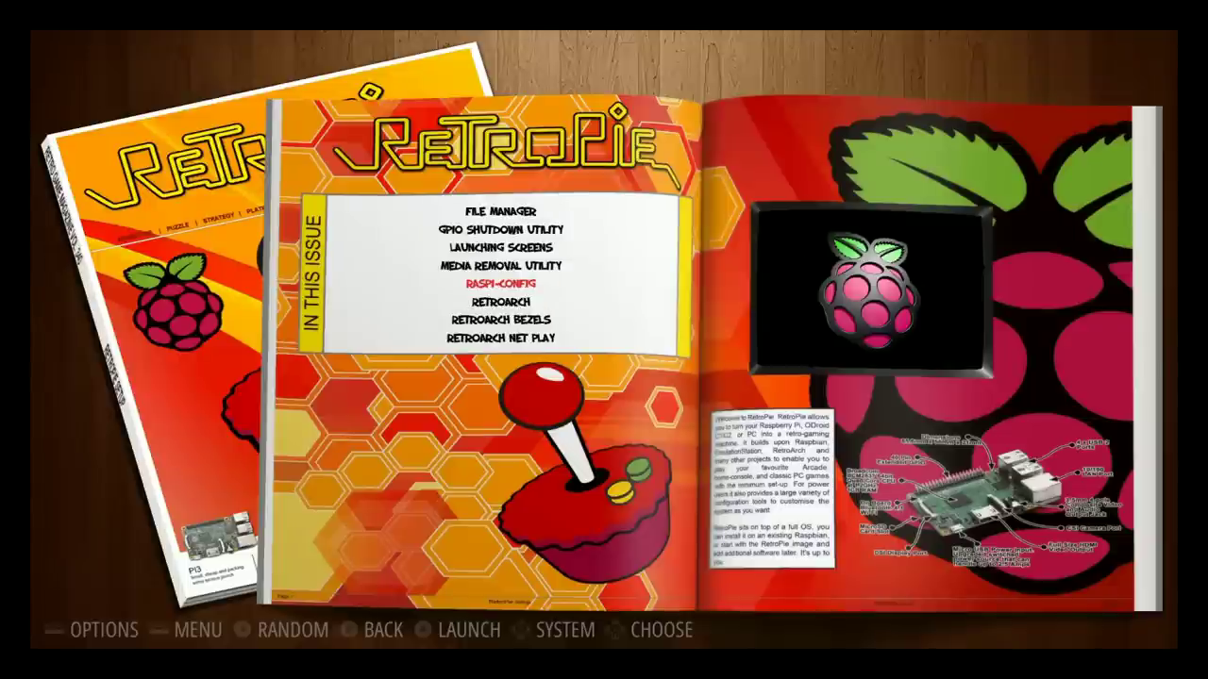